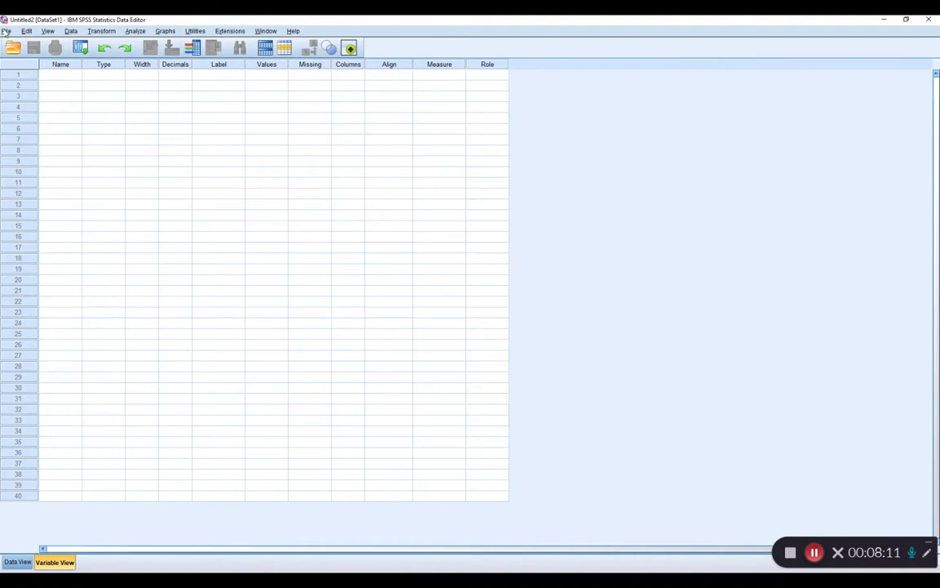
Open the data file grit.sav from the Workshop 2021 folder and maximize its window.
mouse_move(20, 46)
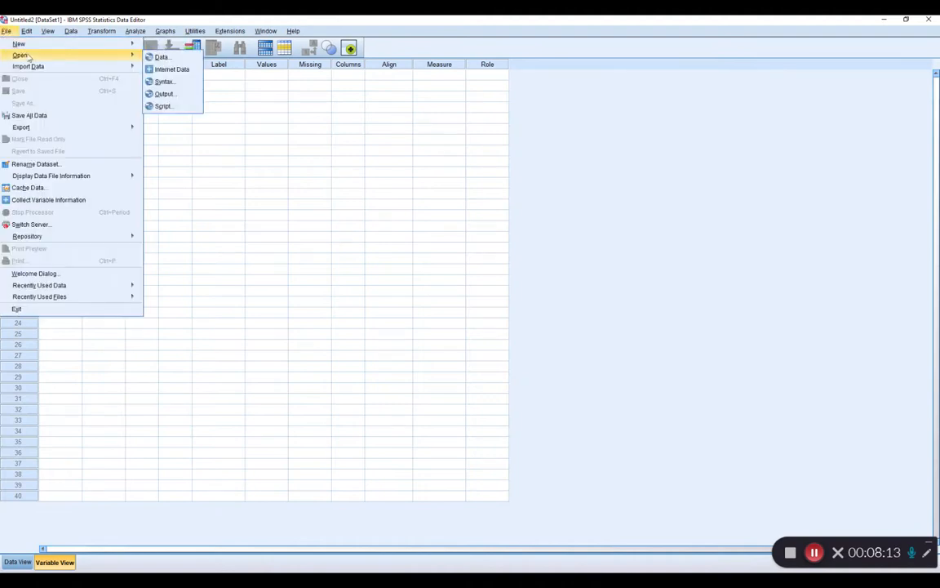
left_click(159, 57)
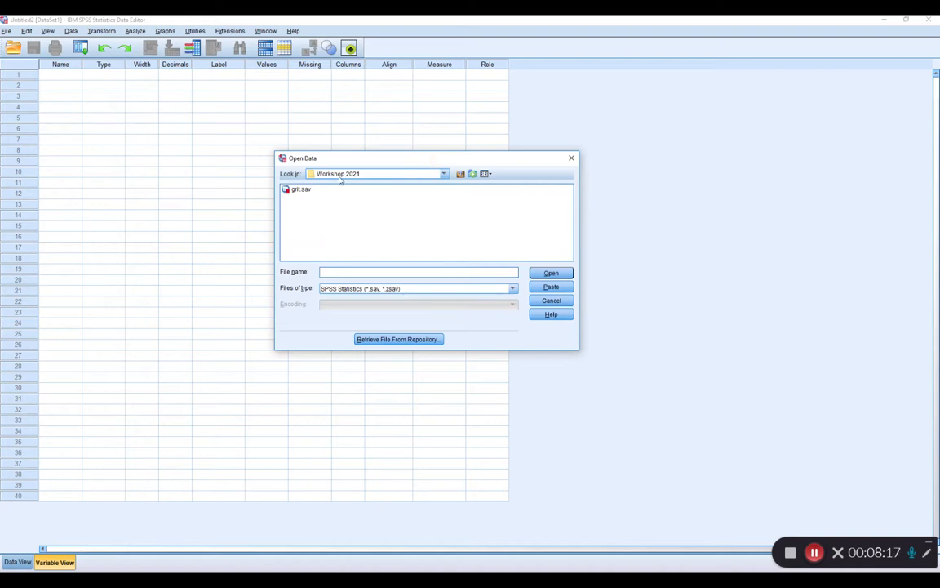
left_click(299, 190)
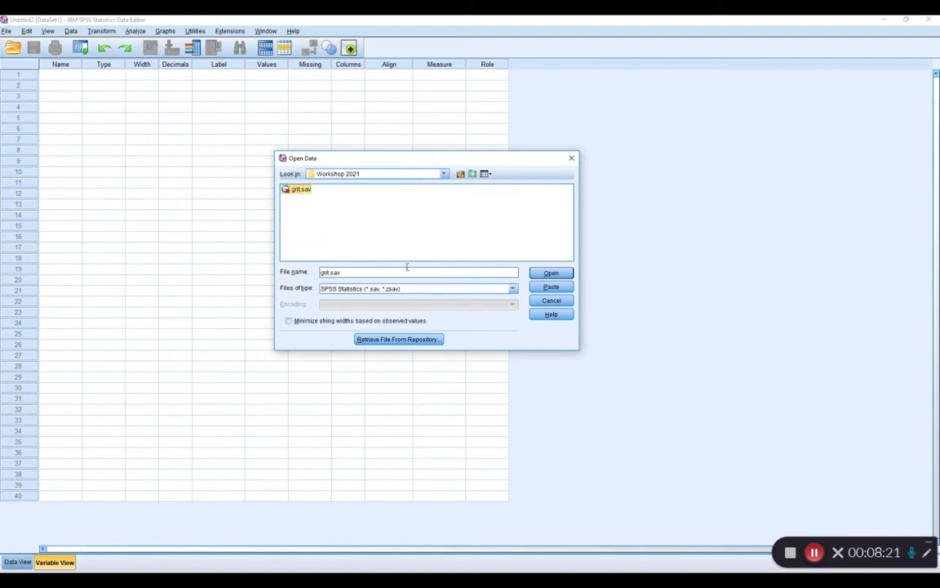
left_click(558, 275)
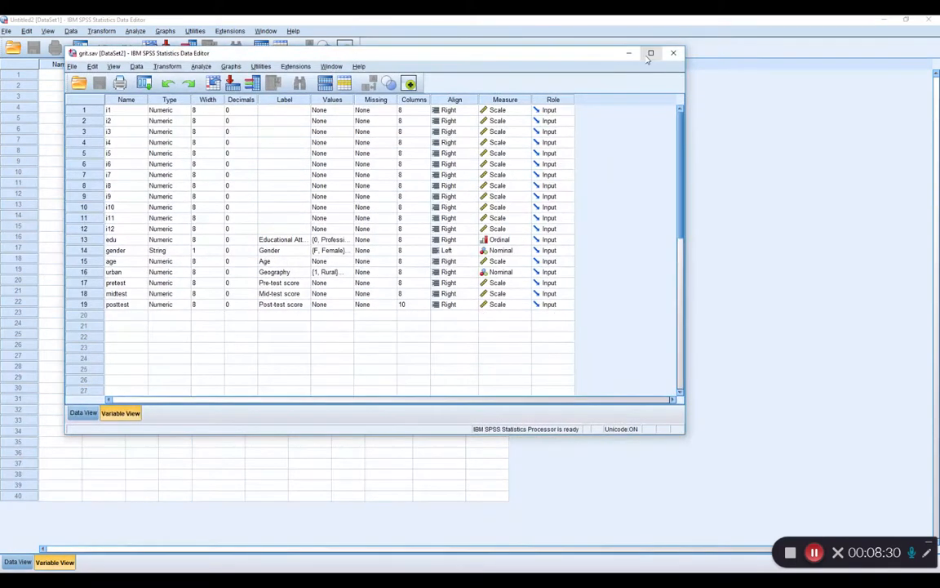
left_click(651, 54)
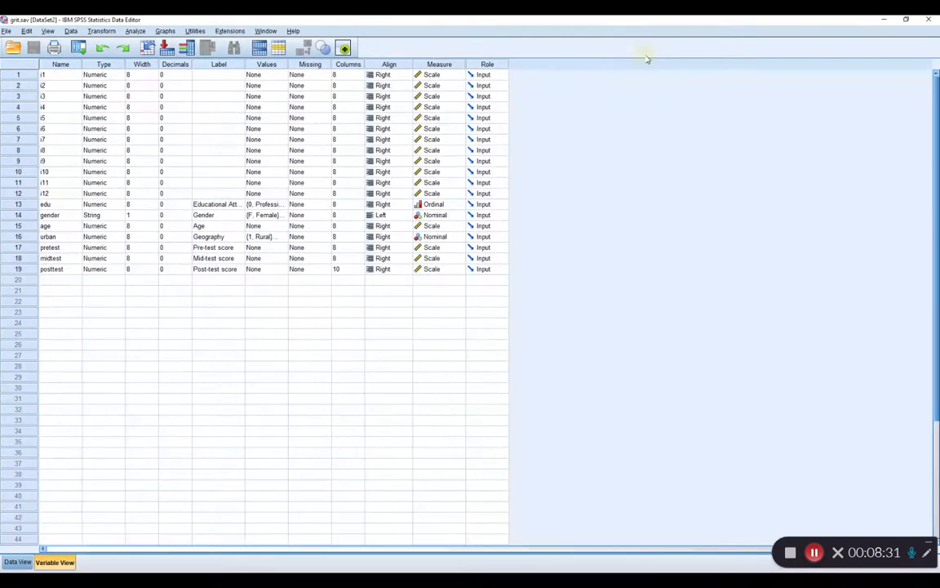
Close the empty Untitled2 dataset window and display the grit.sav cases in Data View.
key("alt+Tab")
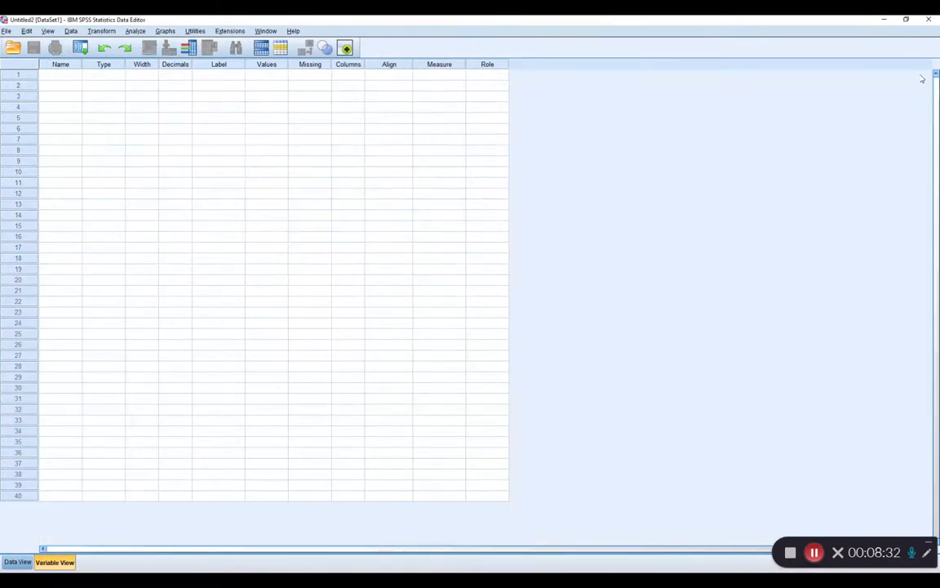
left_click(929, 19)
left_click(17, 561)
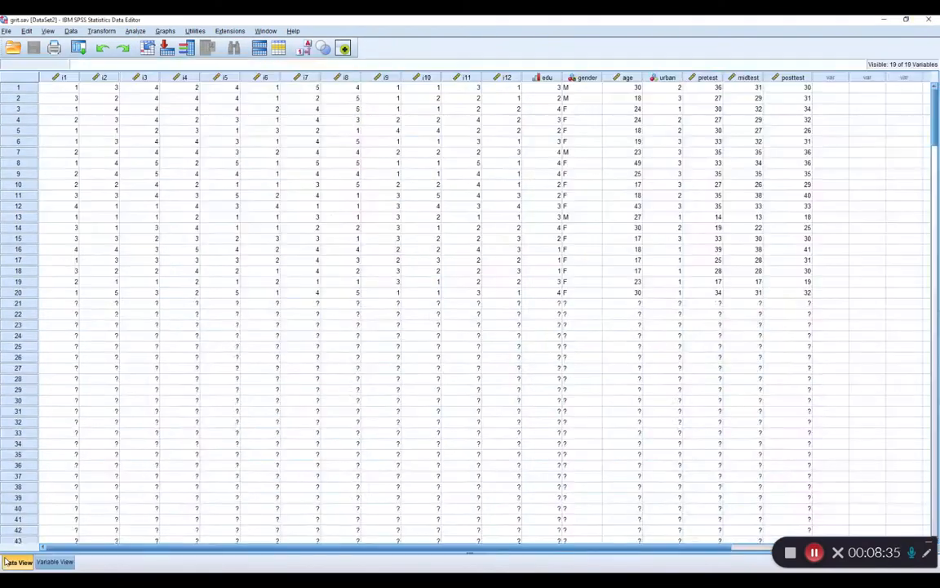
left_click(6, 31)
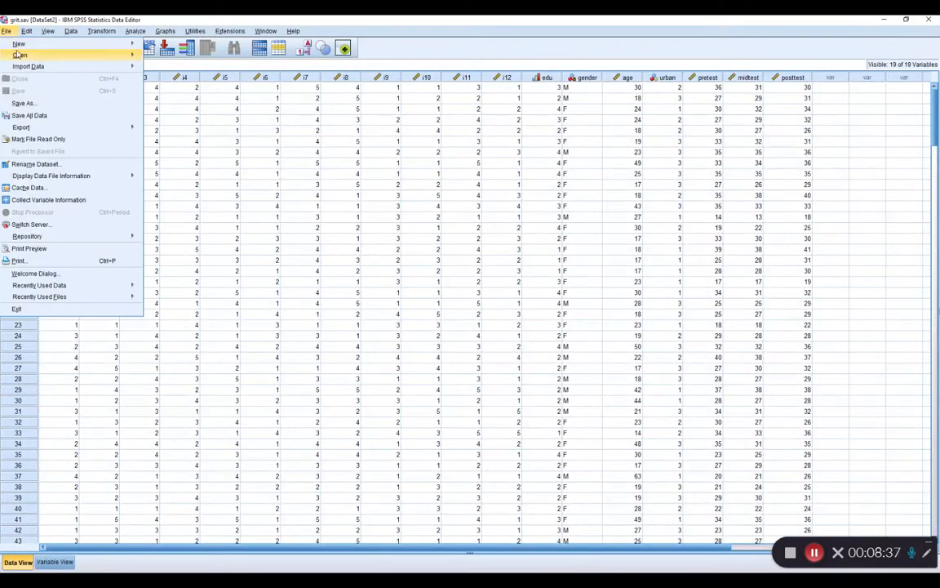
mouse_move(20, 56)
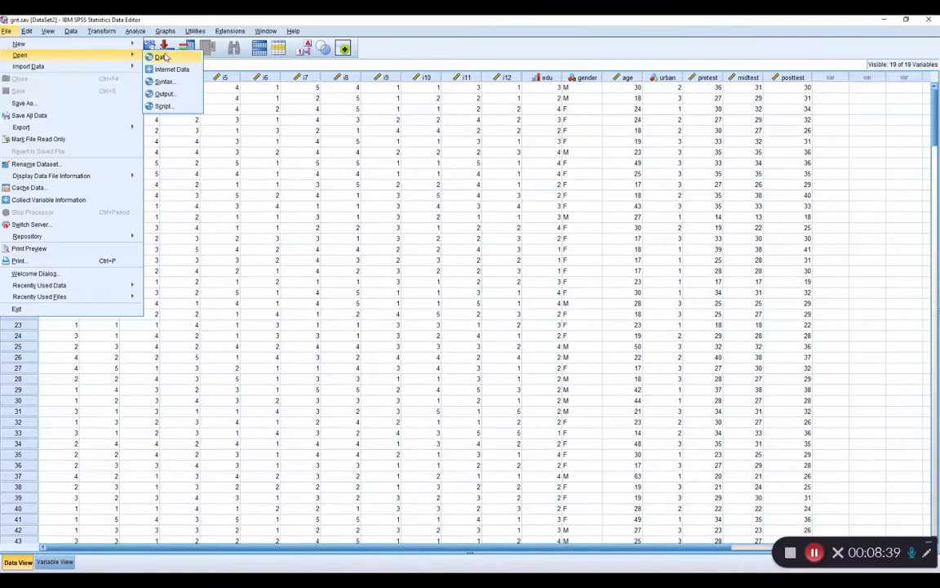
left_click(229, 30)
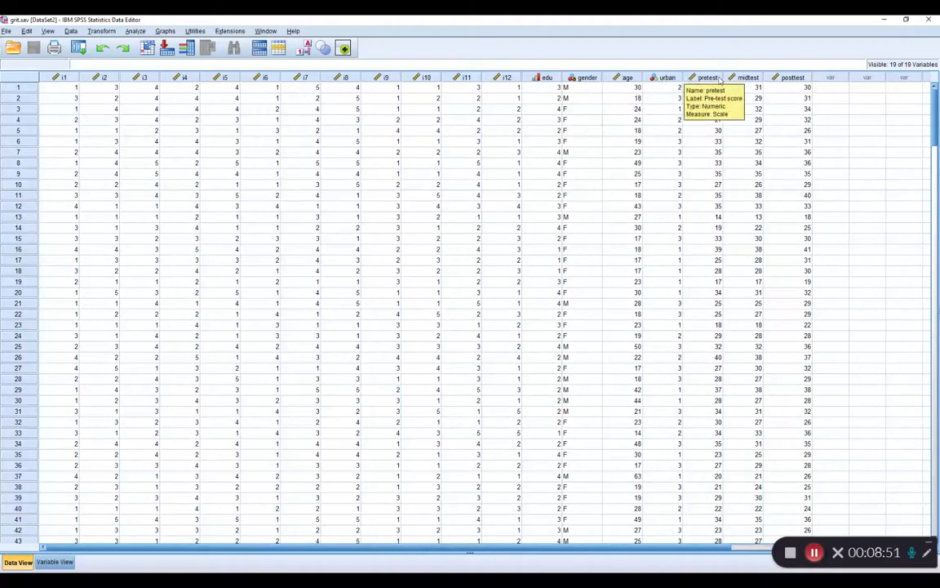
Show the variable definitions of grit.sav and widen the Label column so the full labels fit.
left_click(53, 563)
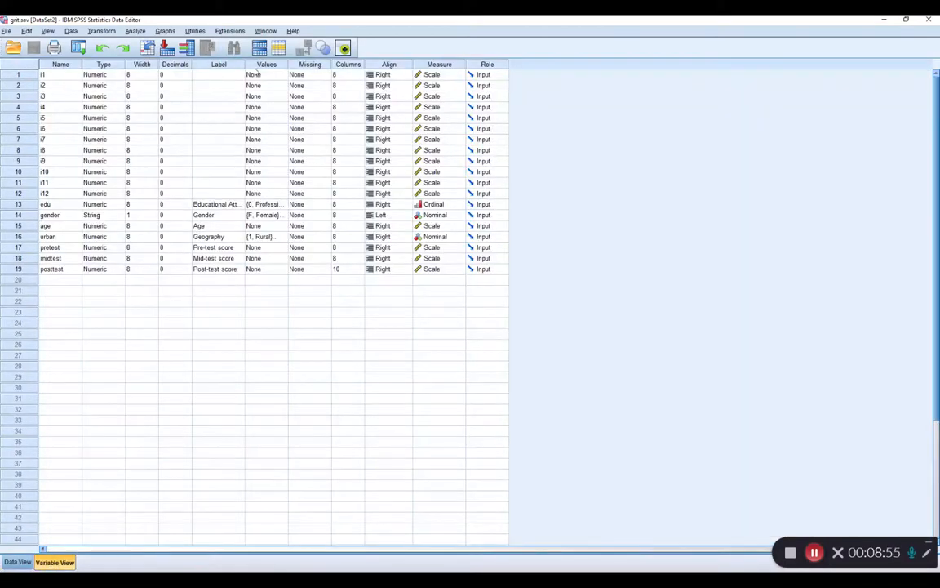
left_click_drag(244, 63, 306, 64)
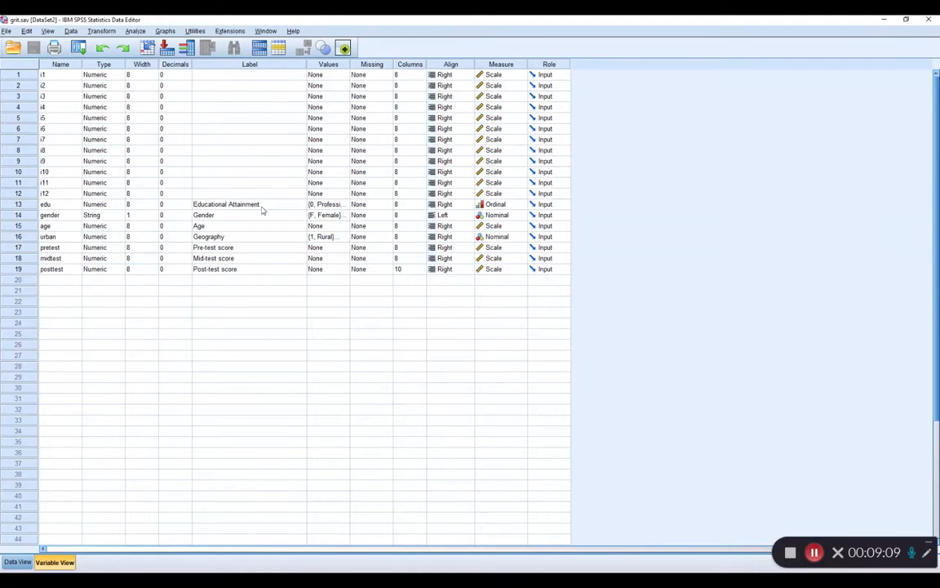
Examine the value labels of the edu variable, going through the codes 0 to 3.
left_click(331, 204)
left_click(346, 205)
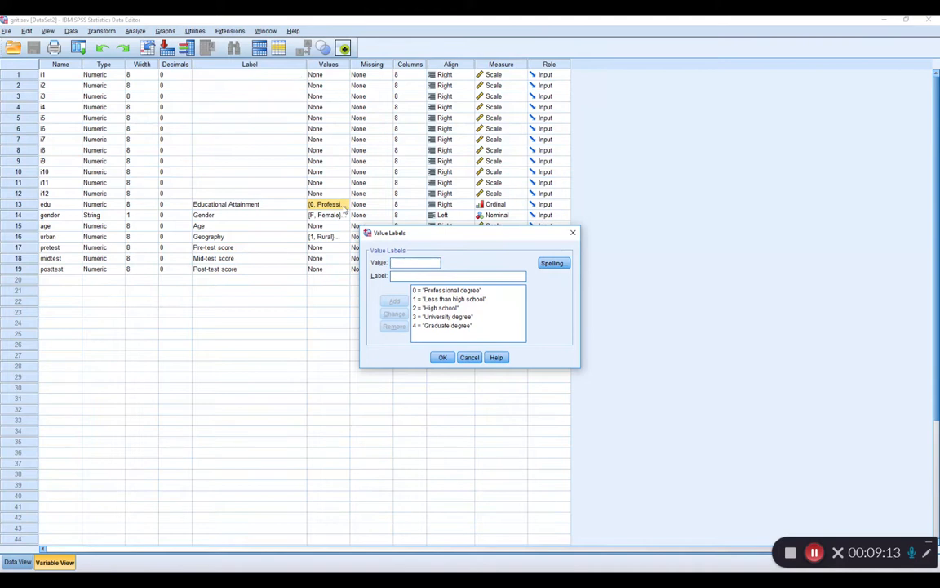
left_click(448, 291)
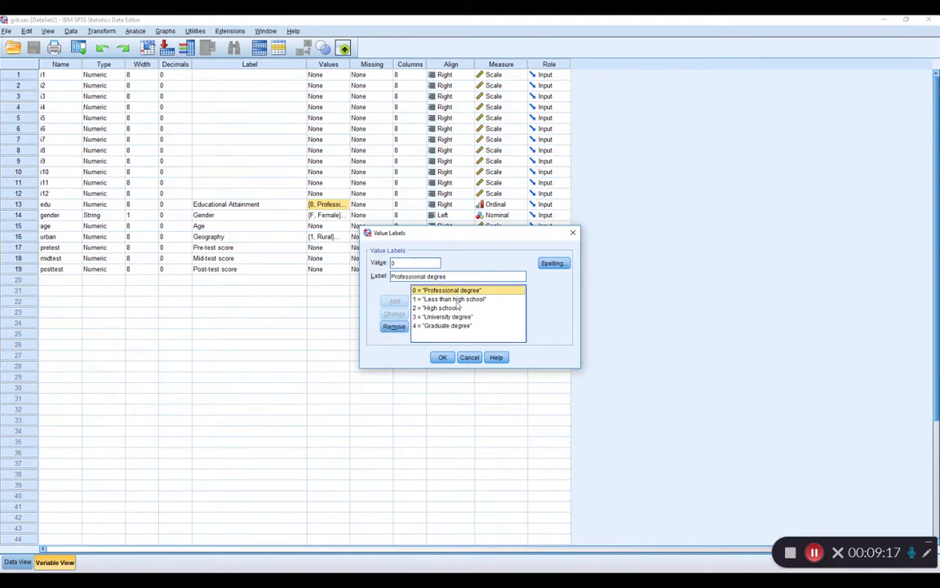
left_click(453, 300)
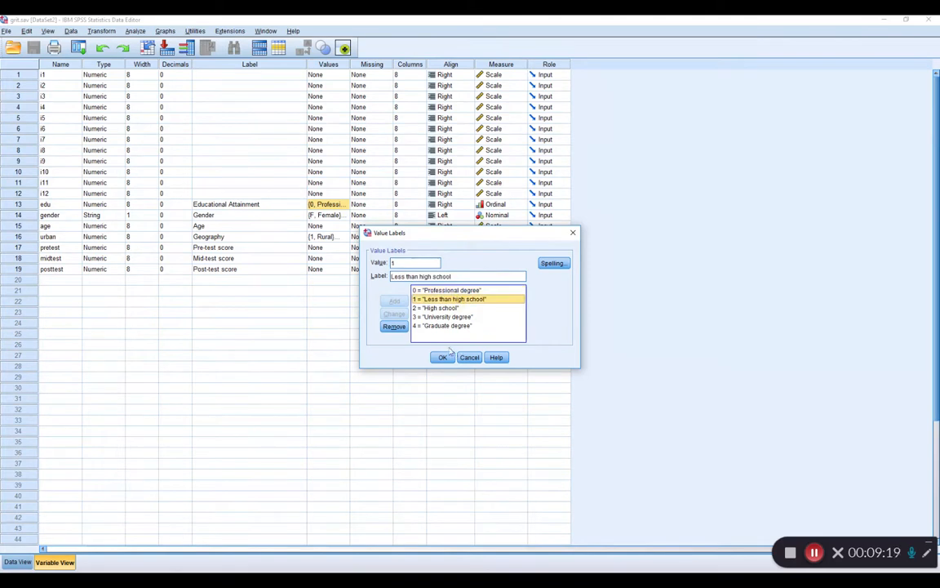
key("Down")
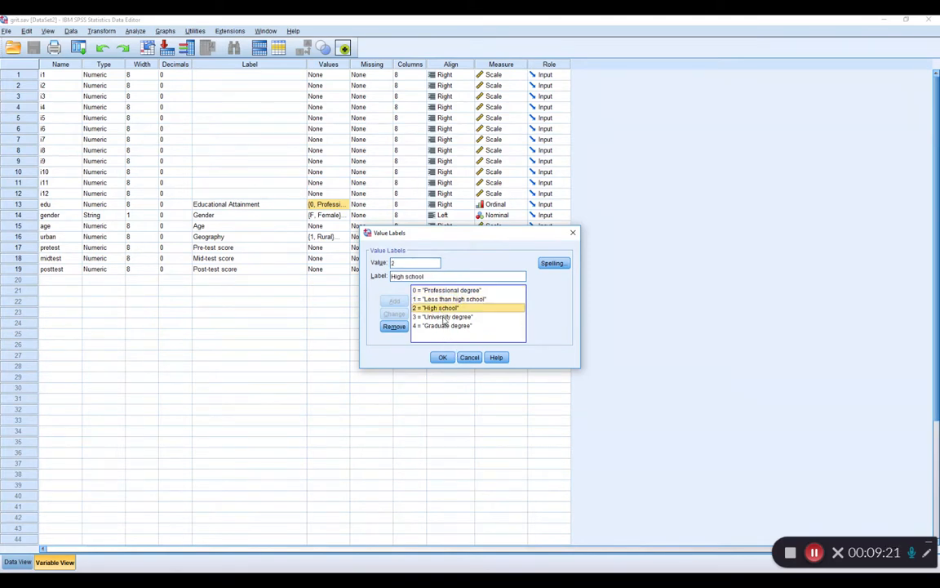
left_click(445, 317)
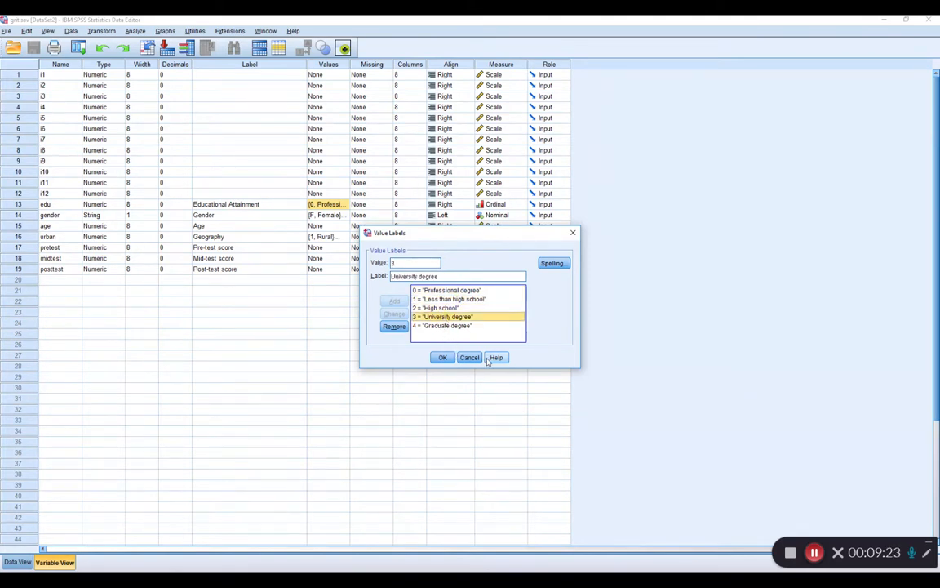
left_click(443, 357)
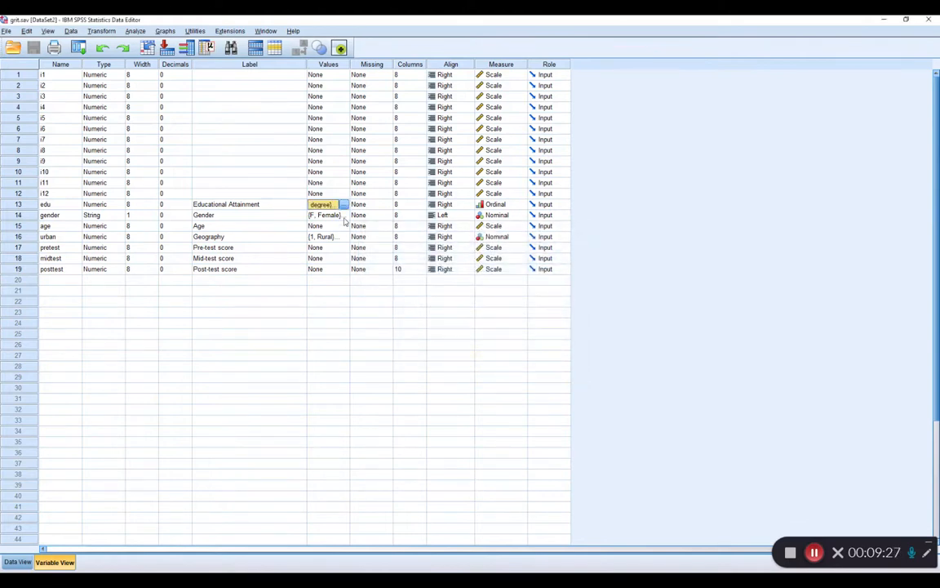
Examine the value labels F and M defined for the gender variable.
left_click(19, 216)
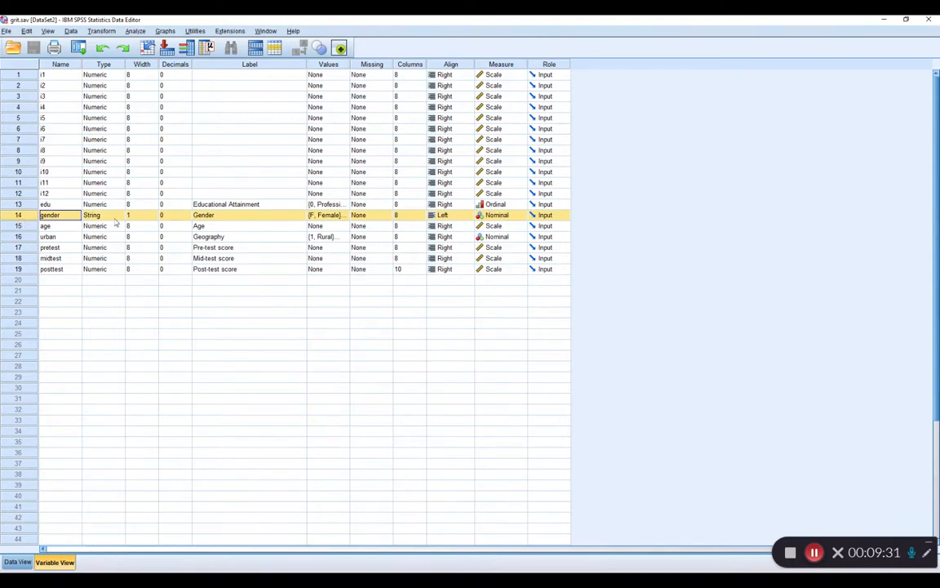
left_click(346, 217)
left_click(346, 217)
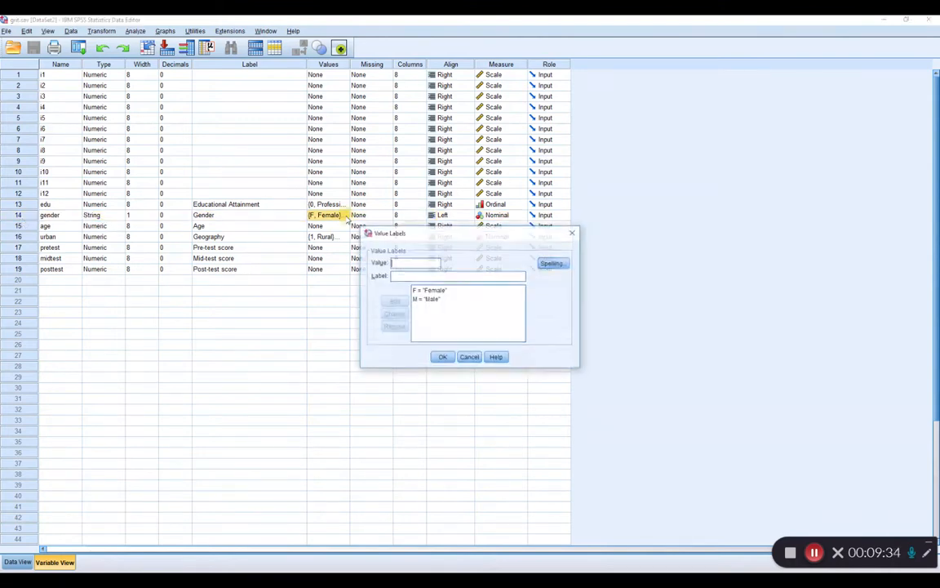
left_click(439, 291)
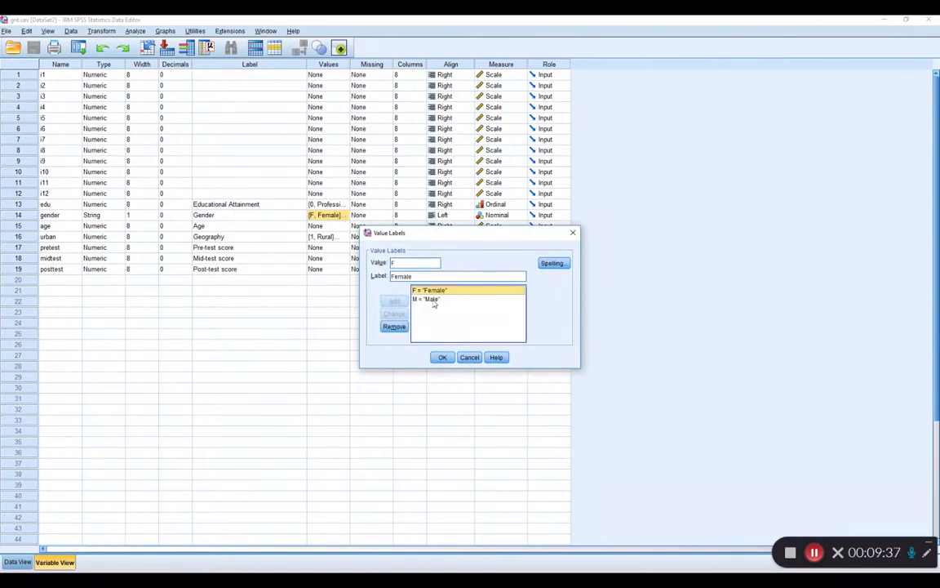
left_click(433, 300)
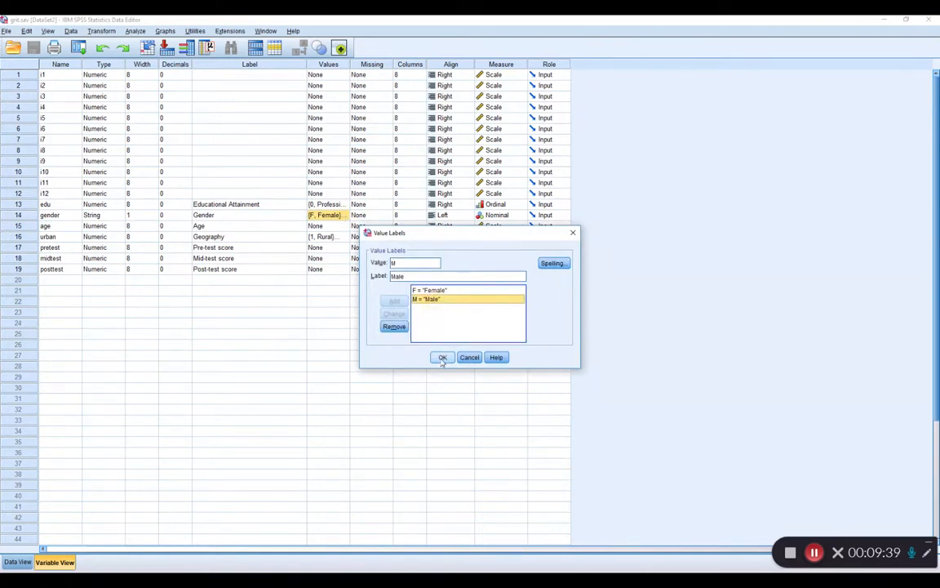
left_click(443, 357)
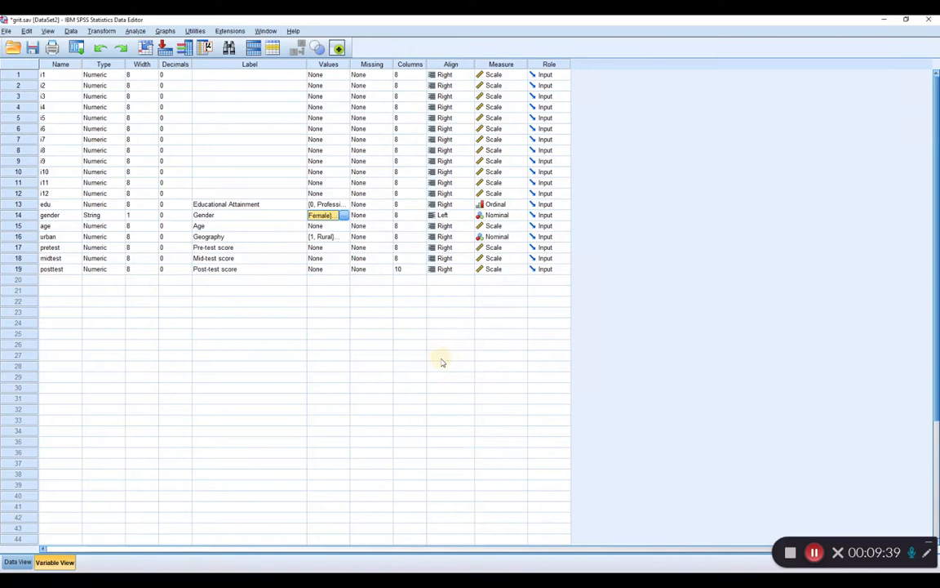
Look over the age variable's definition and examine the value labels of the urban variable.
left_click(20, 227)
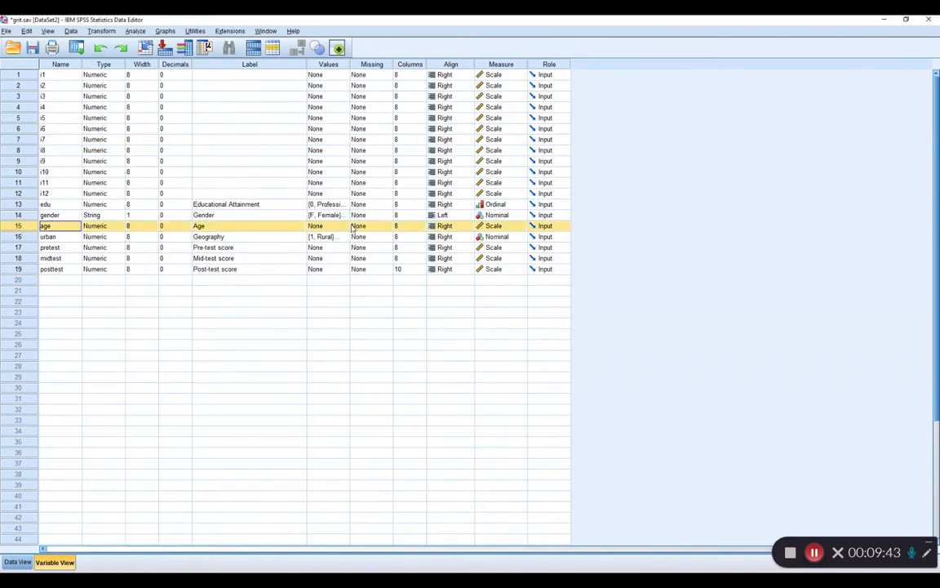
left_click(15, 237)
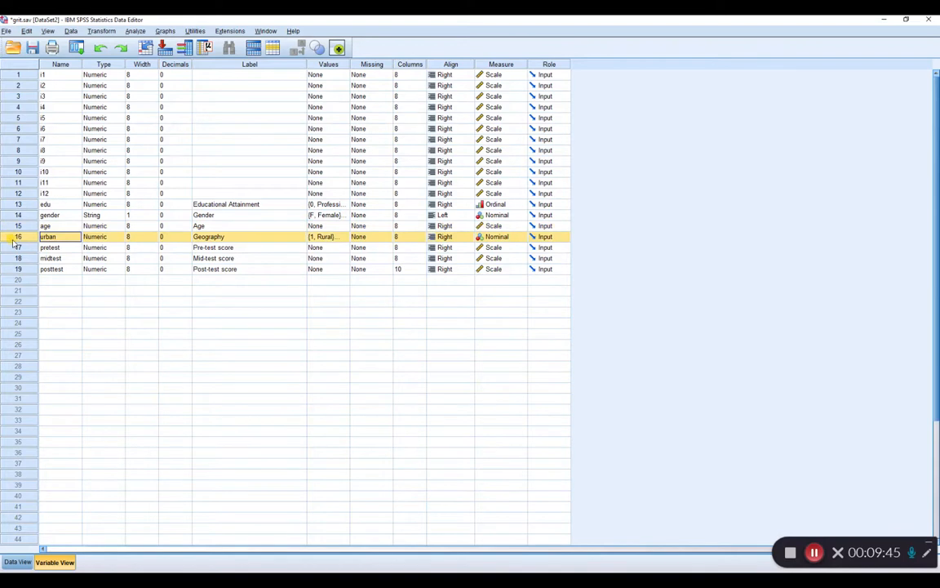
left_click(346, 237)
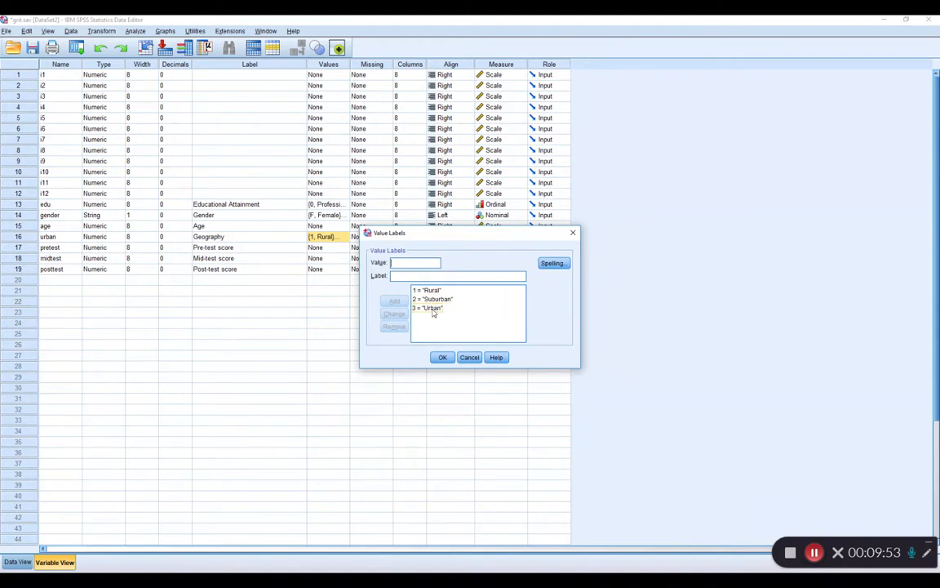
left_click(442, 357)
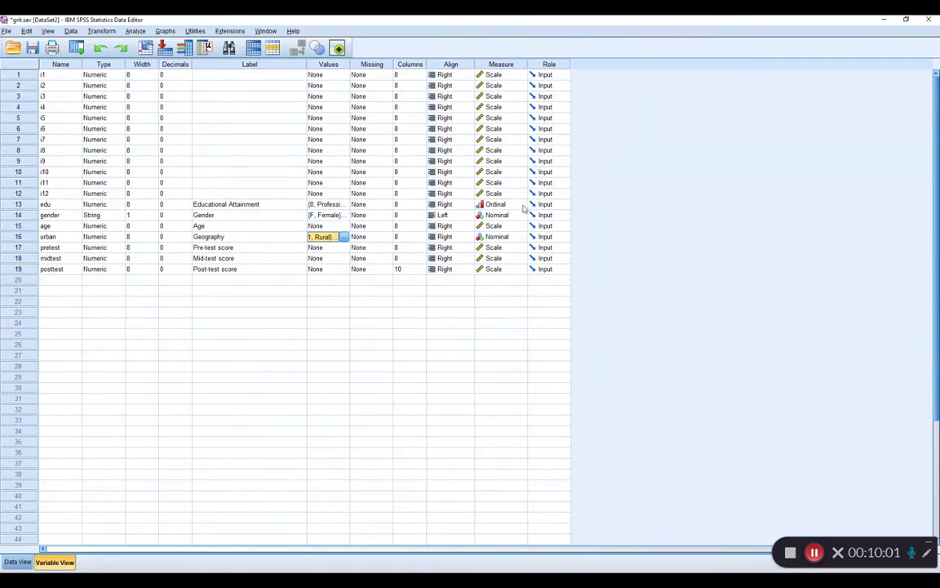
Compare the value labels of the ordinal edu variable with those of the nominal urban variable.
double_click(343, 205)
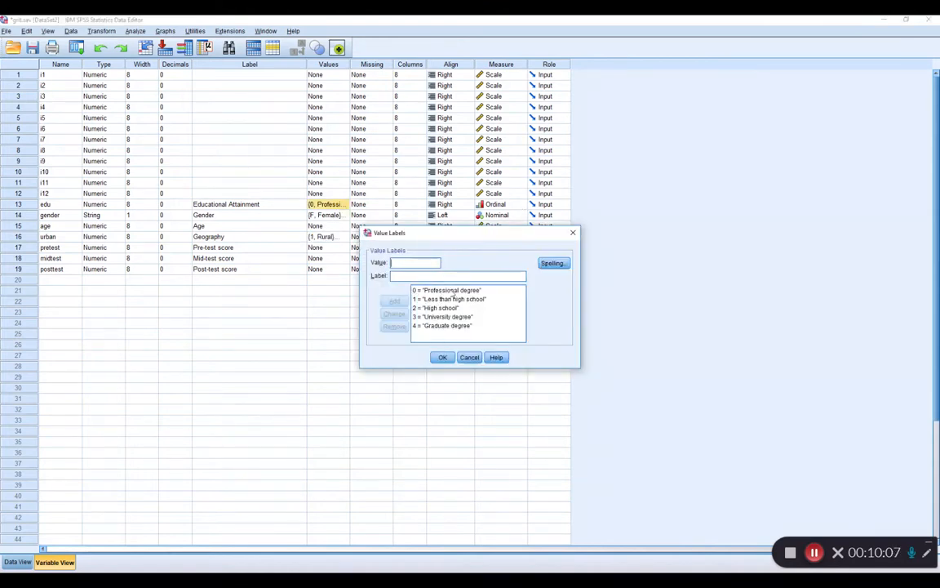
left_click(443, 357)
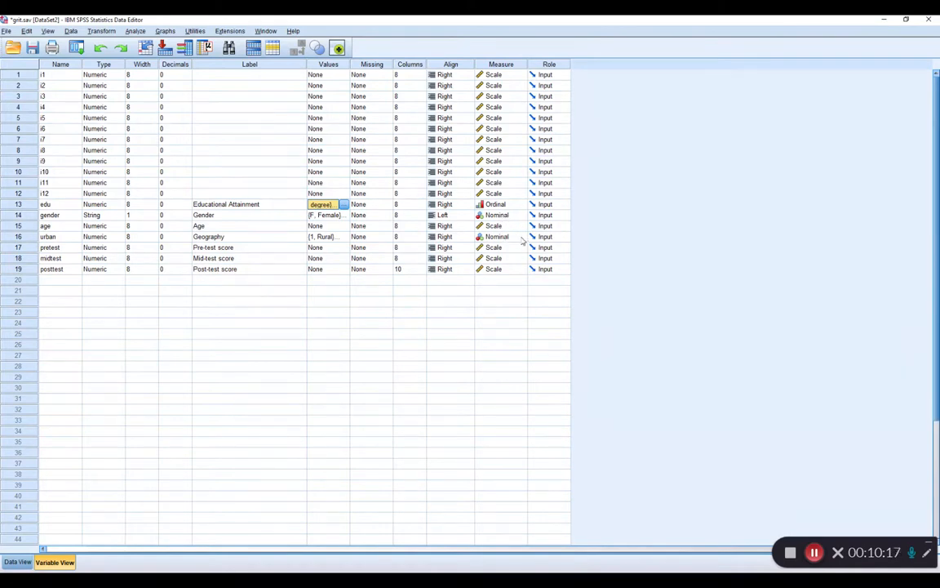
double_click(350, 236)
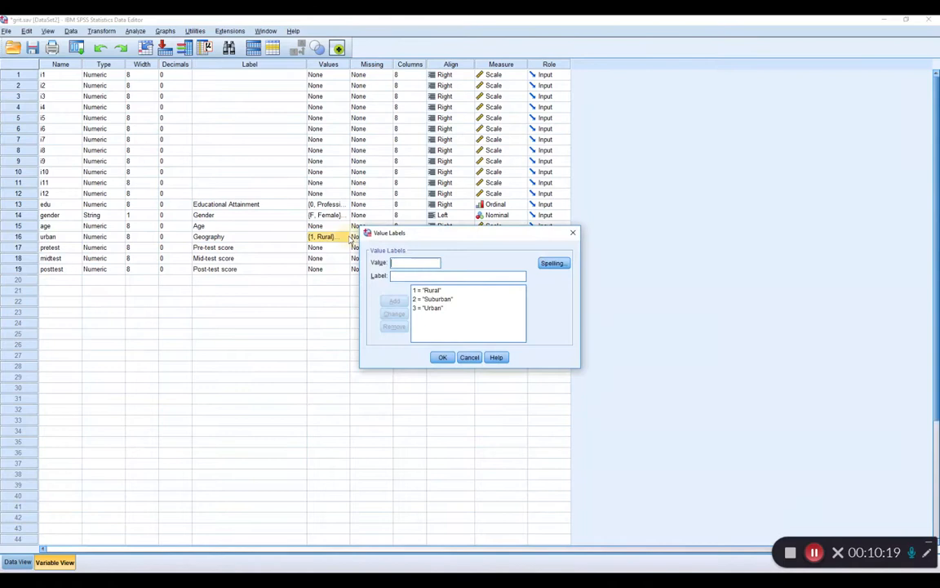
left_click(442, 359)
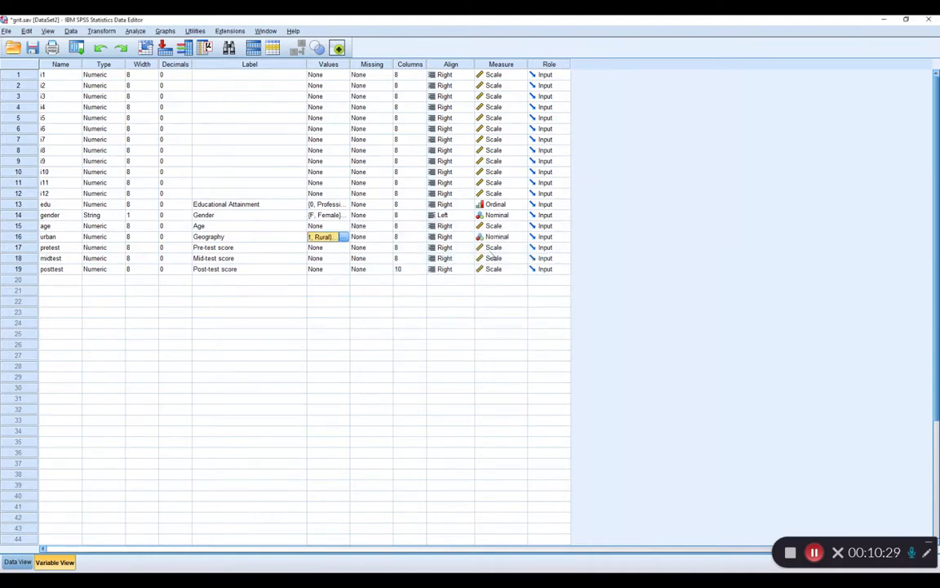
Review the edu value labels again, checking the codes for Professional degree and Less than high school.
left_click(324, 204)
left_click(343, 204)
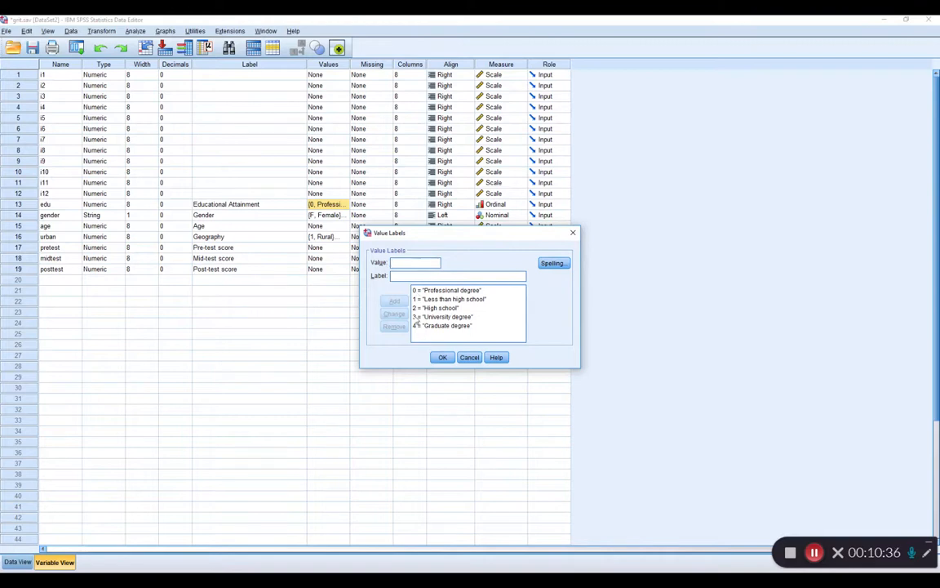
left_click(445, 290)
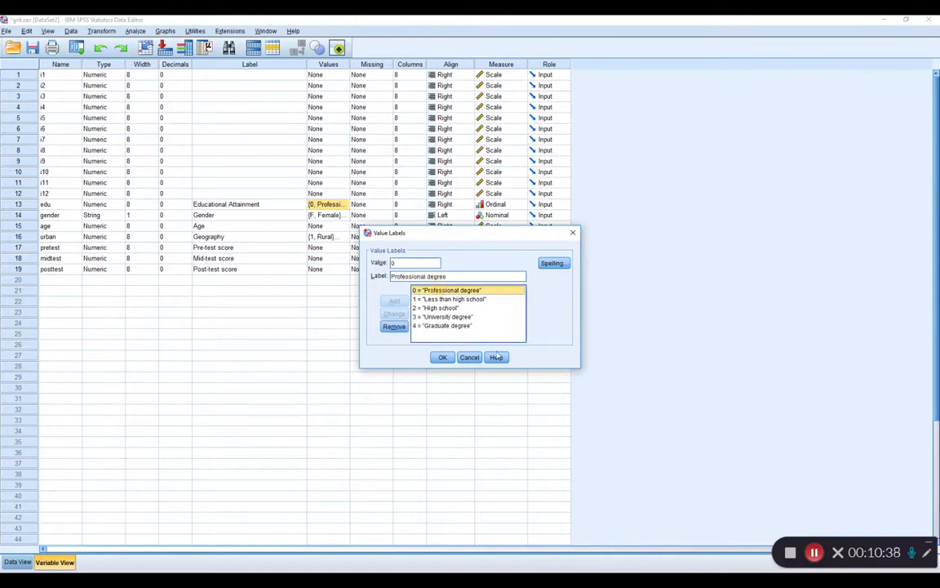
left_click(476, 300)
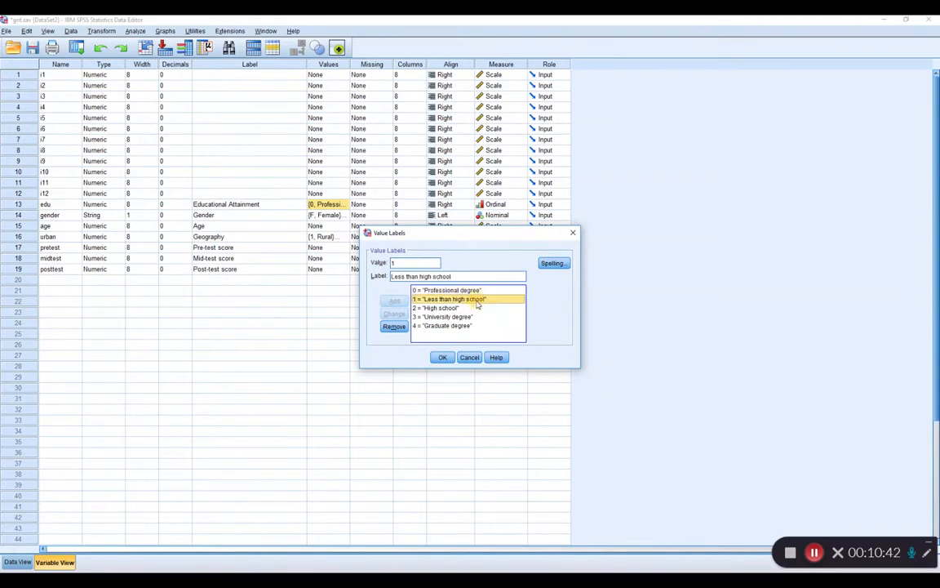
left_click(443, 356)
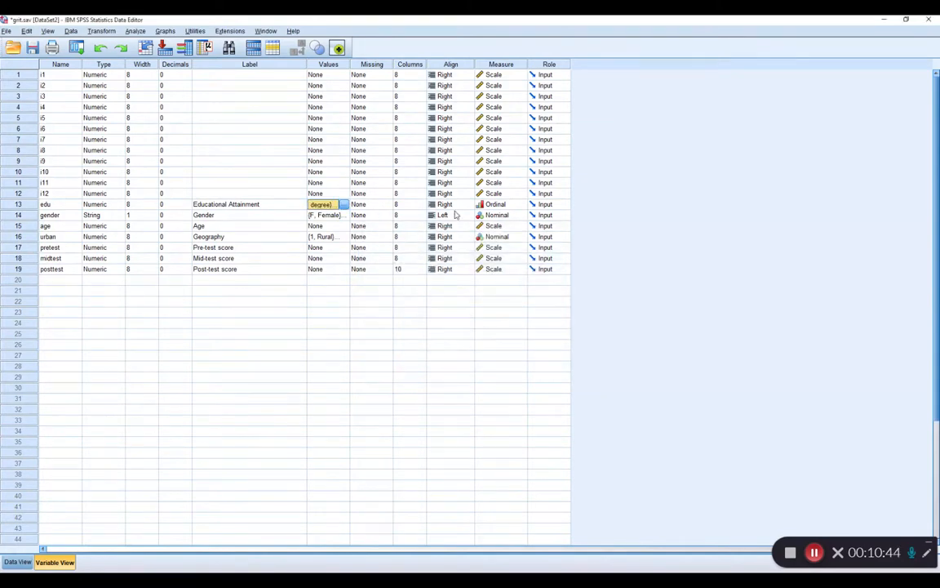
Set the edu variable's measurement level to Nominal and review its value labels.
left_click(523, 208)
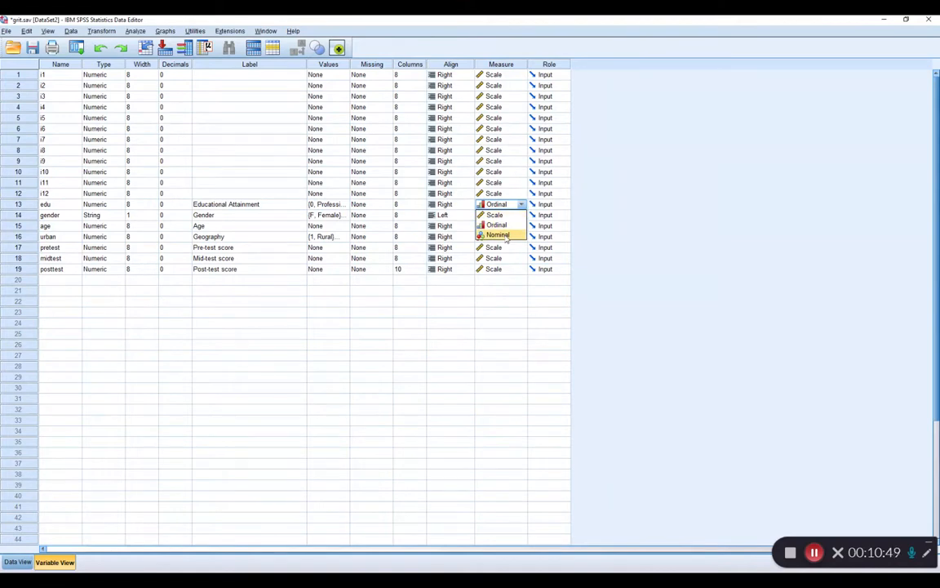
left_click(506, 235)
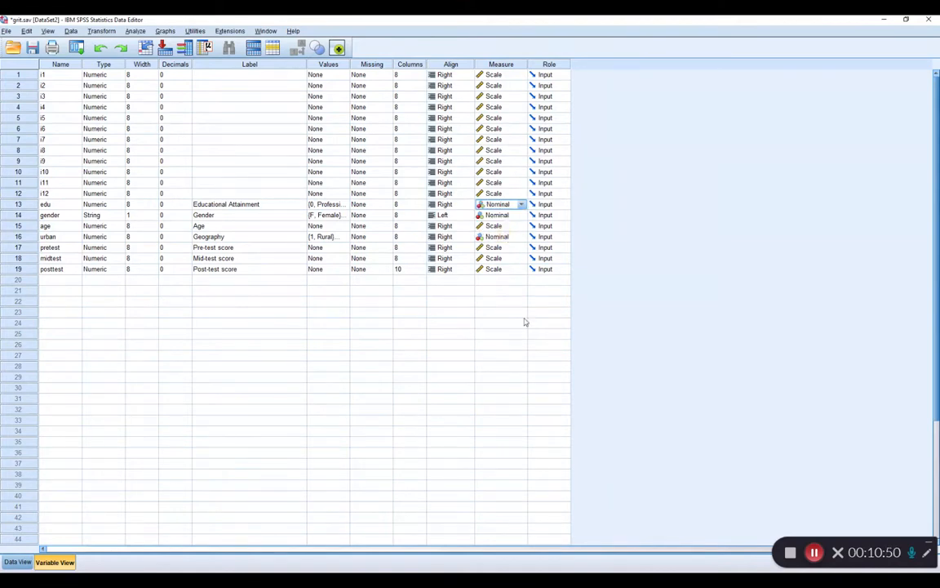
double_click(345, 205)
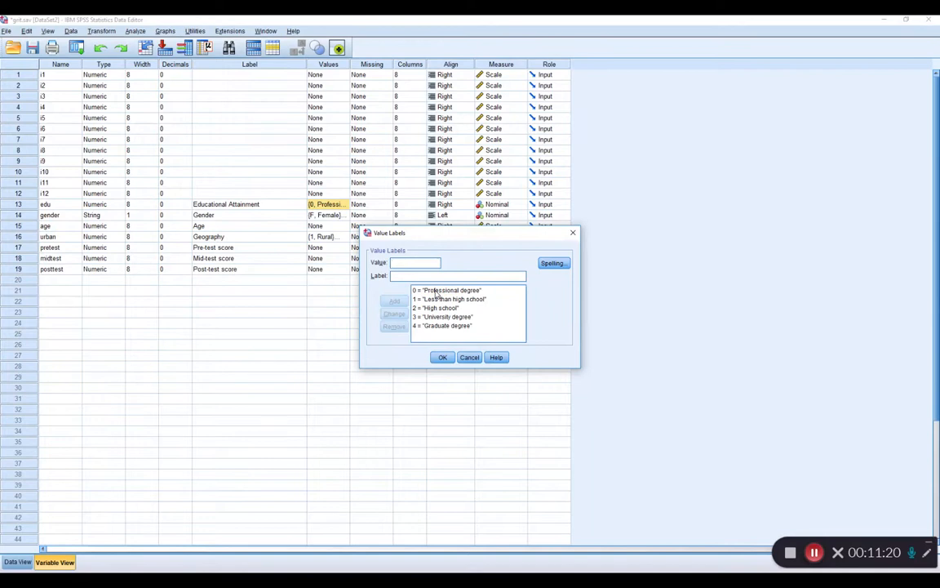
left_click(443, 358)
left_click(443, 358)
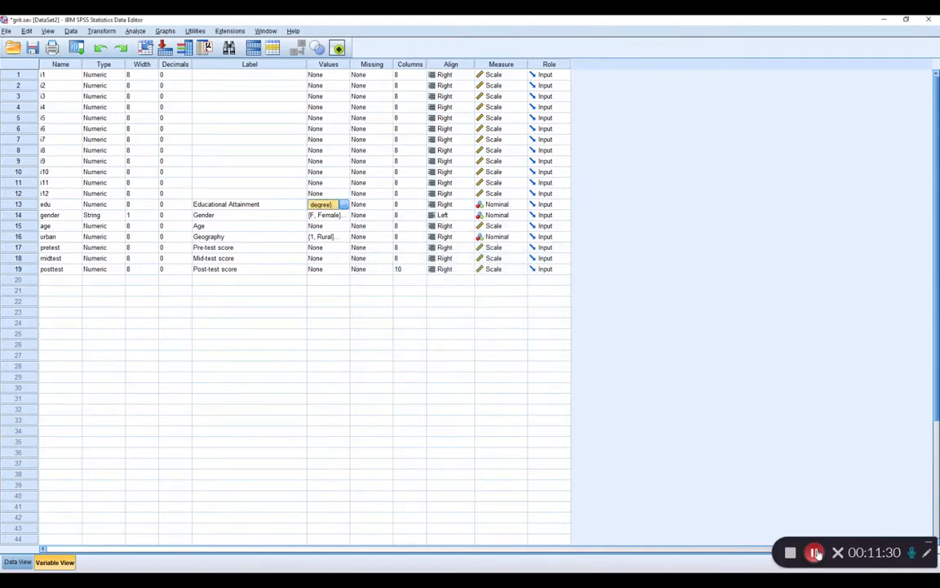
Switch to PowerPoint, glance at the first Solution slide, and highlight the Big5.xlsx file name on the Learning Check slide.
key("alt+Tab")
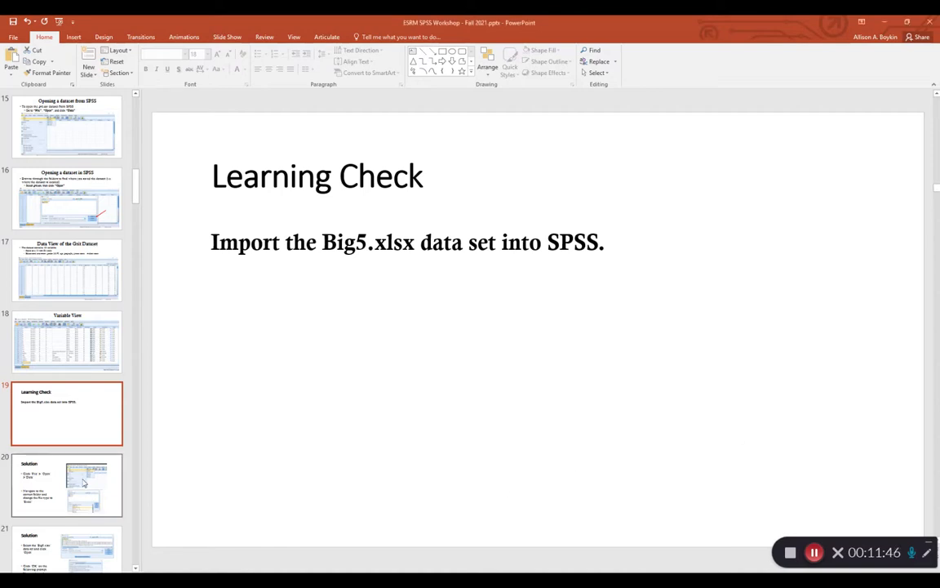
left_click(77, 490)
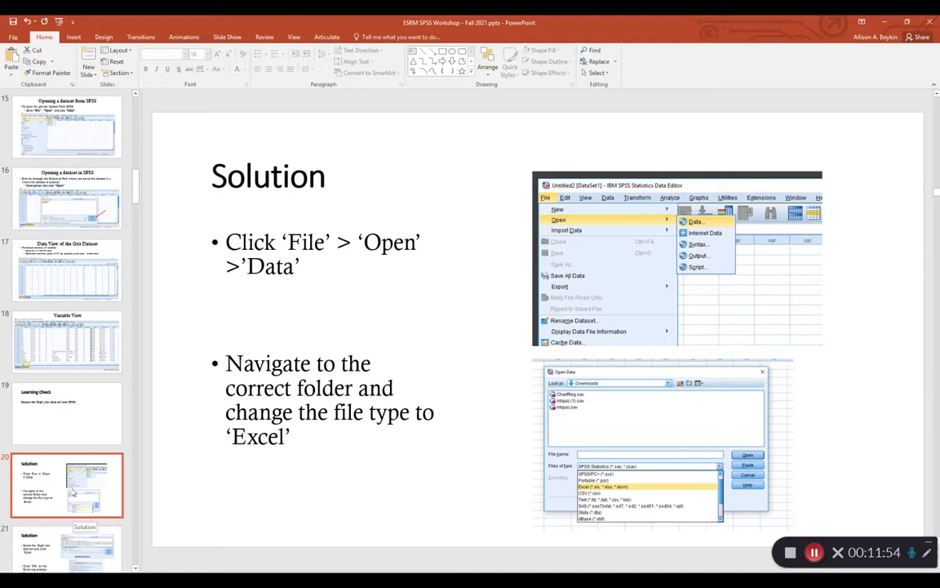
left_click(57, 428)
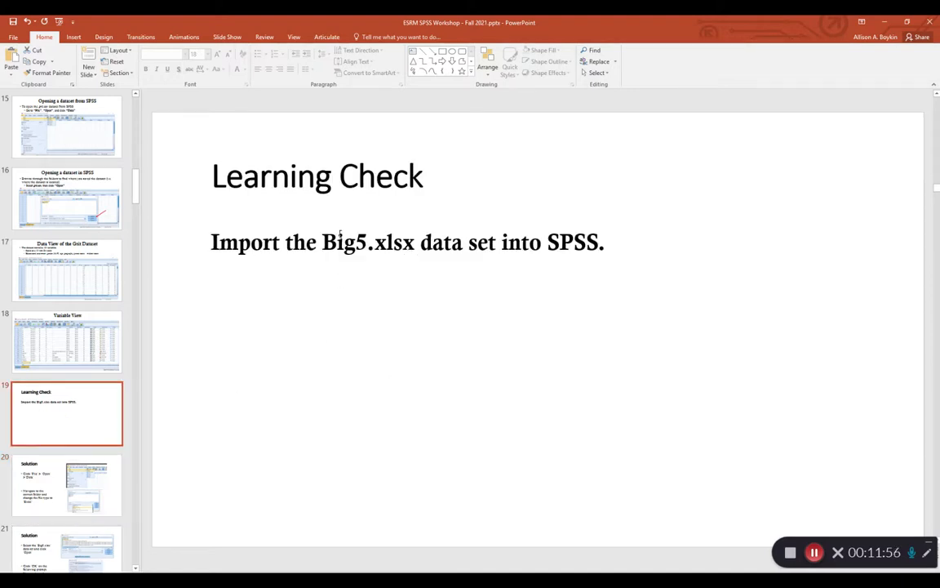
left_click_drag(323, 242, 415, 245)
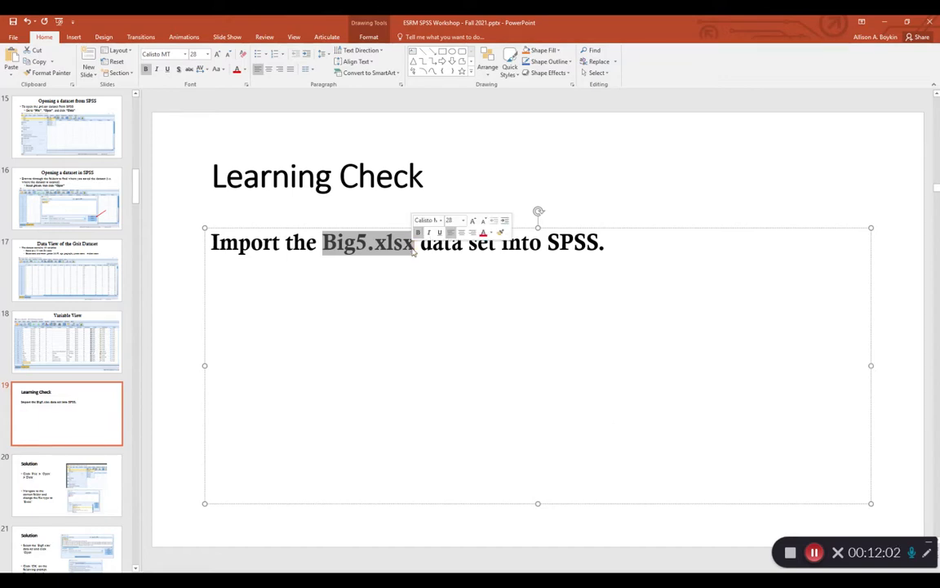
Switch back to SPSS and open the Excel file grit.xlsx as data, reading variable names from the first row.
mouse_move(829, 581)
left_click(877, 552)
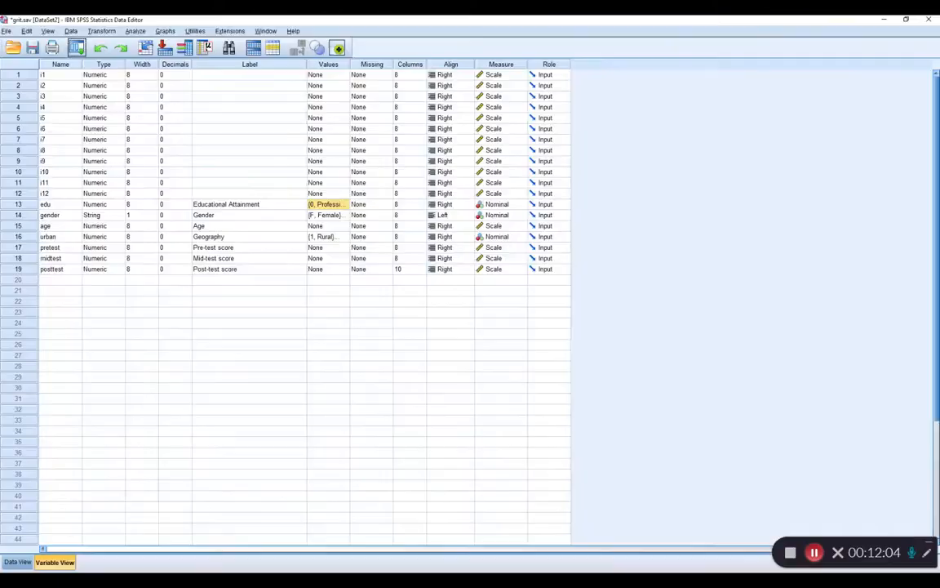
left_click(7, 30)
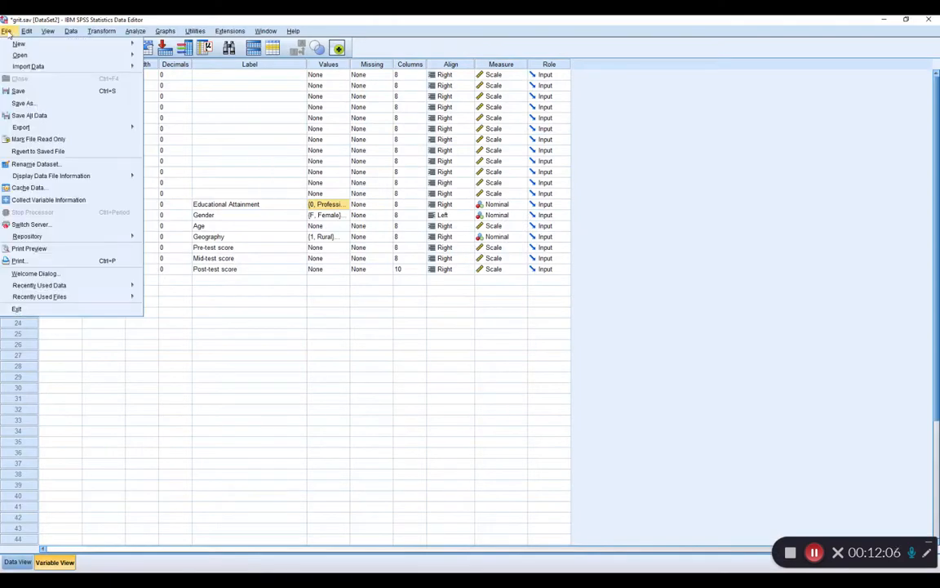
mouse_move(23, 55)
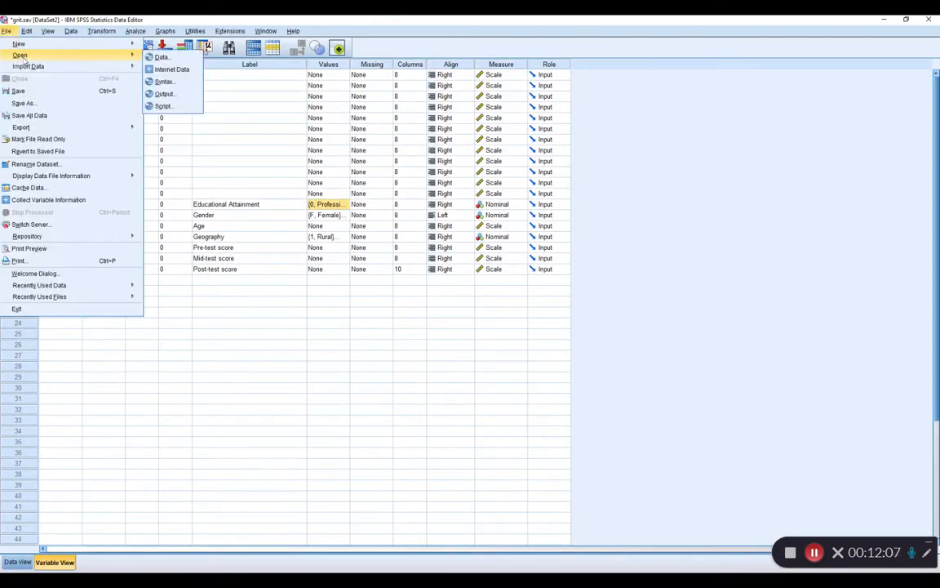
left_click(161, 57)
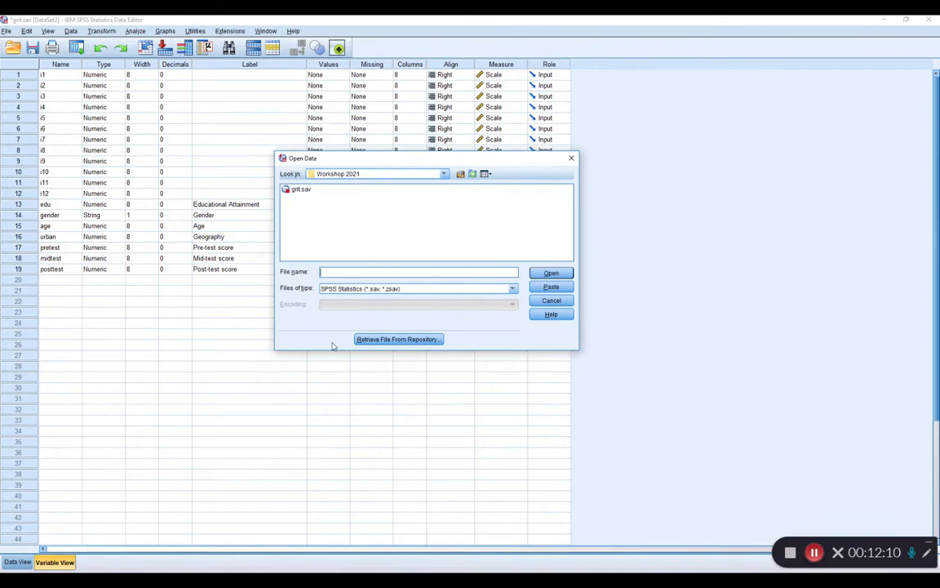
left_click(338, 290)
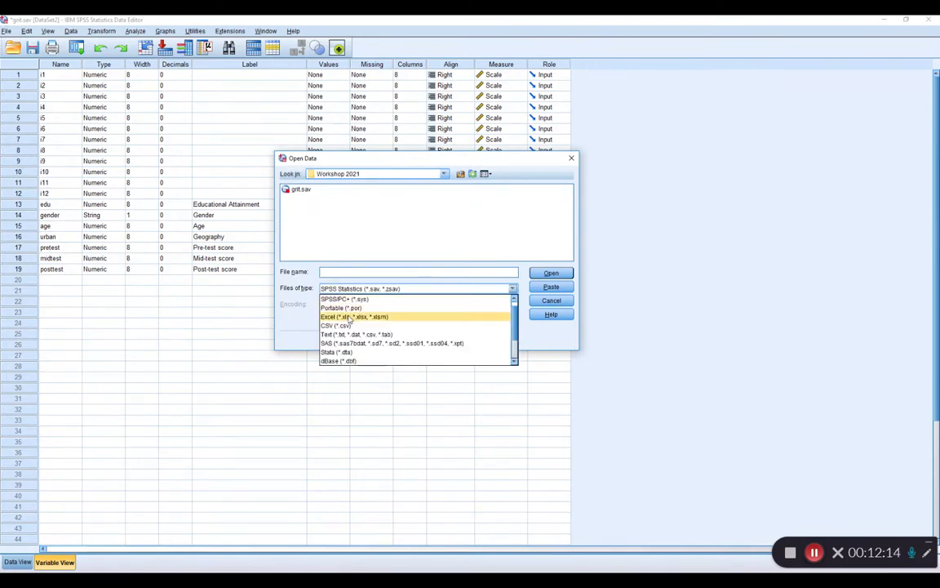
left_click(349, 317)
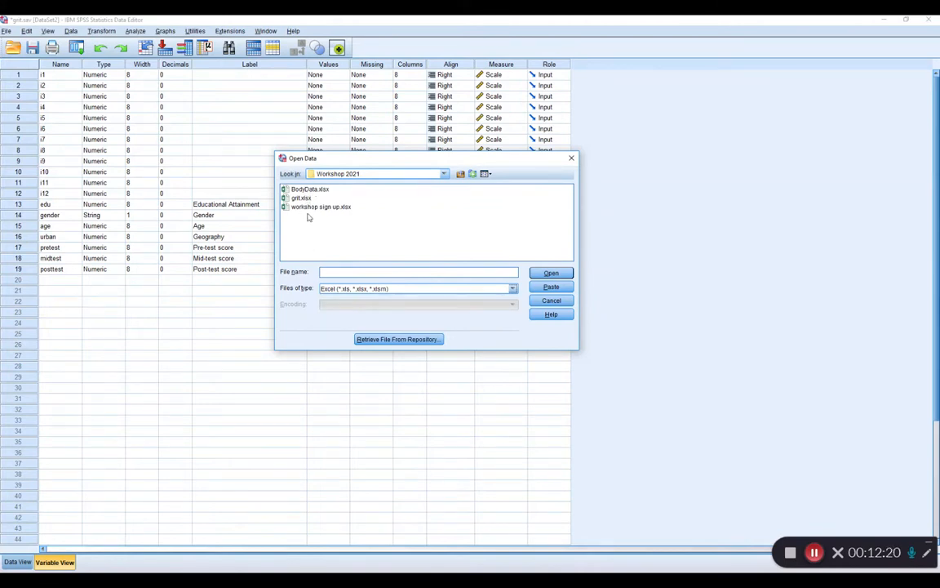
left_click(301, 198)
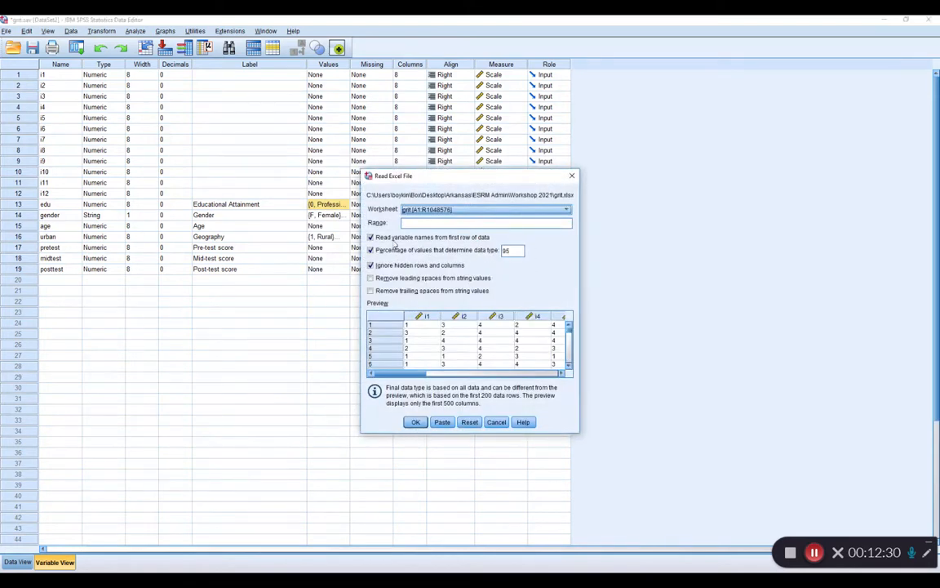
mouse_move(400, 373)
left_mouse_down()
mouse_move(547, 377)
mouse_move(392, 375)
left_mouse_up()
left_click(415, 423)
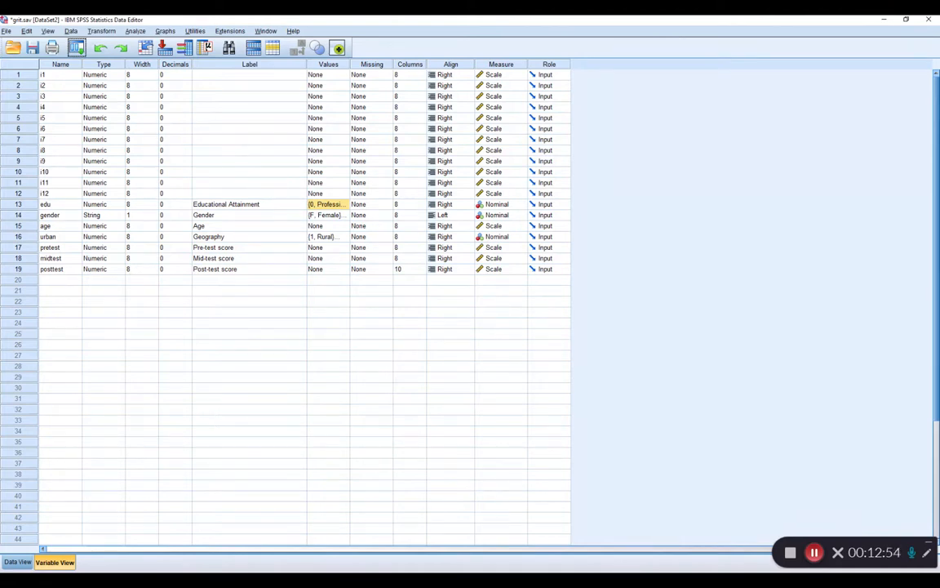
Switch to PowerPoint, go through slides 20 to 24, and view the Entering in data slide in full-screen presentation mode.
left_click(721, 580)
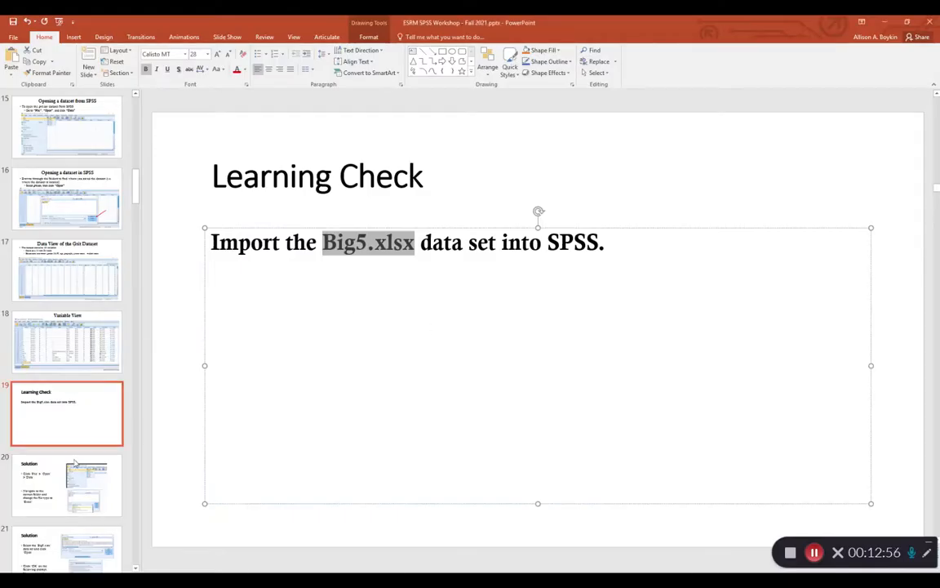
left_click(65, 494)
left_click(77, 545)
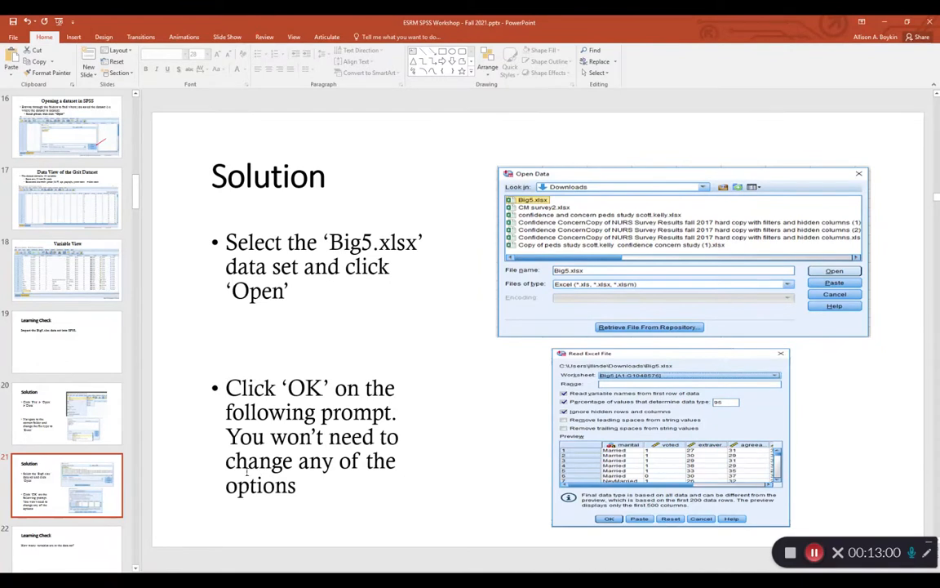
left_click(104, 538)
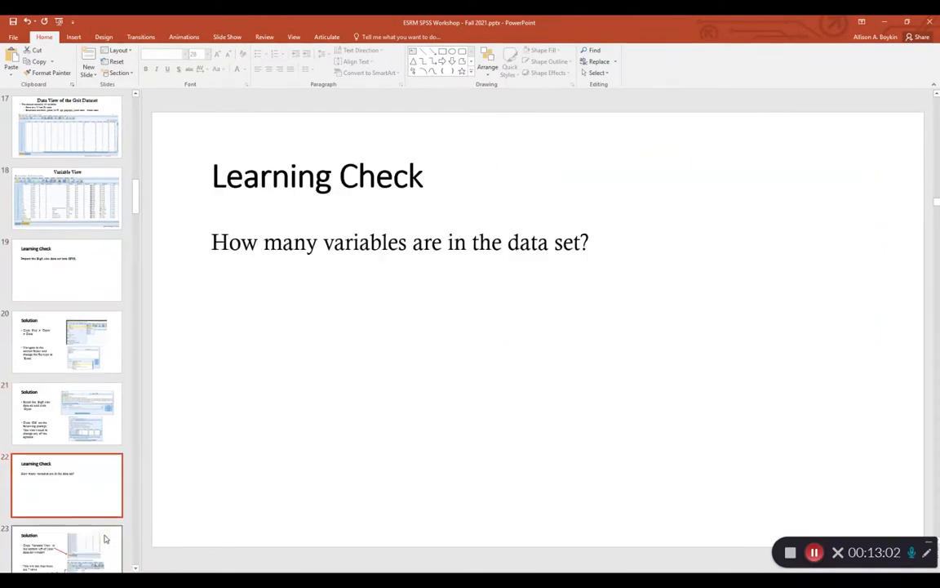
left_click(104, 539)
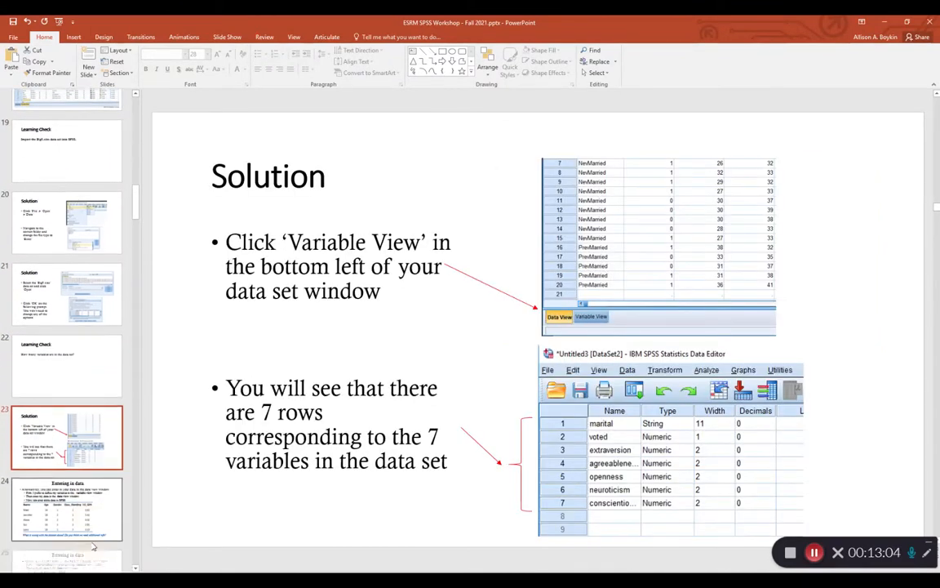
left_click(77, 441)
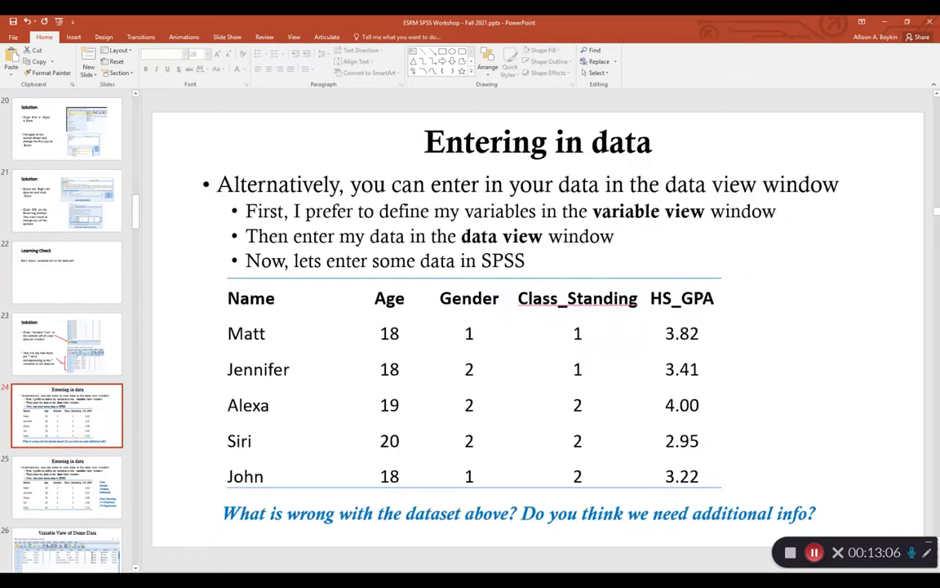
key("shift+F5")
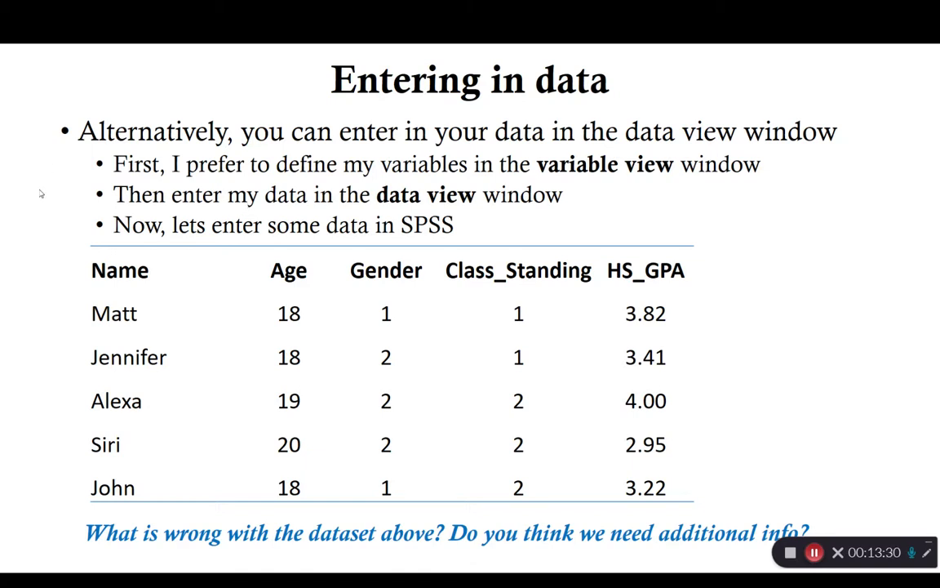
key("Escape")
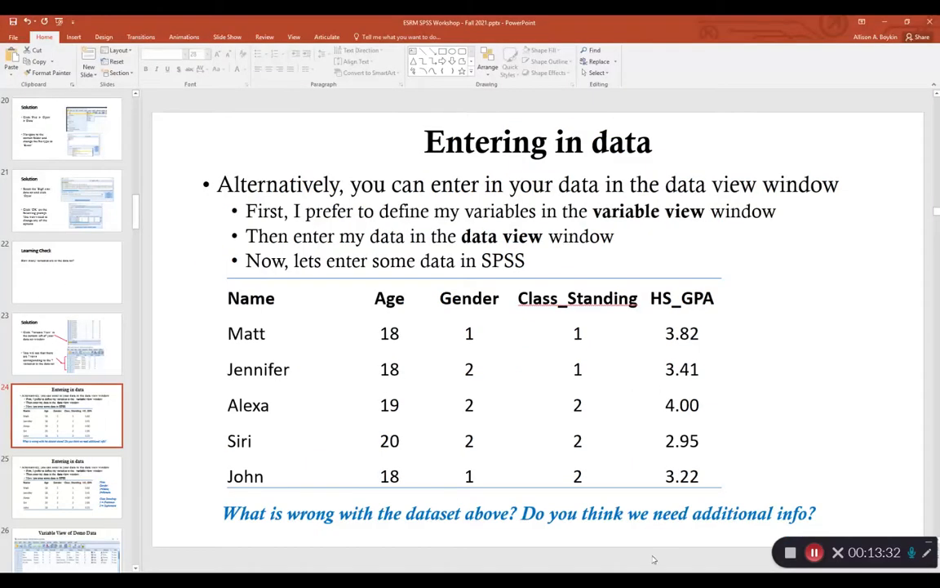
Return to SPSS and create a new empty dataset with its window maximized.
key("alt+Tab")
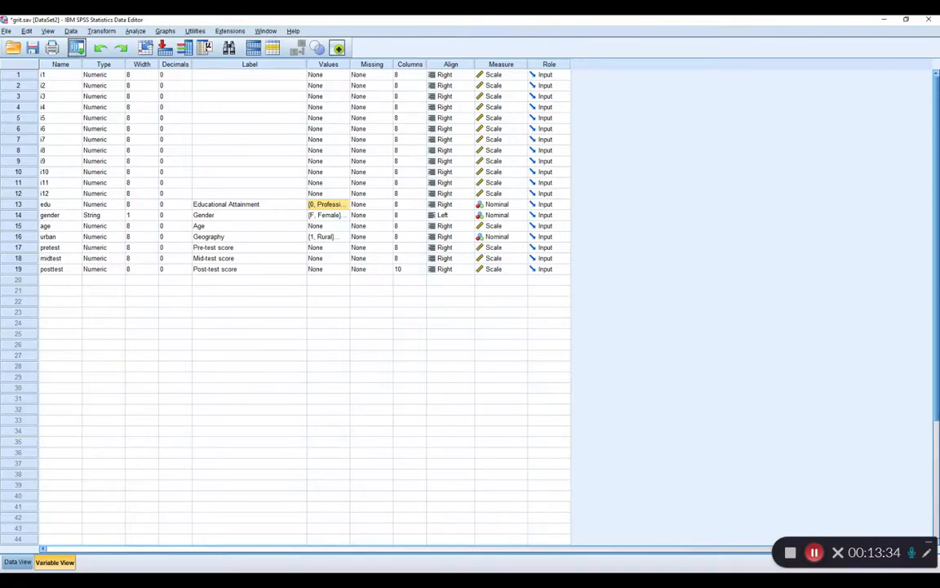
left_click(5, 31)
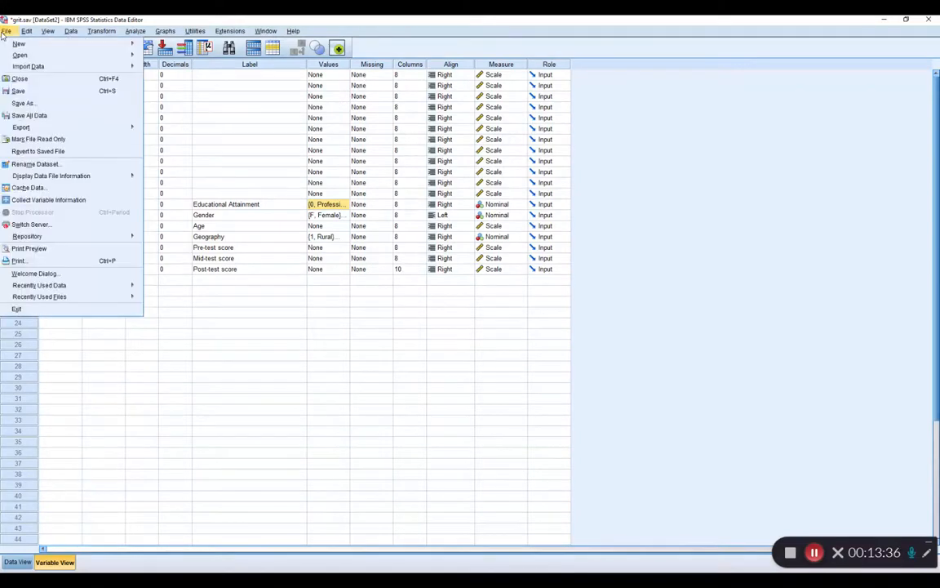
left_click(151, 46)
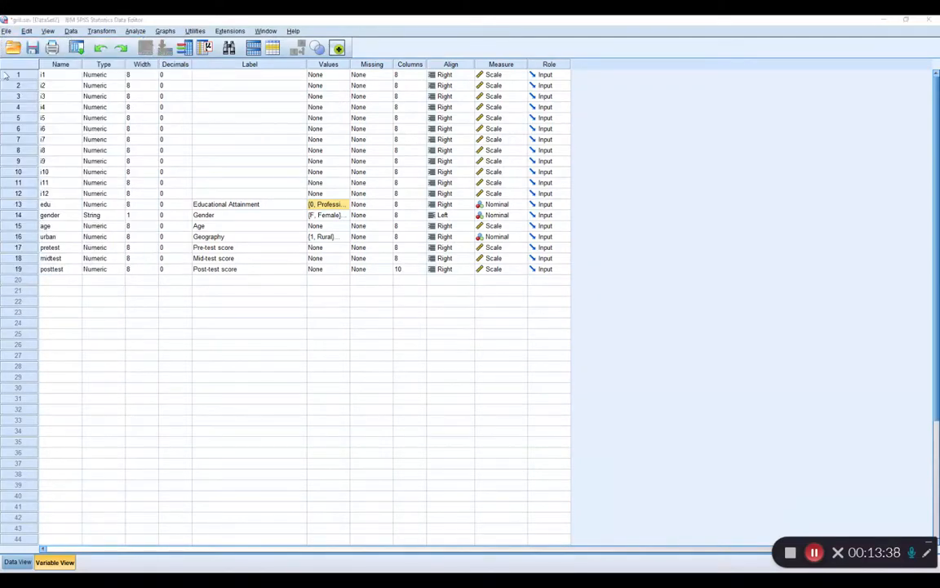
double_click(602, 91)
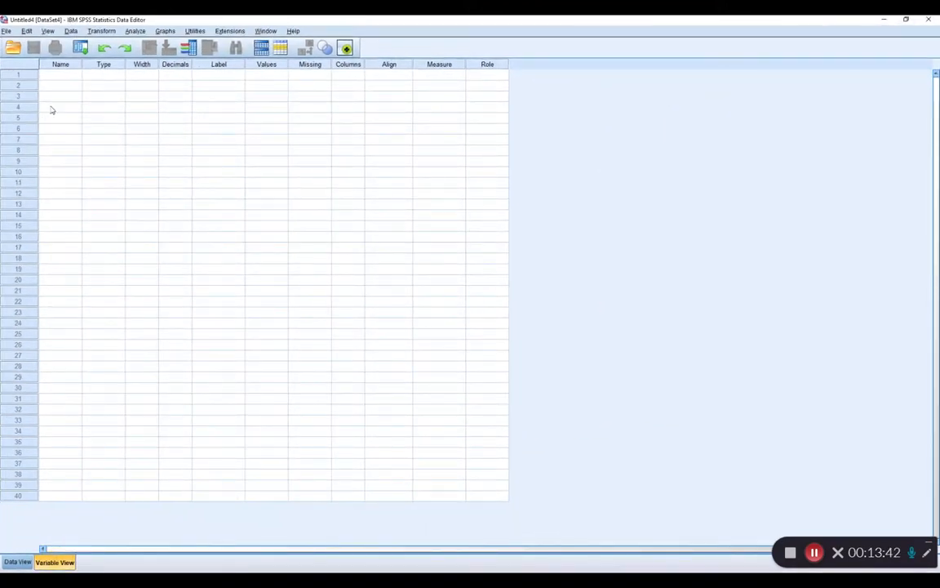
Define the first three variables as Name, Age and Gender, checking the PowerPoint table for their names.
left_click(59, 75)
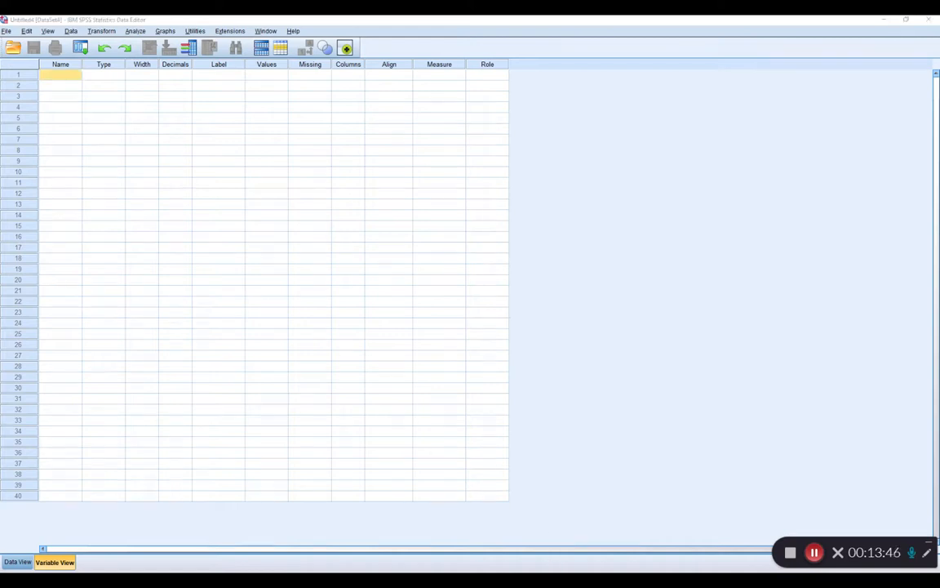
left_click(563, 581)
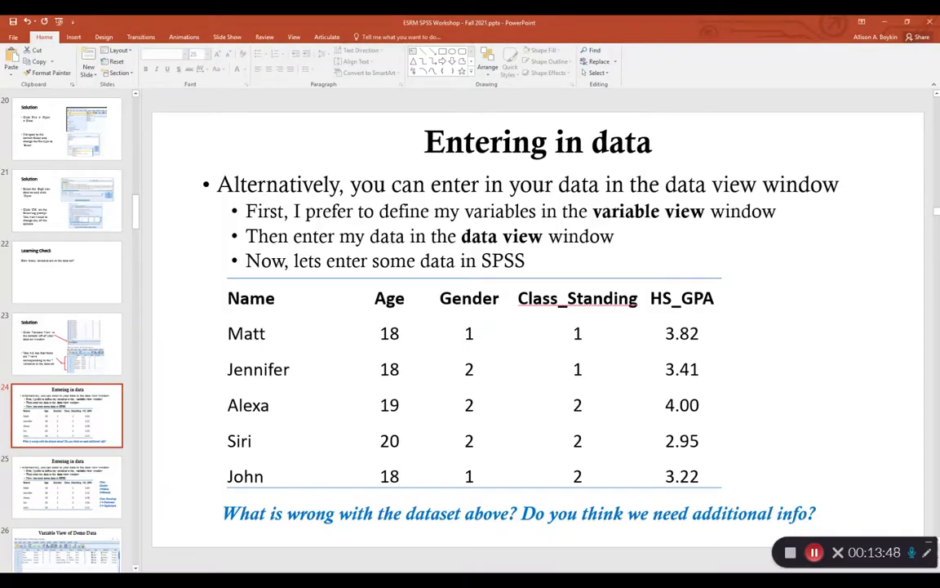
key("alt+Tab")
type("Name")
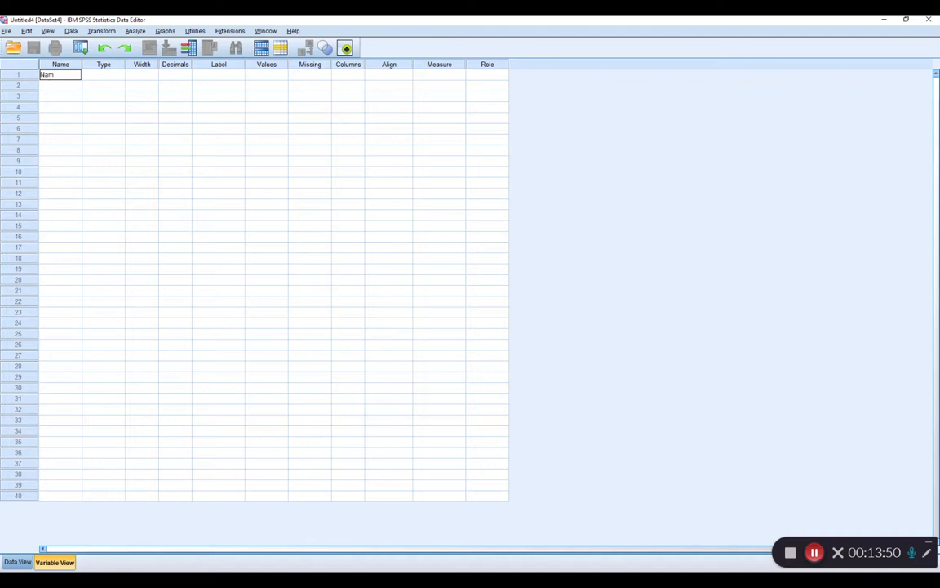
key("Return")
type("Age")
key("Return")
type("Gende")
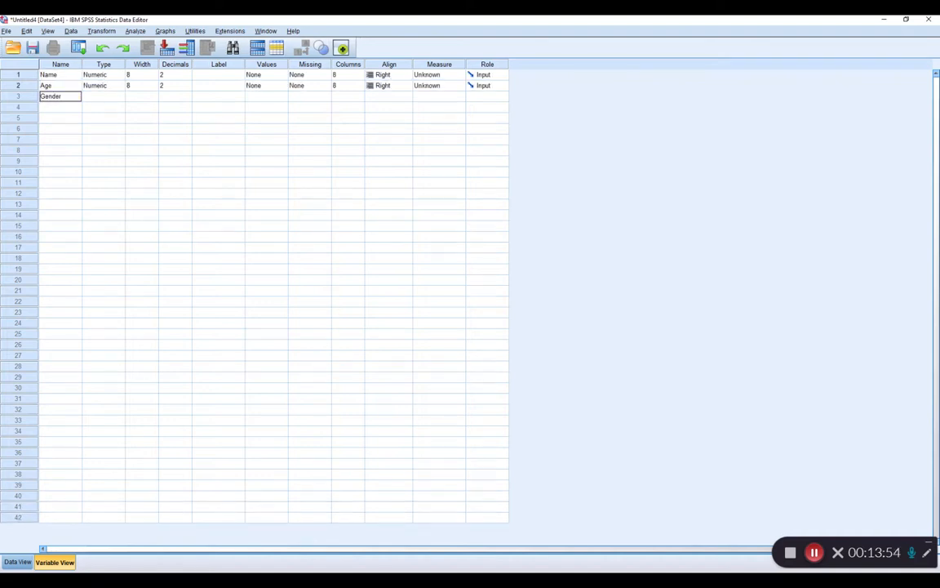
type("r")
Set the Name variable's type to String with 8 characters.
left_click(114, 74)
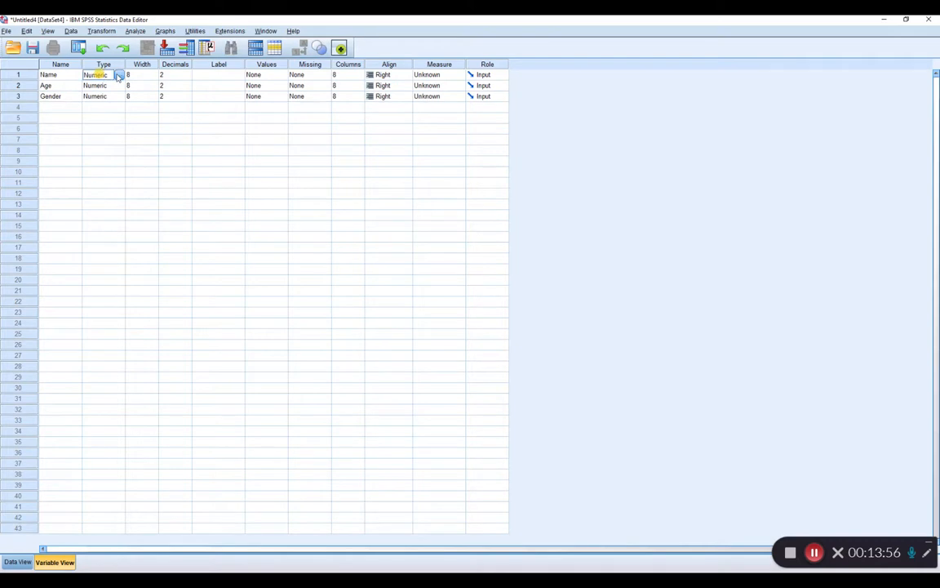
left_click(120, 74)
left_click(360, 315)
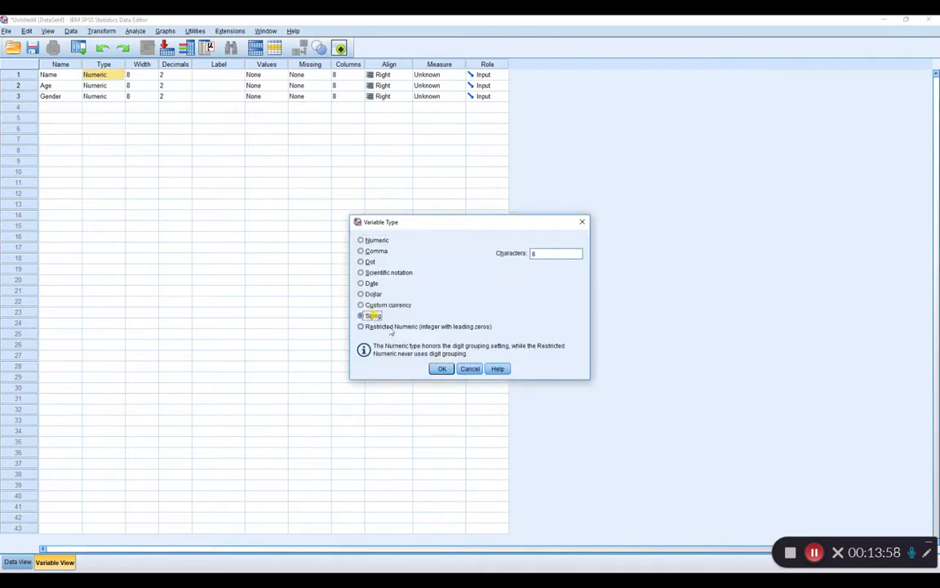
left_click(442, 369)
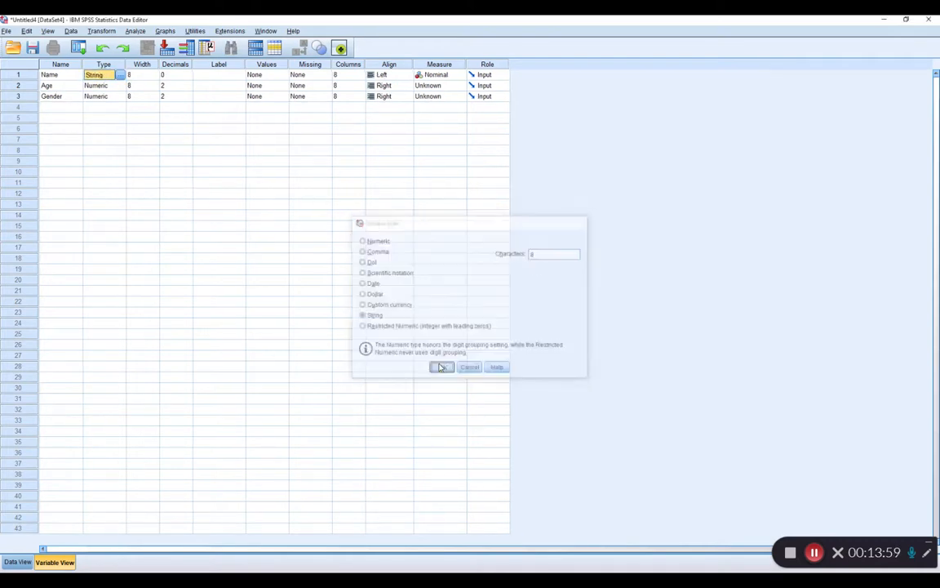
Set the Gender variable's type to String with 8 characters.
left_click(114, 97)
left_click(120, 97)
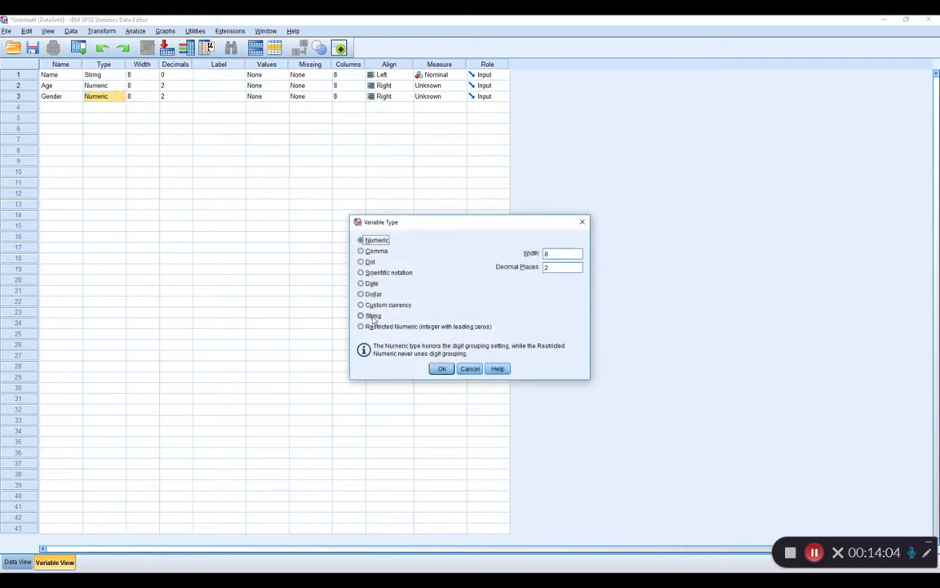
left_click(372, 317)
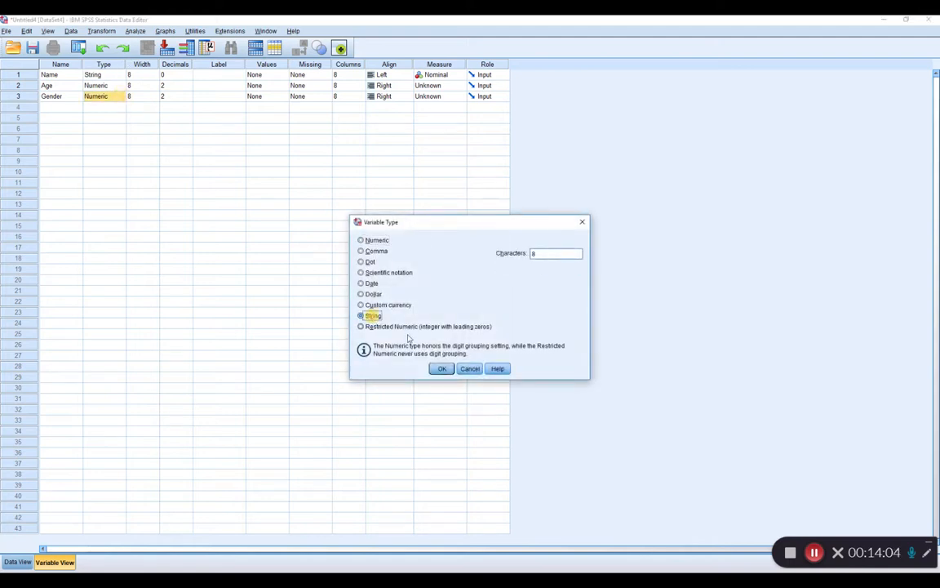
left_click(441, 369)
Show the data grid and fill in the first case with the person's name, age 34 and gender M.
left_click(19, 561)
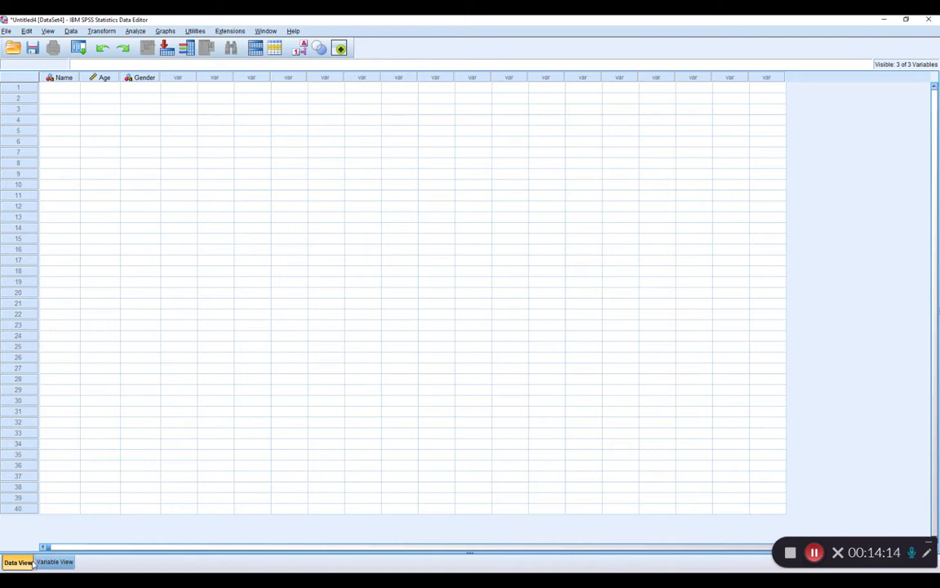
left_click(70, 87)
type("Fred")
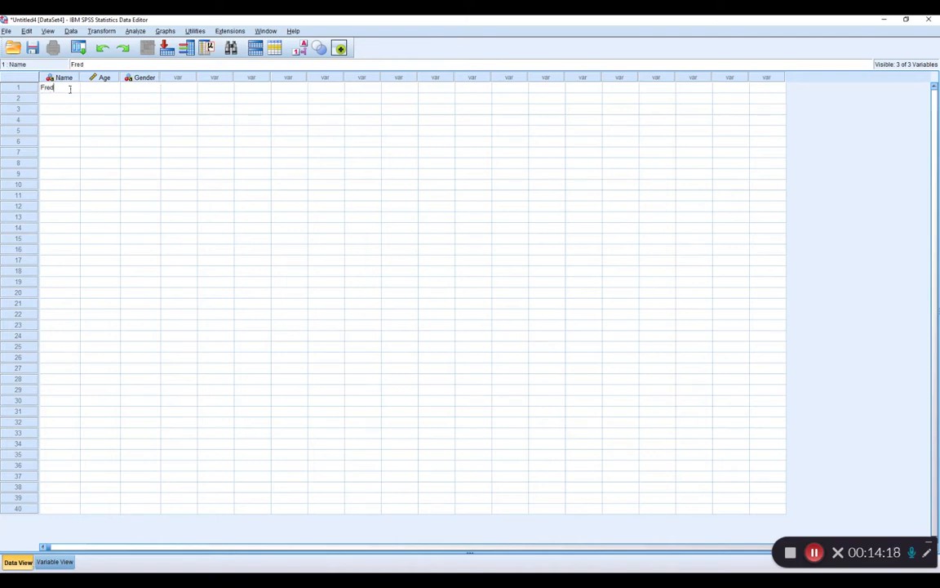
key("Tab")
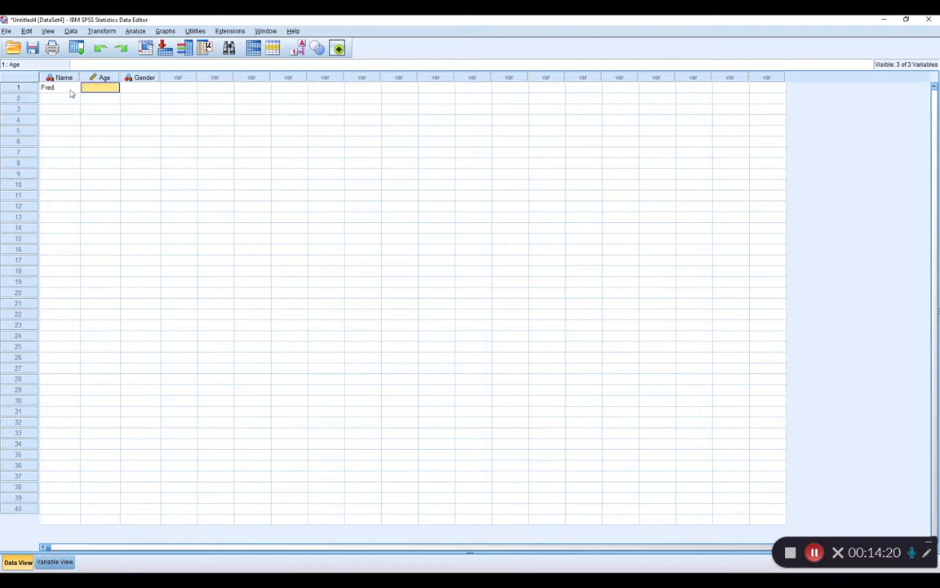
type("34")
key("Tab")
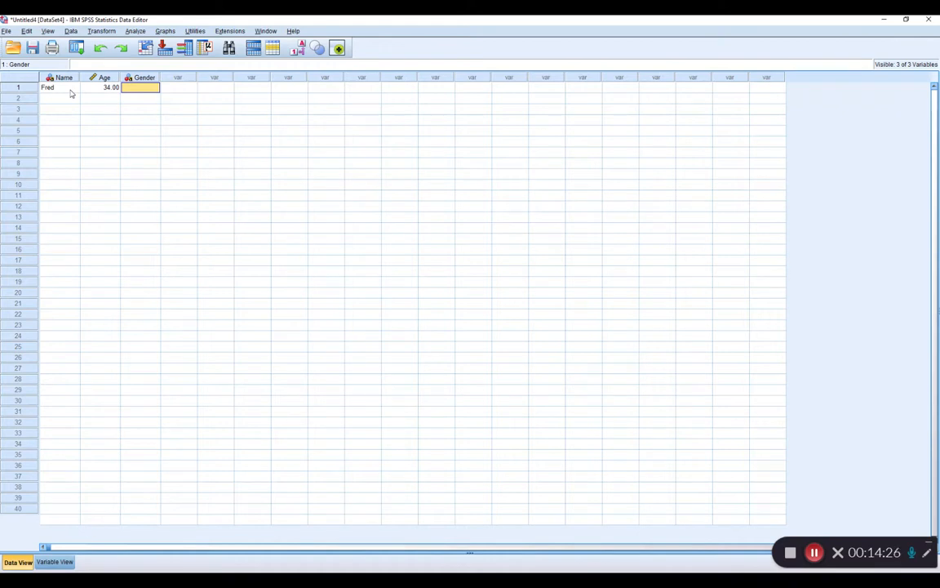
type("M")
key("Return")
Fill in the second case with the person's name, age 27 and gender O.
key("Left")
key("Left")
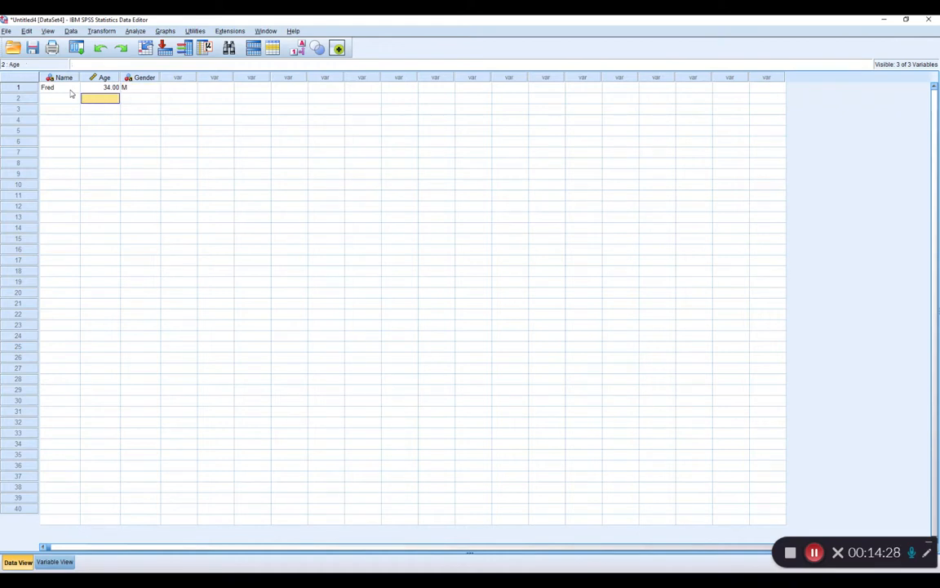
type("Sal")
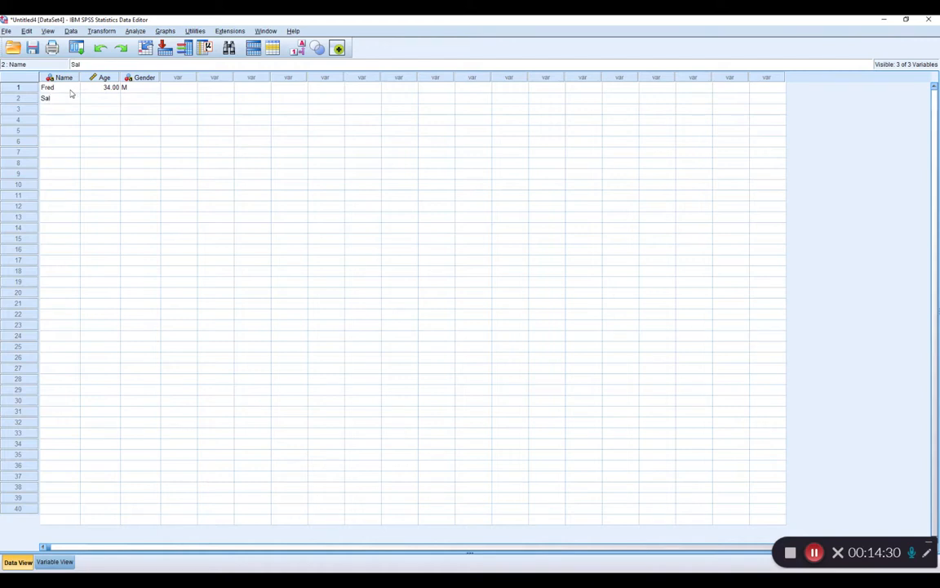
key("Tab")
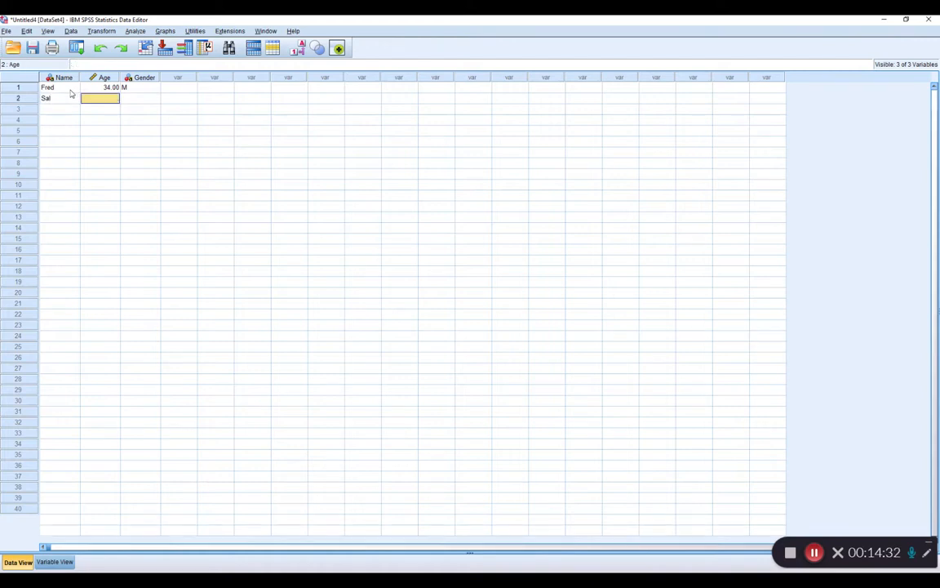
type("27")
key("Tab")
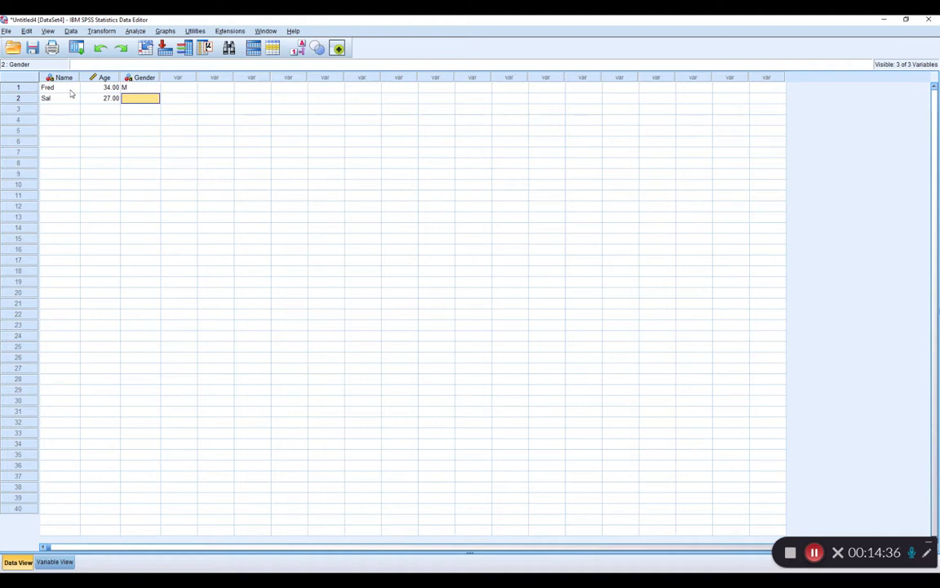
type("O")
key("Return")
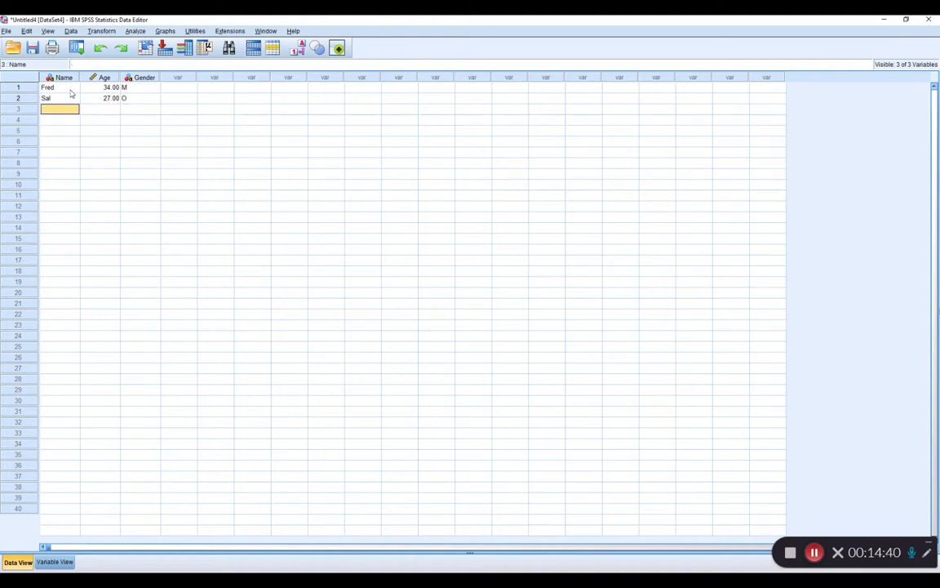
Fill in the third case with the person's name, age 67 and gender F.
type("Sally")
key("Tab")
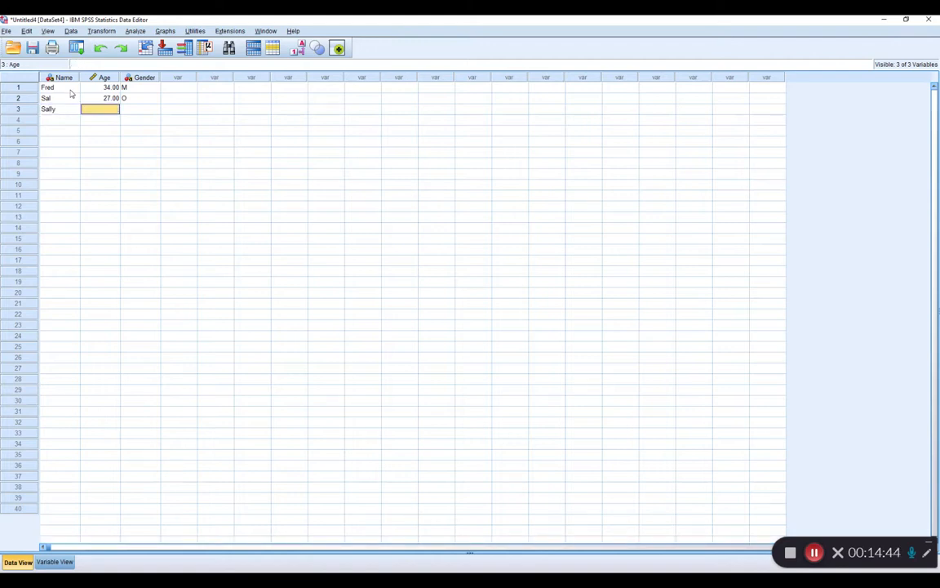
type("67")
key("Tab")
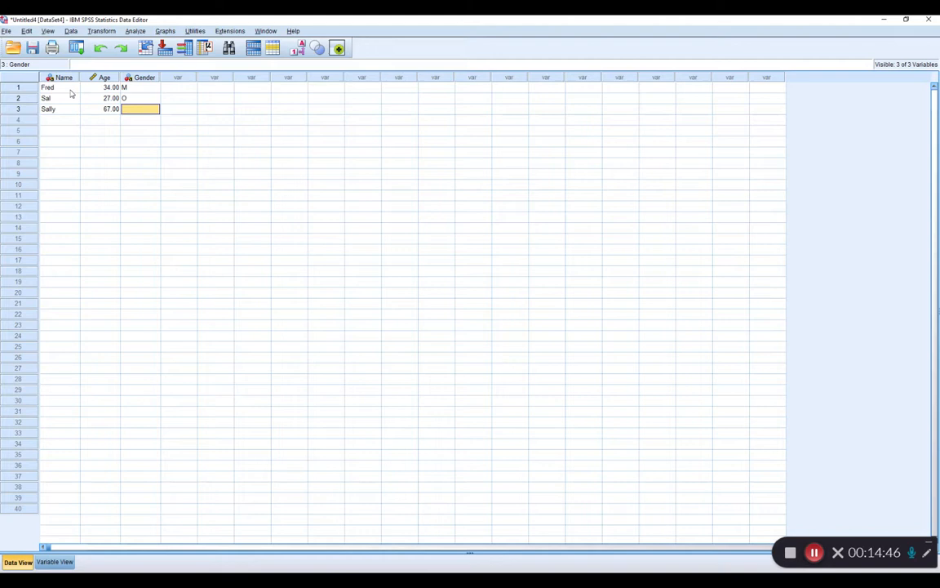
type("F")
key("Return")
key("Left")
key("Left")
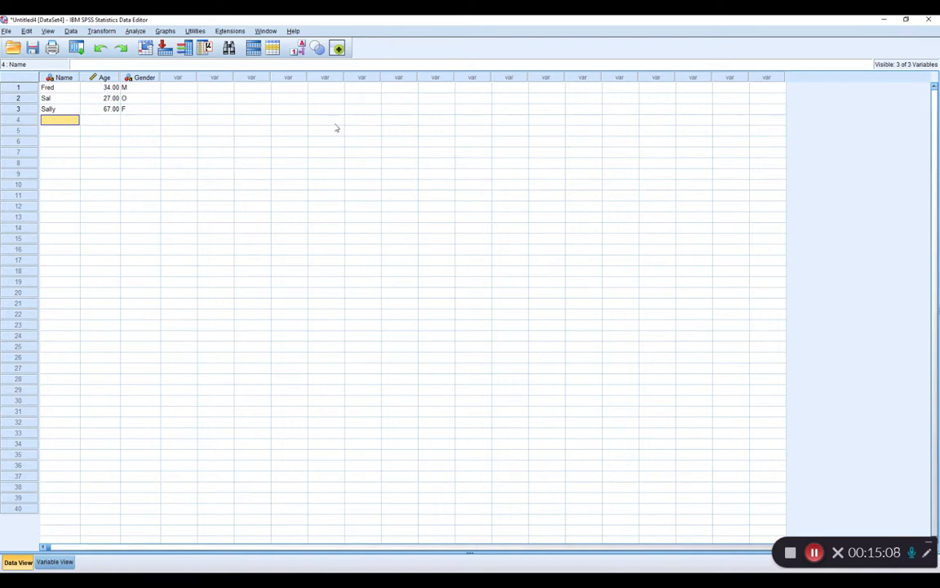
left_click(813, 554)
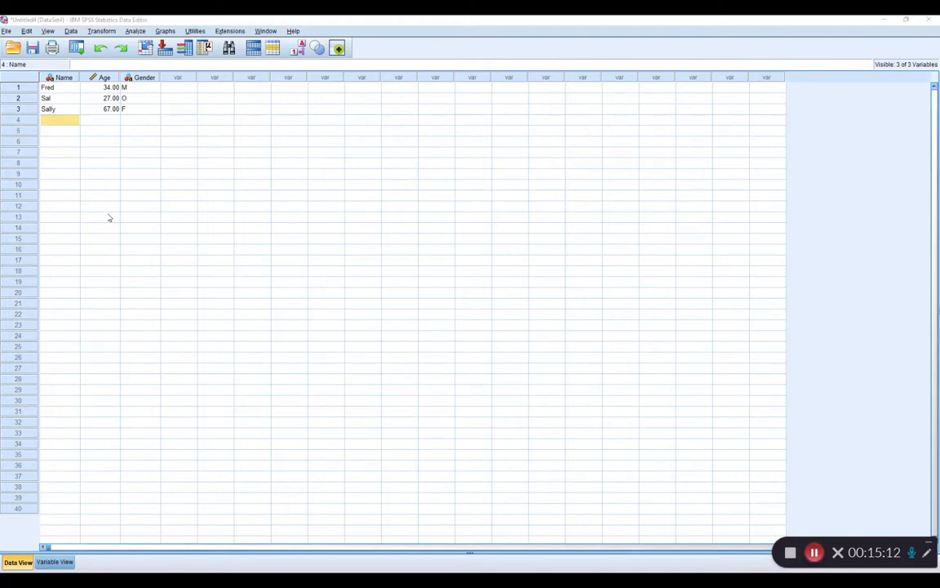
Save the dataset as an SPSS Statistics (*.sav) file named workshop demo in the Workshop 2021 folder.
left_click(7, 31)
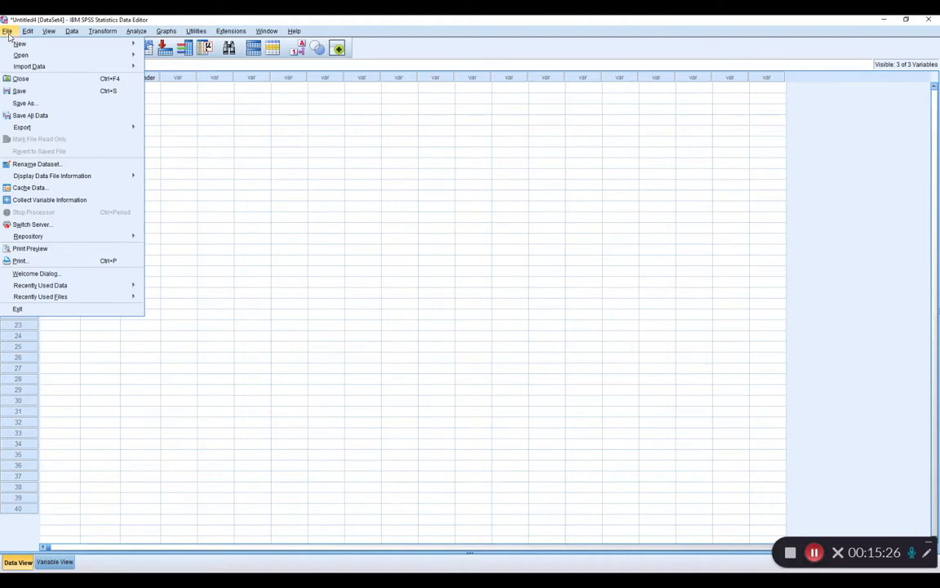
left_click(23, 103)
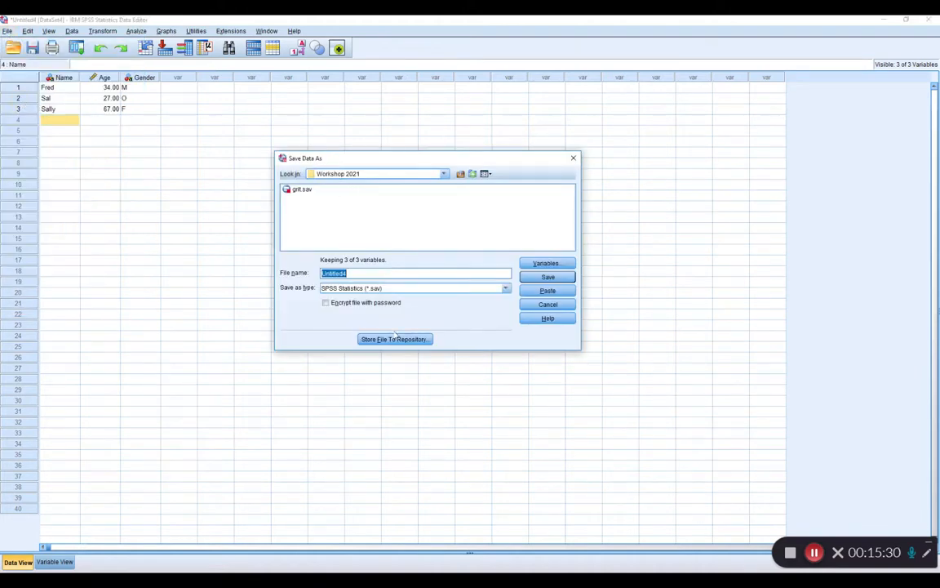
type("workshop demo")
left_click(550, 277)
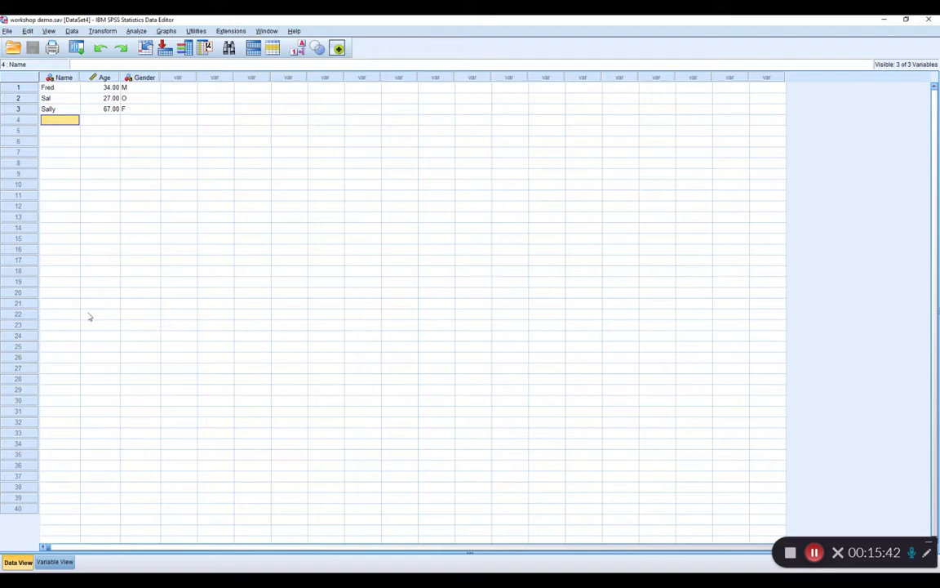
Switch to File Explorer and locate workshop demo.sav in the Workshop 2021 folder.
left_click(133, 578)
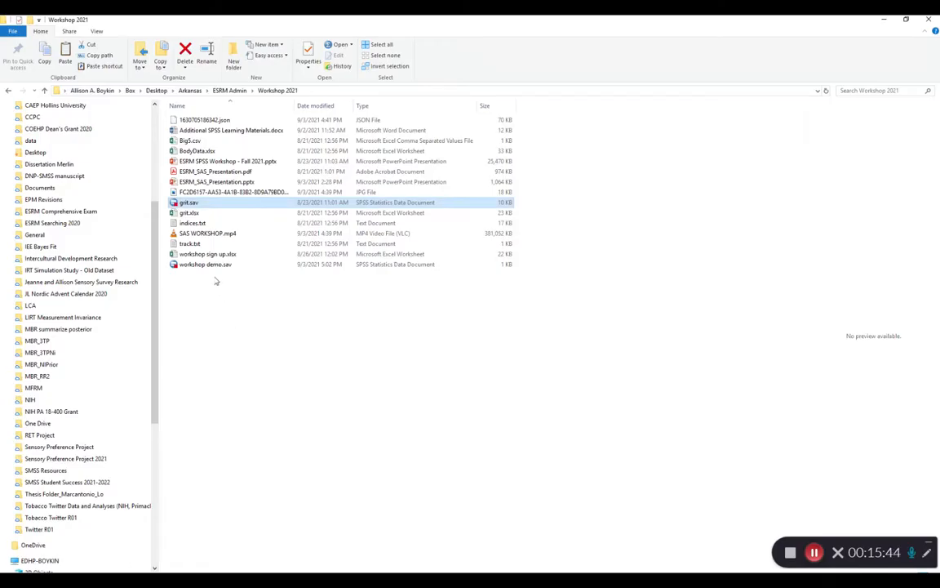
left_click(210, 264)
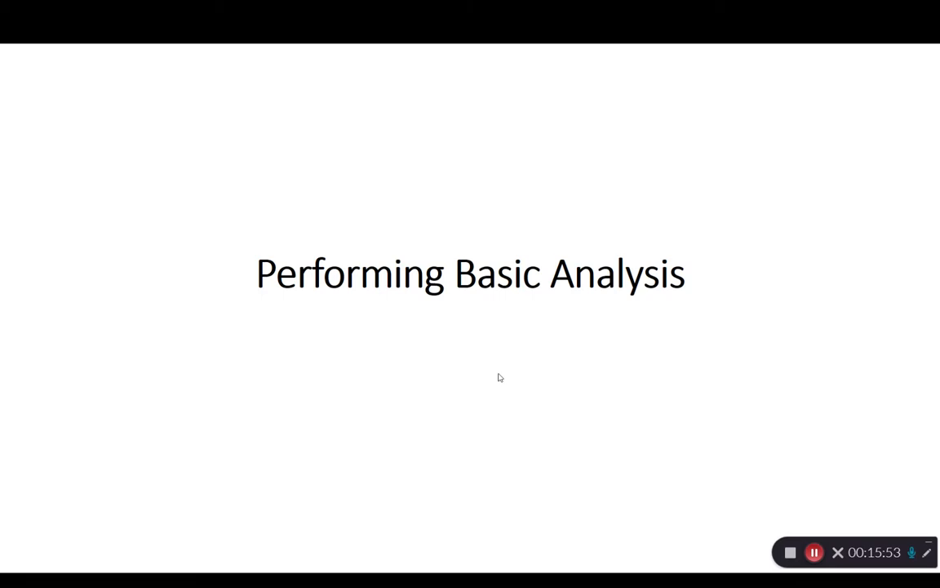
In the PowerPoint slide show, advance from Performing Basic Analysis to the slide on the Frequencies and Crosstabs commands.
key("Right")
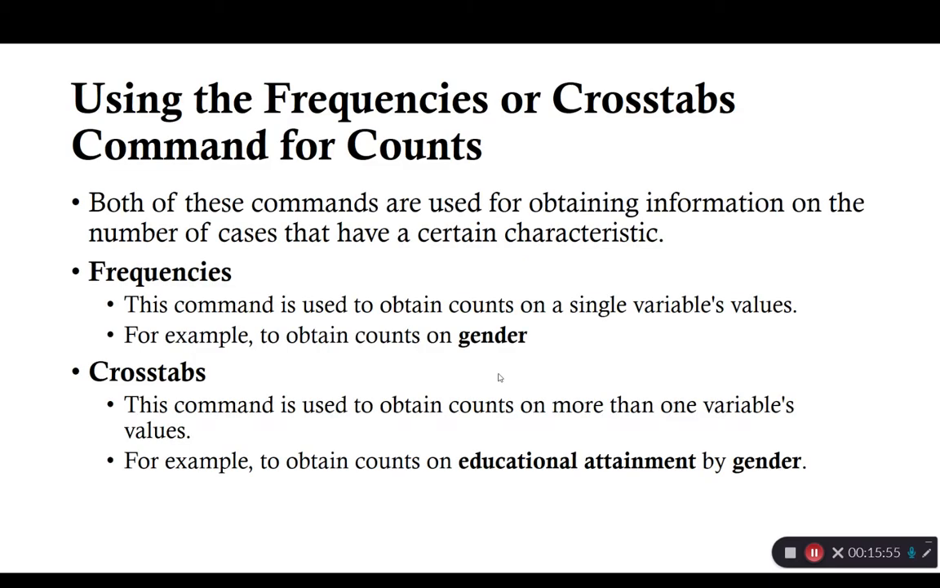
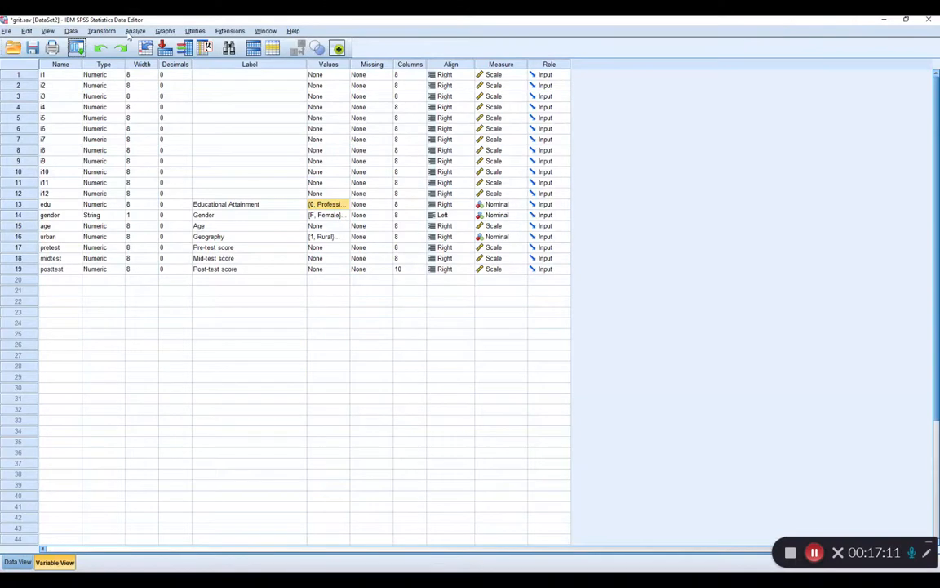
Set up a Frequencies analysis of the grit dataset with Gender and Educational Attainment as the variables.
left_click(134, 31)
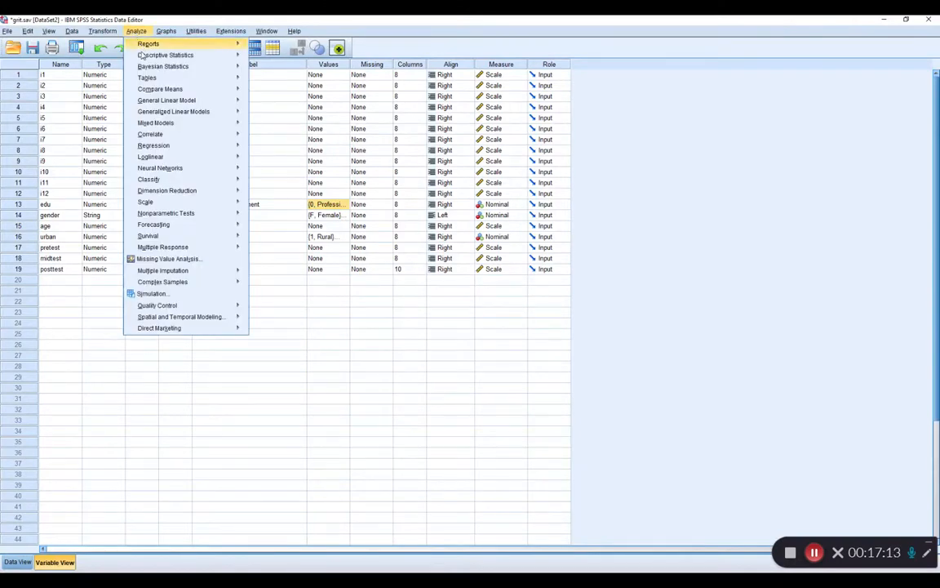
mouse_move(141, 55)
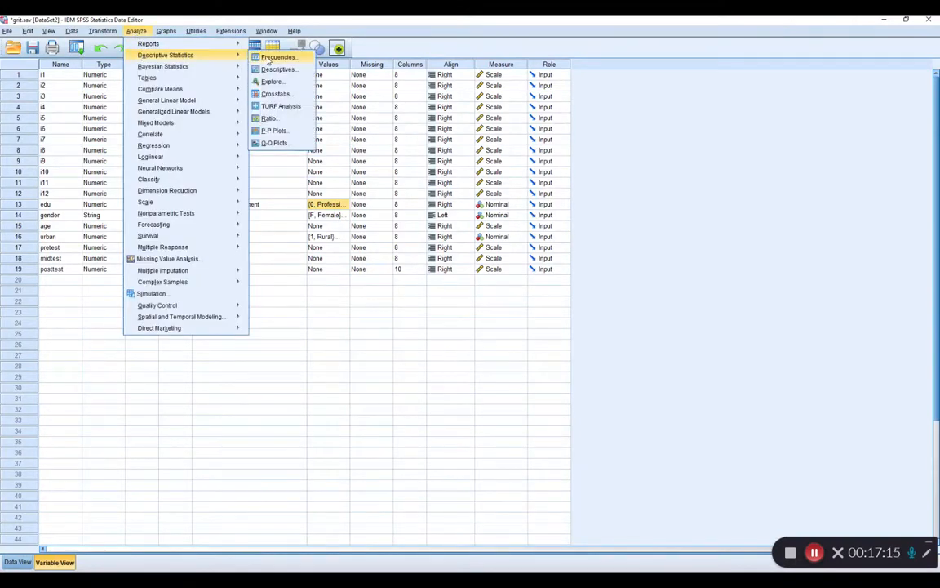
left_click(269, 58)
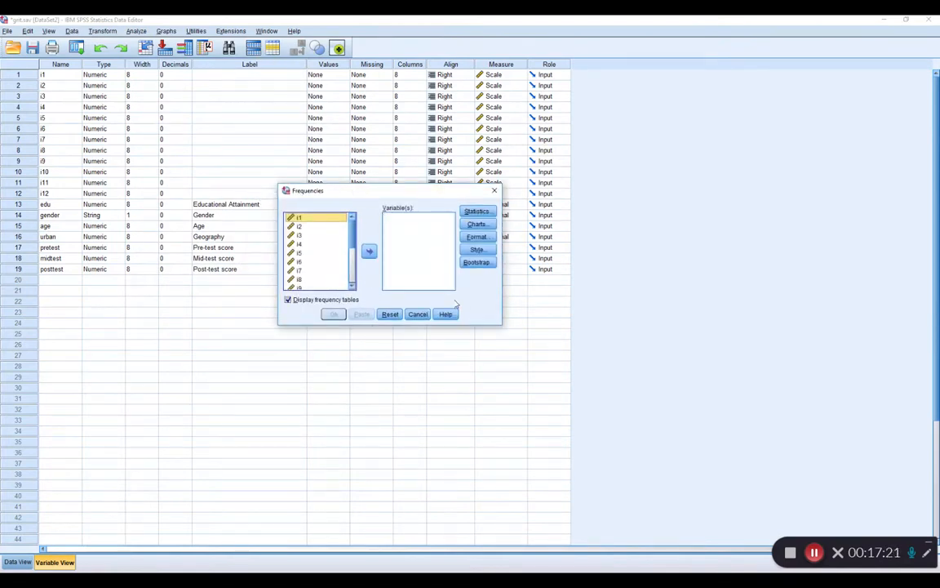
left_click_drag(353, 242, 353, 277)
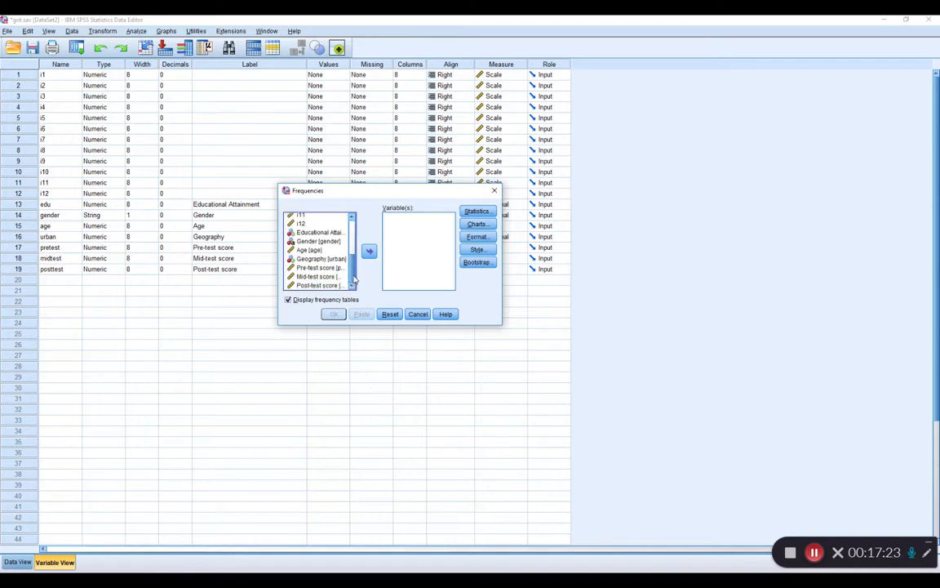
left_click(319, 233)
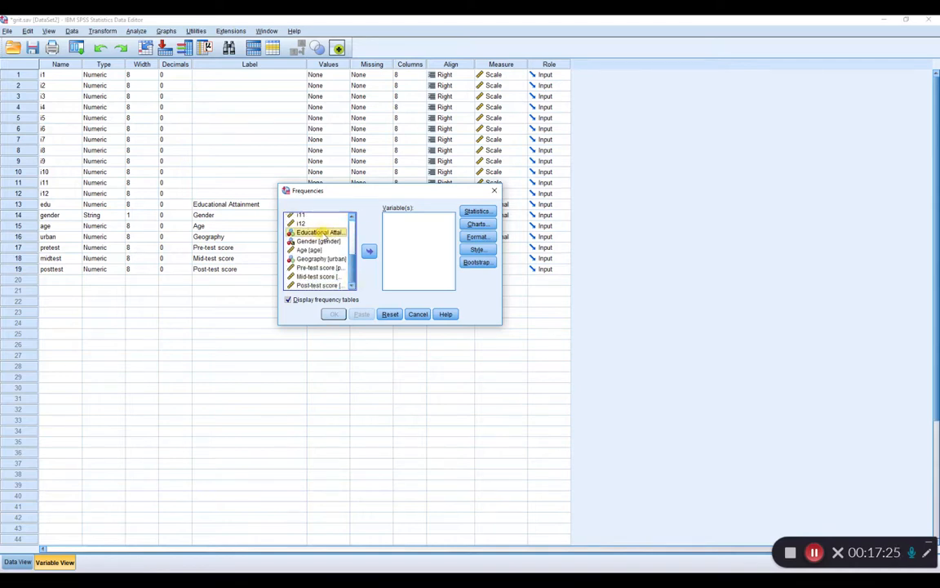
left_click(320, 241)
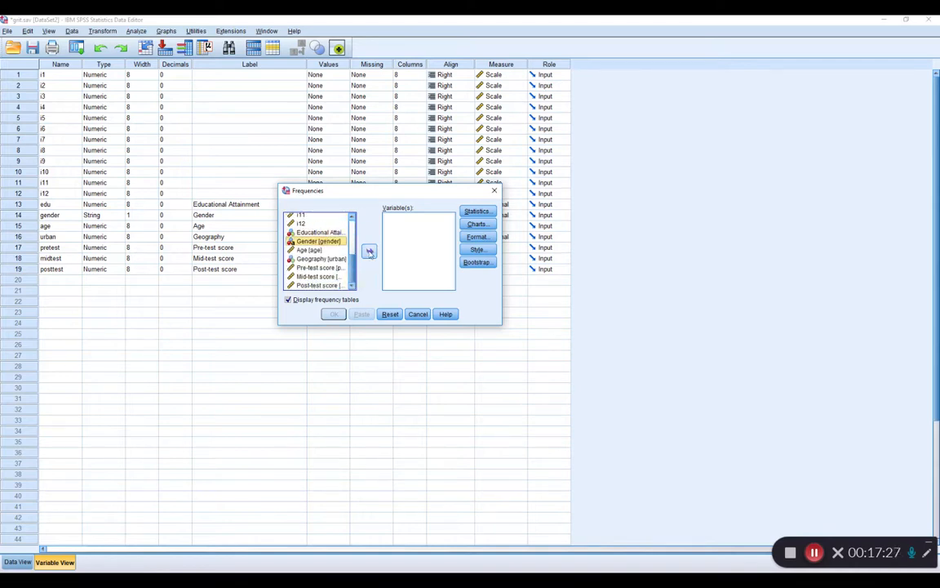
left_click(369, 252)
left_click(335, 241)
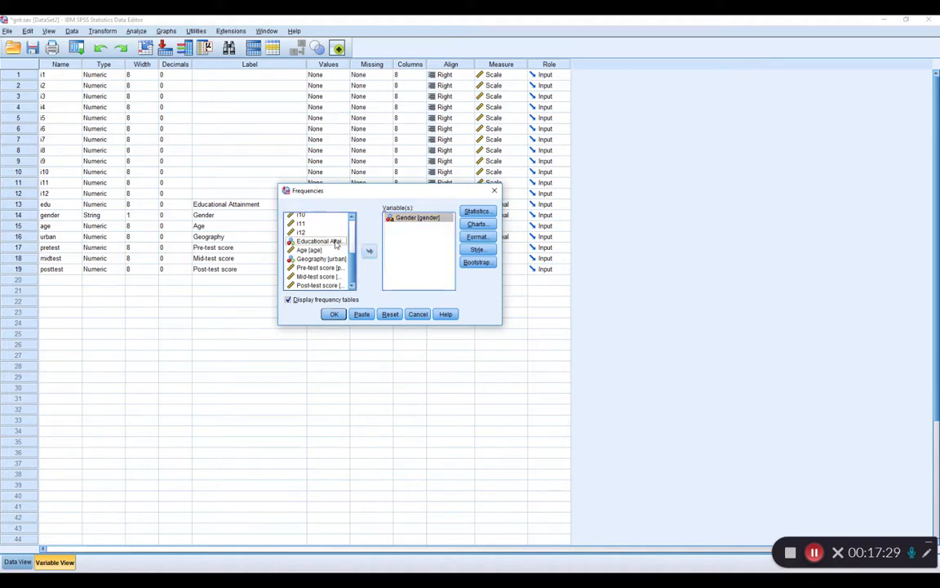
left_click(368, 252)
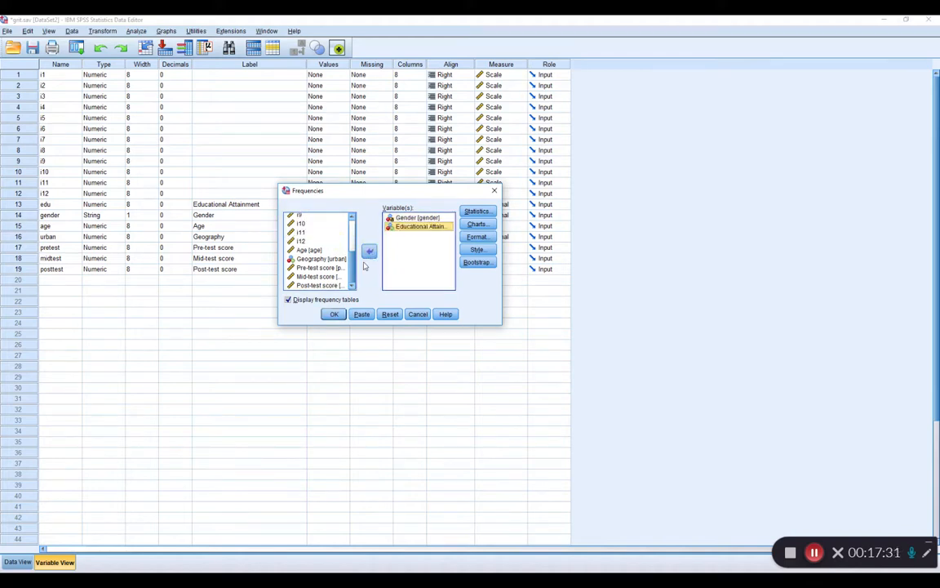
Try adding Geography to the Frequencies variables and take it out again.
left_click(314, 259)
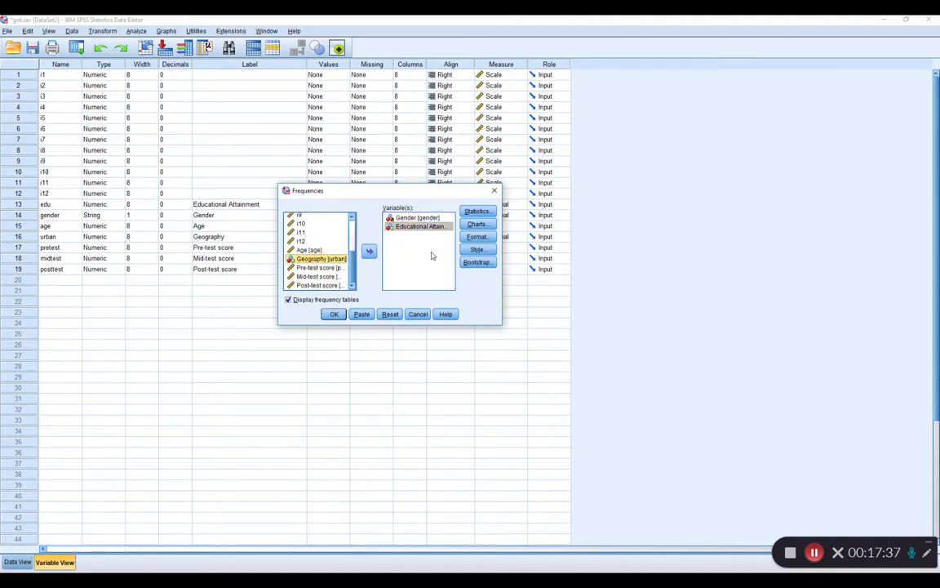
left_click_drag(314, 263, 416, 257)
left_click(369, 250)
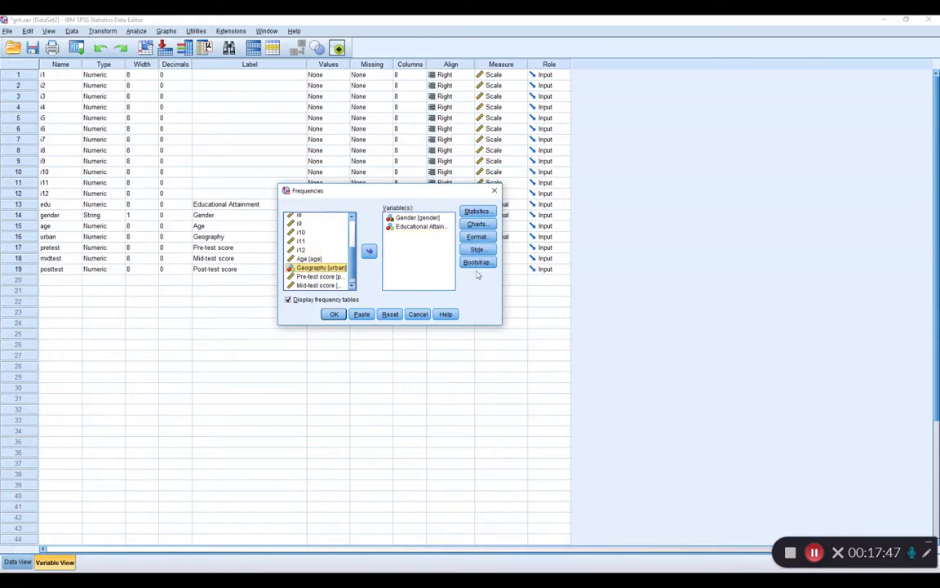
Try selecting Mode as the central tendency measure in the Frequencies statistics.
left_click(477, 213)
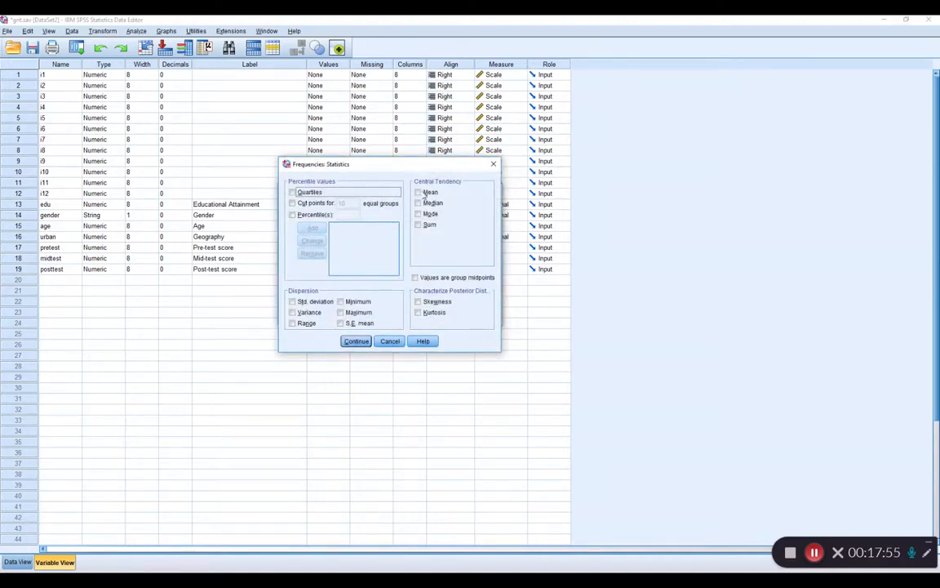
left_click(430, 215)
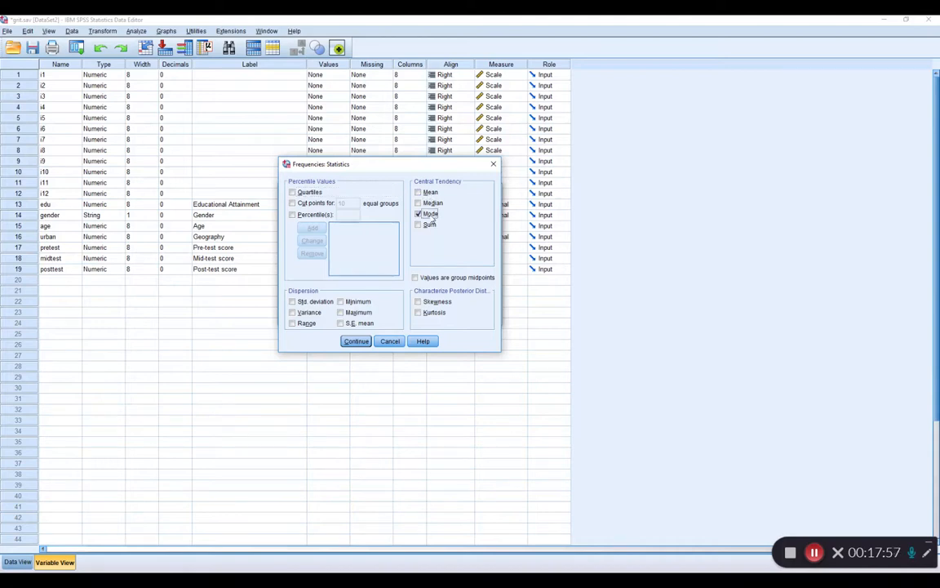
left_click(356, 341)
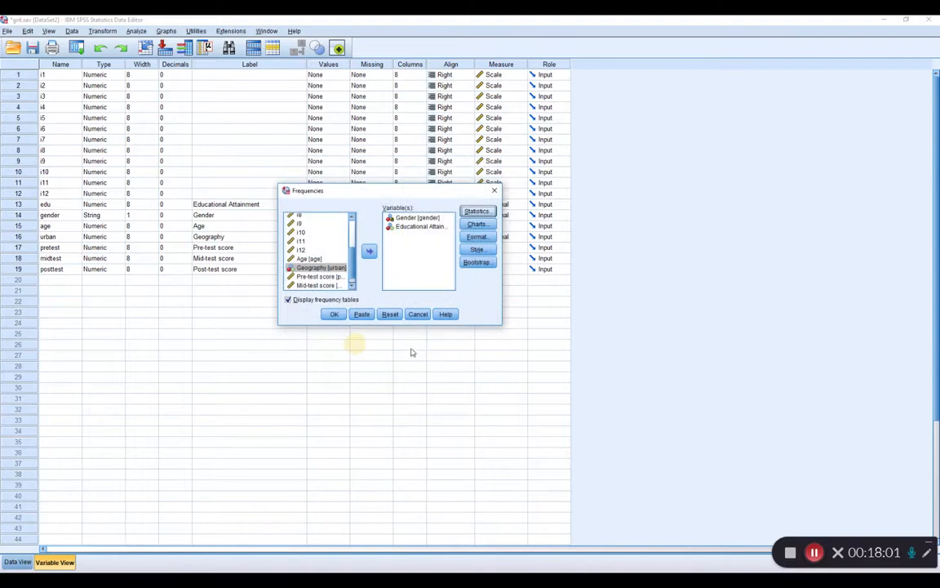
Run the Frequencies analysis and examine the Gender and Educational Attainment frequency tables in the output.
left_click(333, 315)
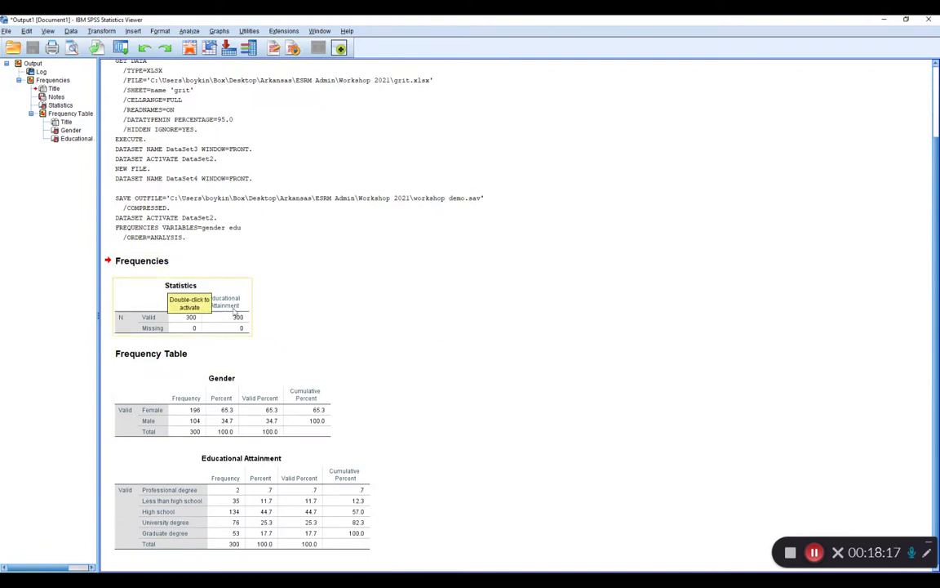
left_click(130, 315)
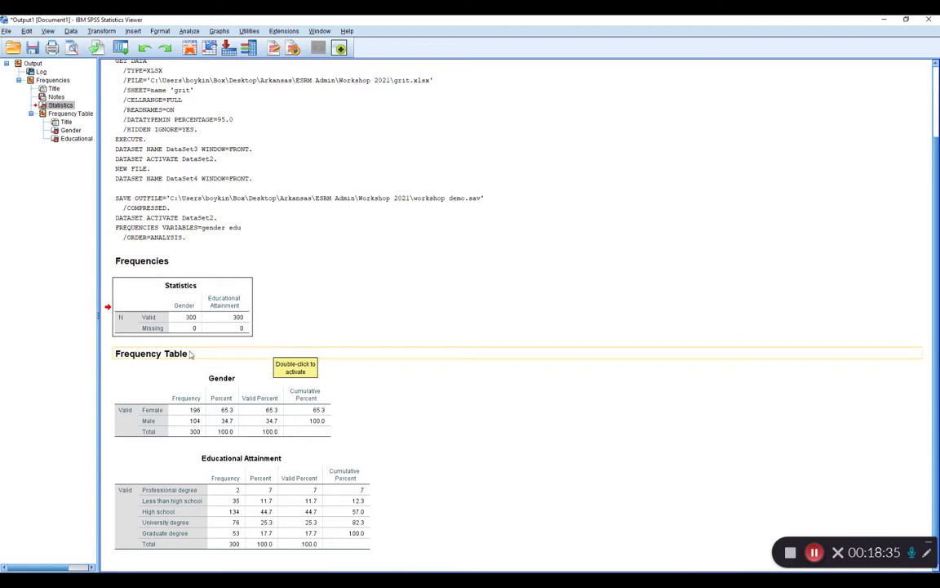
left_click(133, 416)
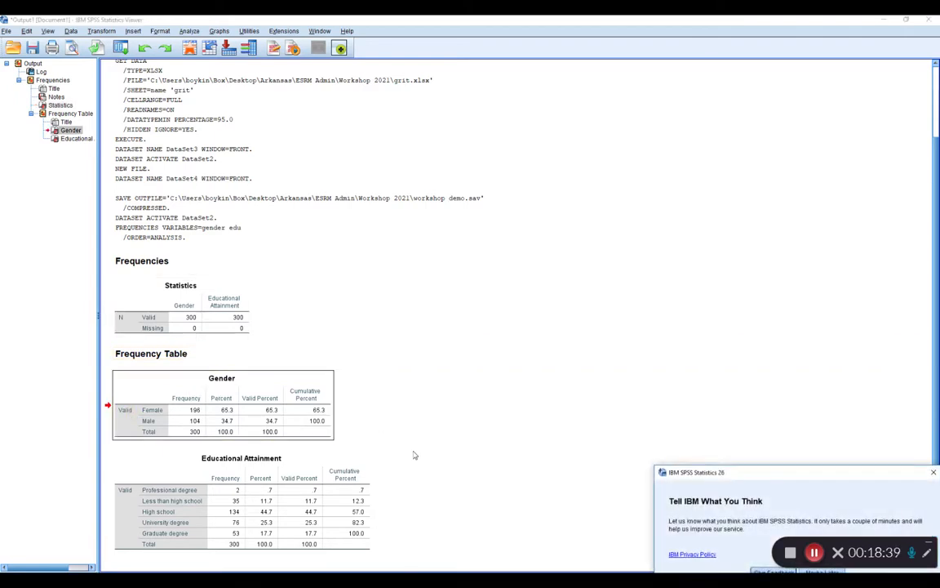
left_click(320, 489)
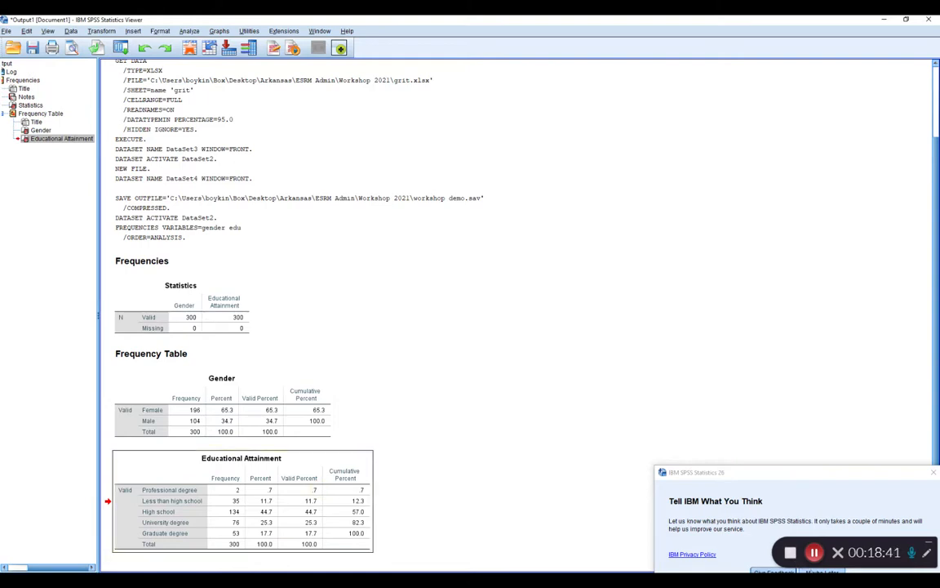
left_click(290, 421)
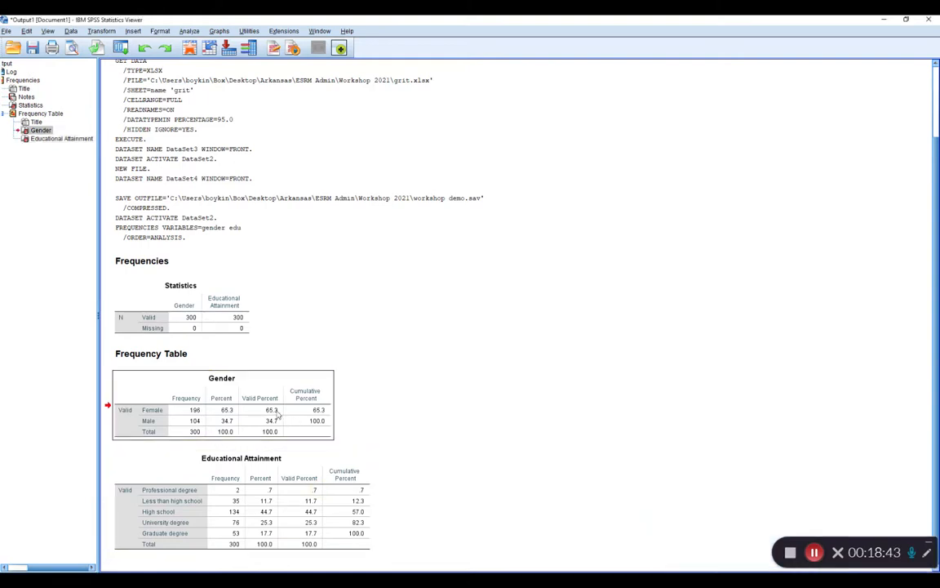
left_click(925, 552)
left_click(819, 494)
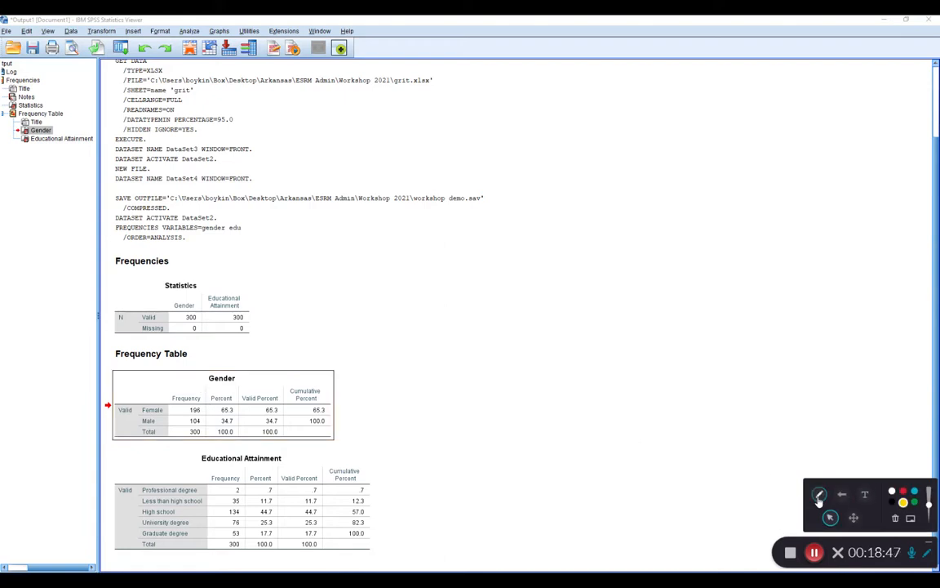
left_click_drag(168, 393, 205, 391)
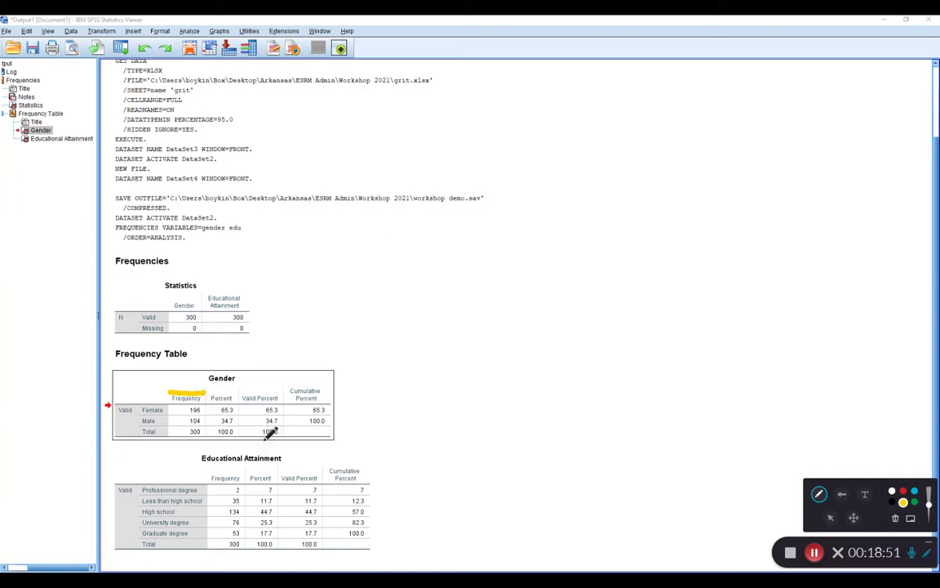
left_click(182, 410)
left_click(182, 421)
left_click(181, 432)
left_click(902, 491)
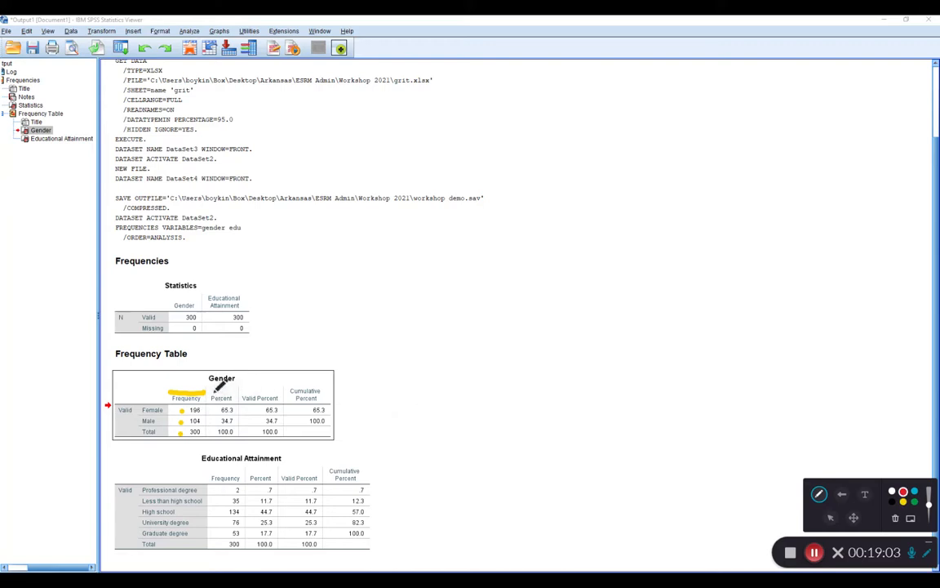
left_click_drag(212, 392, 237, 391)
left_click(214, 410)
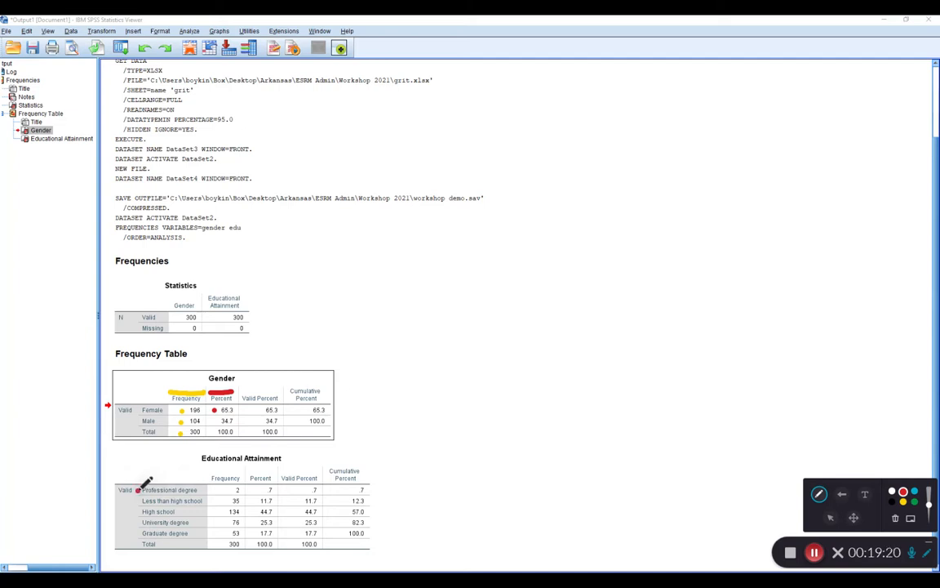
left_click(227, 490)
left_click(258, 490)
left_click(225, 523)
left_click(256, 522)
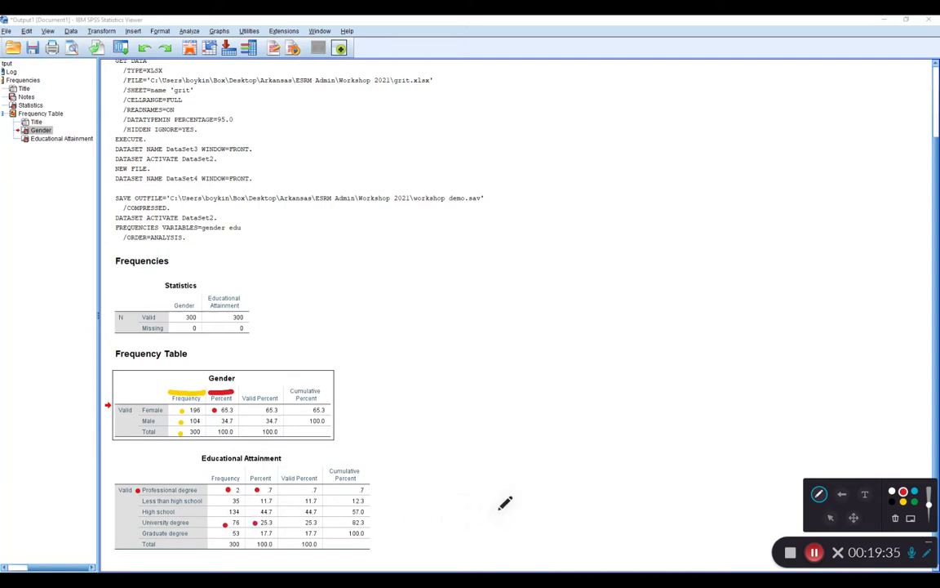
left_click(896, 519)
left_click(928, 553)
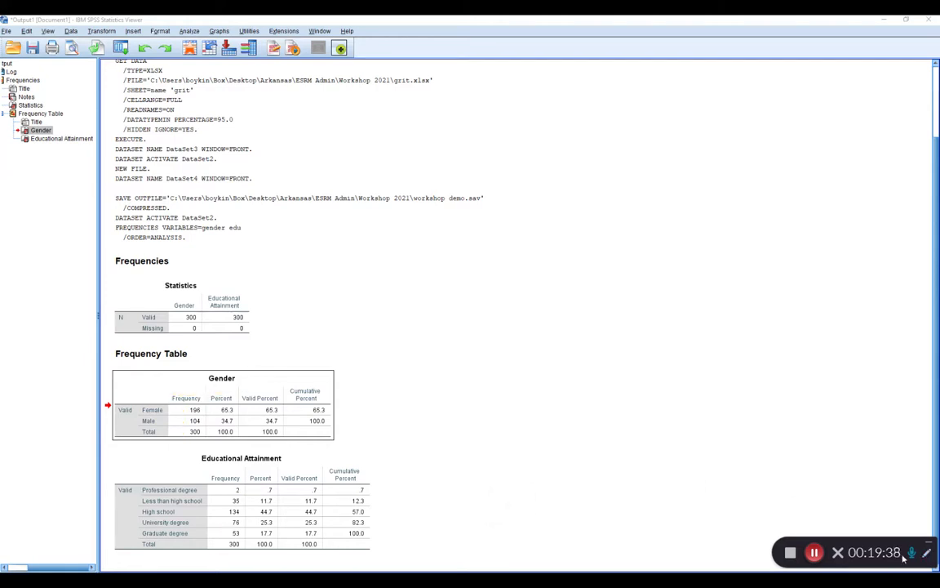
key("alt+Tab")
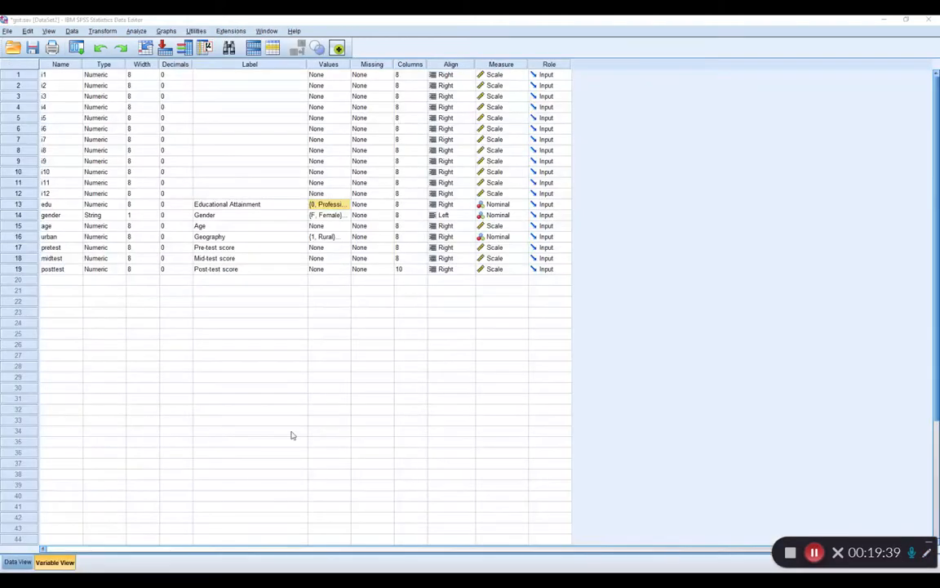
key("alt+Tab")
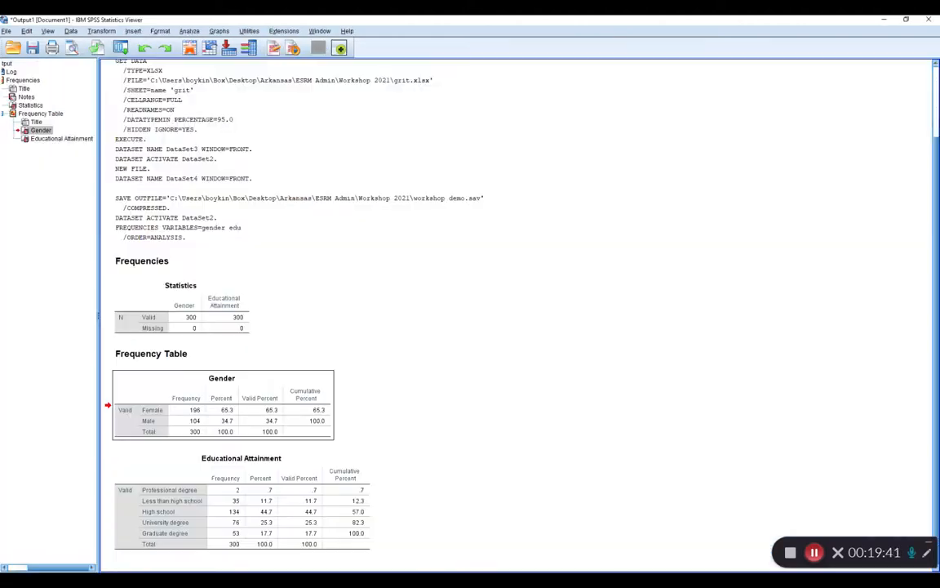
left_click(229, 498)
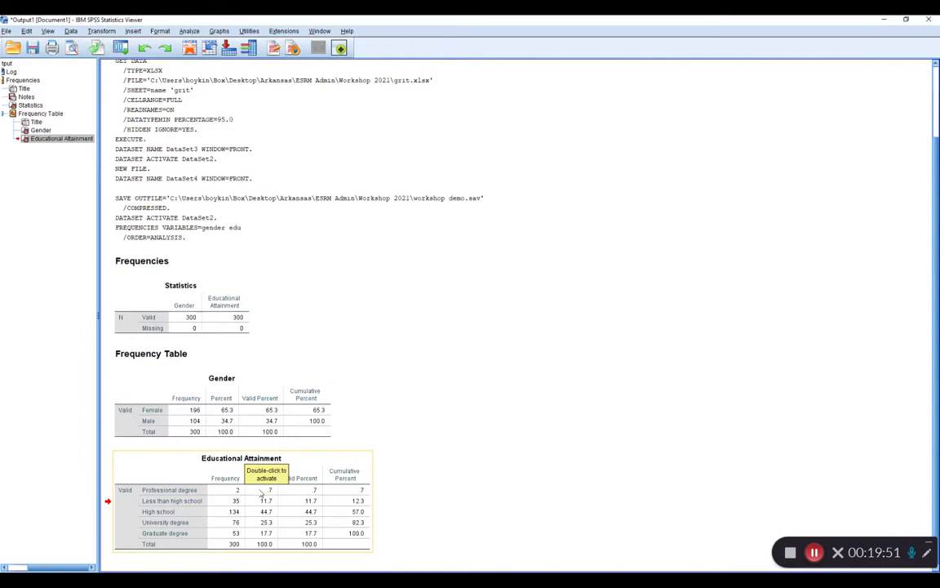
From the grit dataset, run a Crosstabs analysis with Gender as the row variable and Educational Attainment as the column variable.
left_click(189, 48)
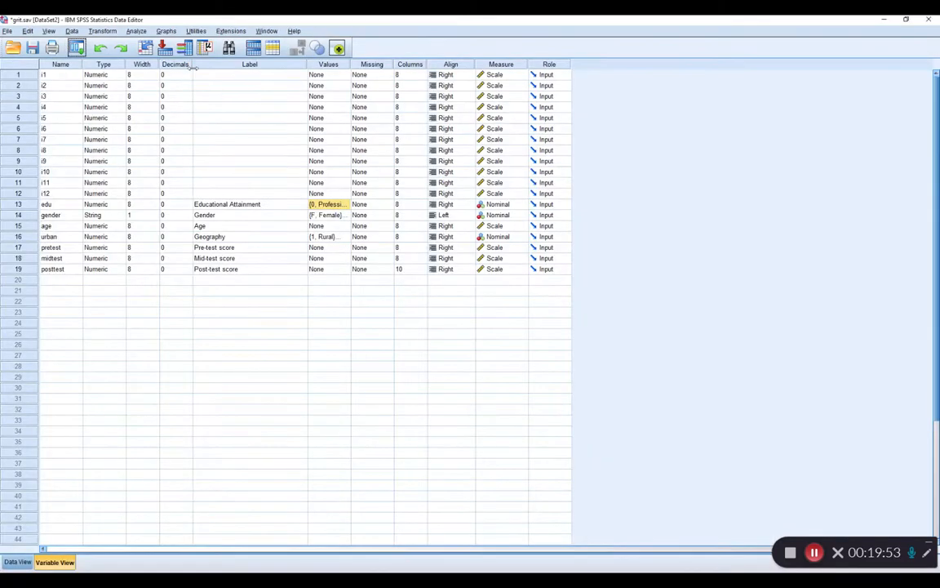
left_click(135, 33)
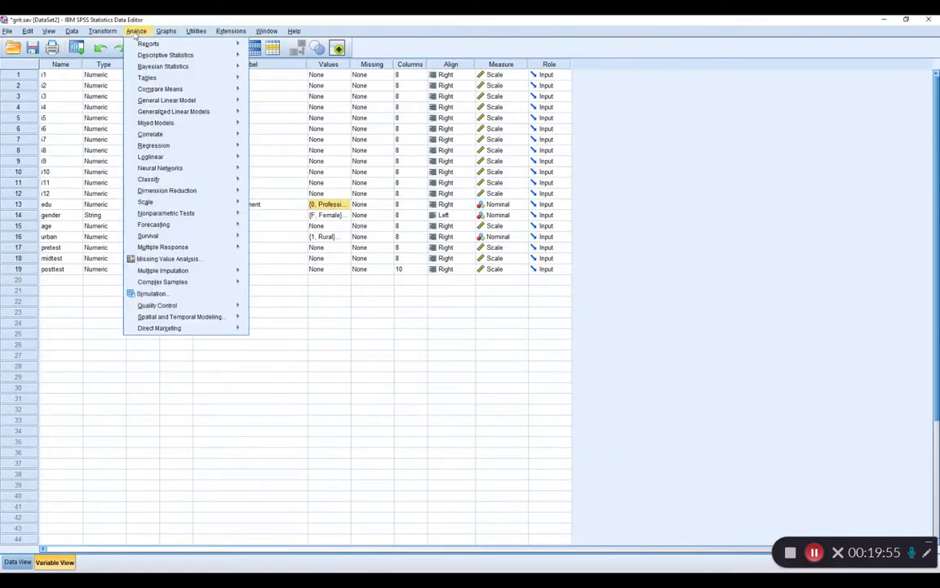
mouse_move(141, 57)
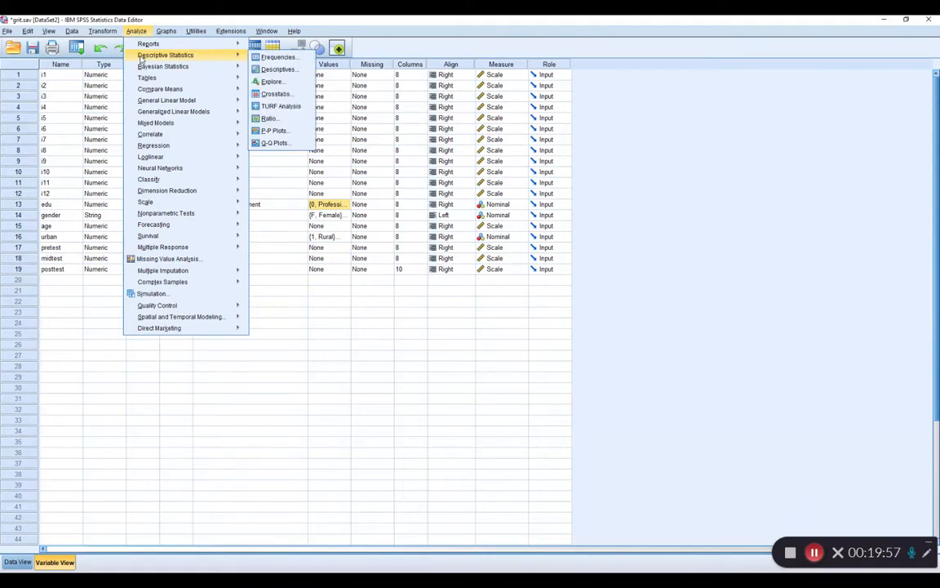
left_click(307, 99)
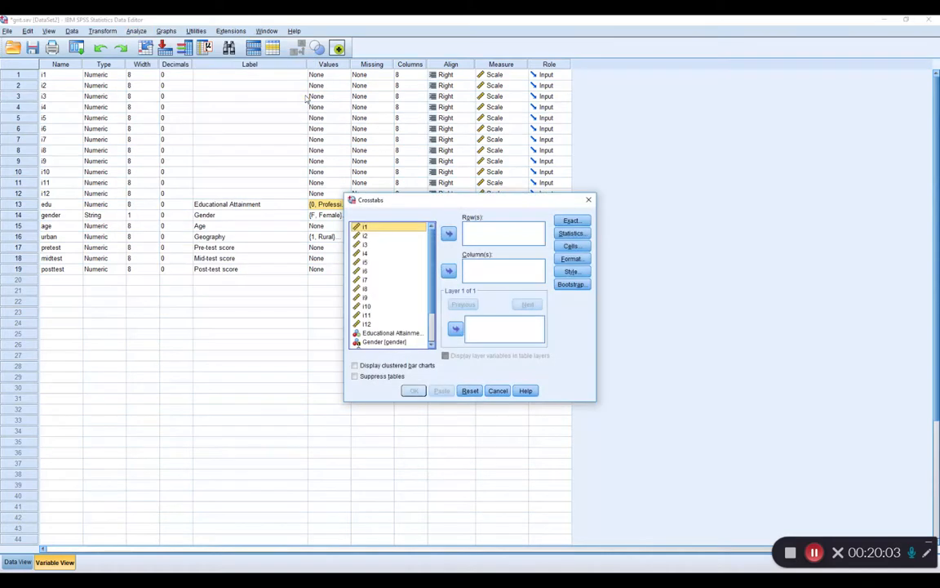
scroll(417, 302, "down", 2)
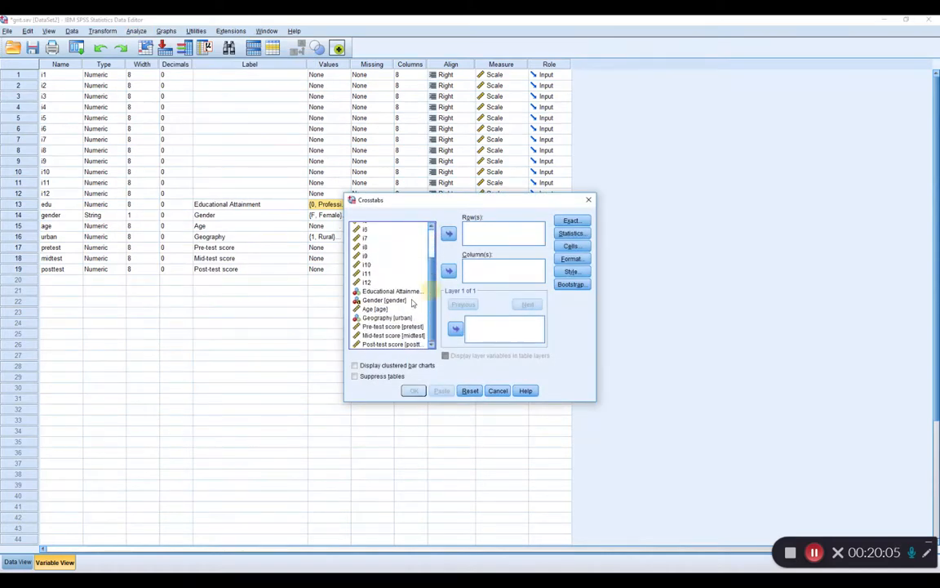
left_click(392, 300)
left_click(448, 233)
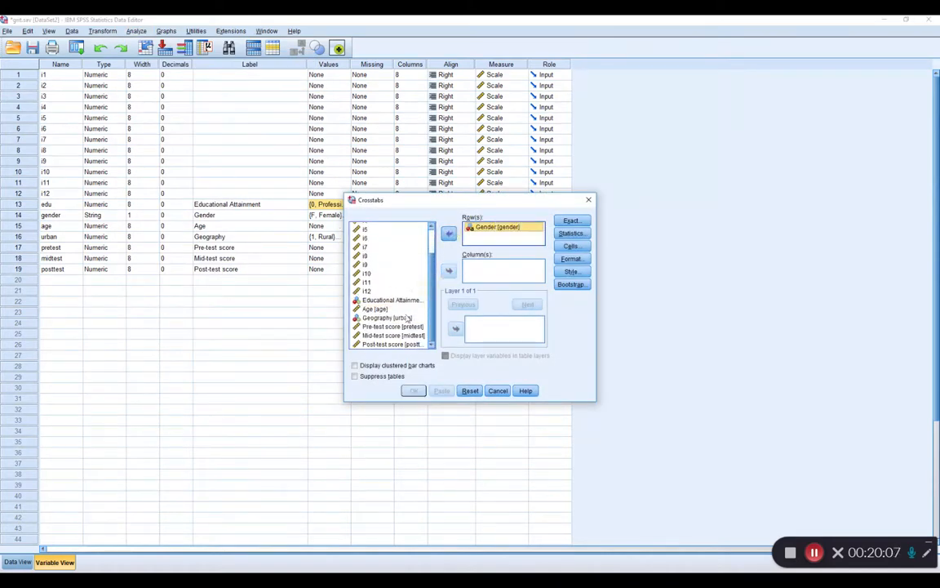
left_click(390, 300)
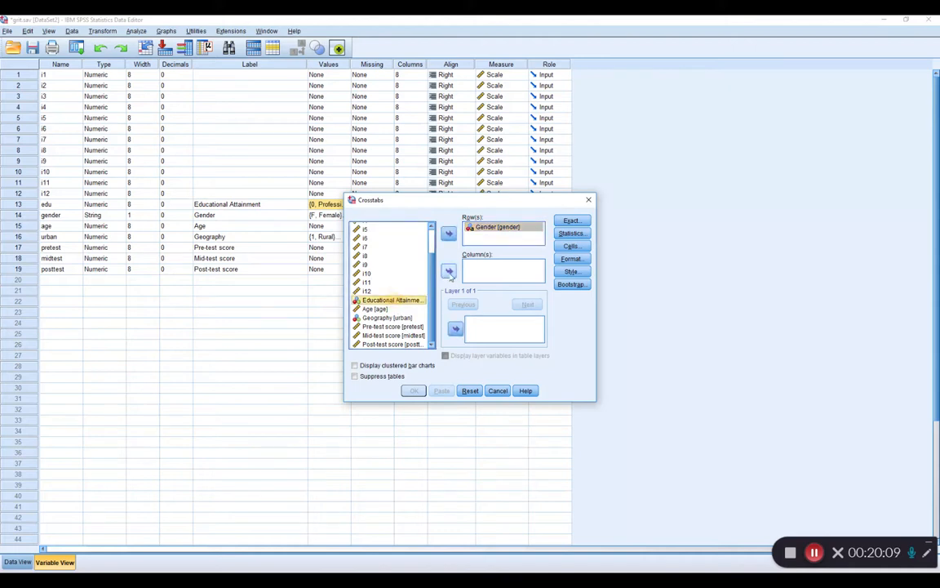
left_click(448, 270)
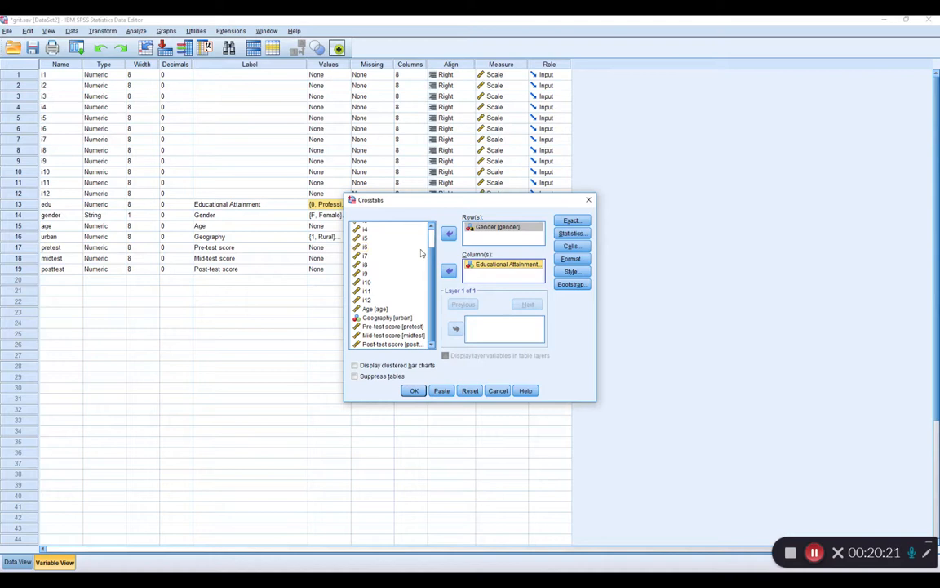
left_click(413, 390)
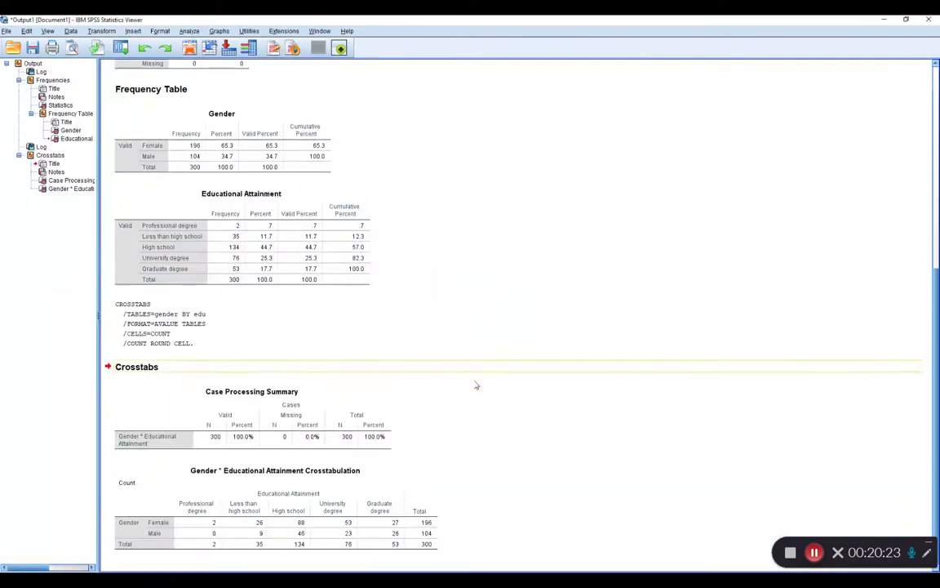
double_click(308, 515)
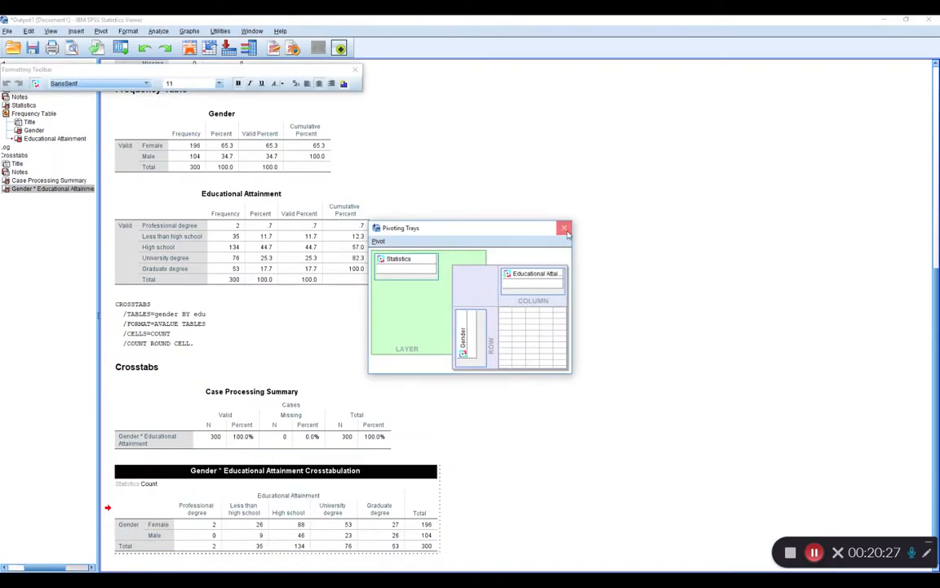
left_click(564, 229)
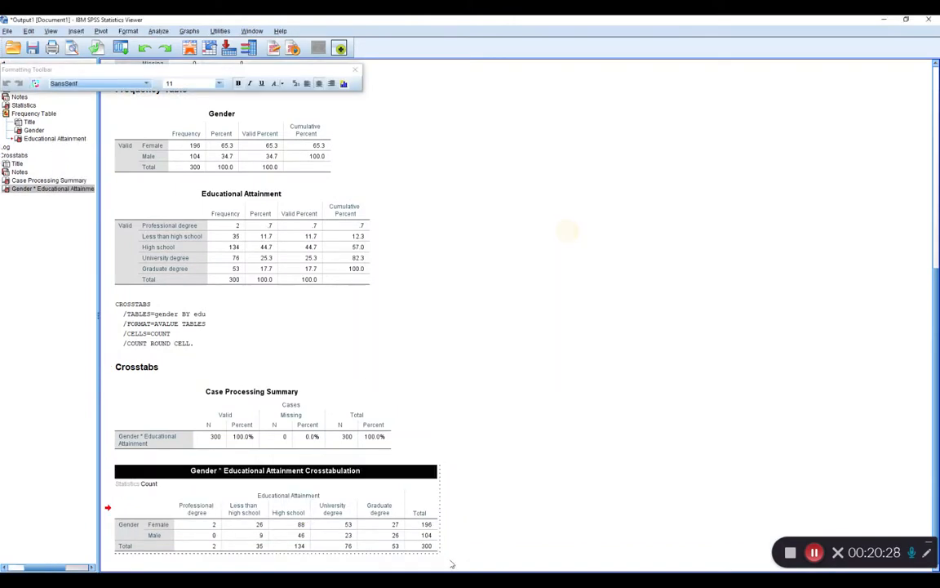
left_click(506, 523)
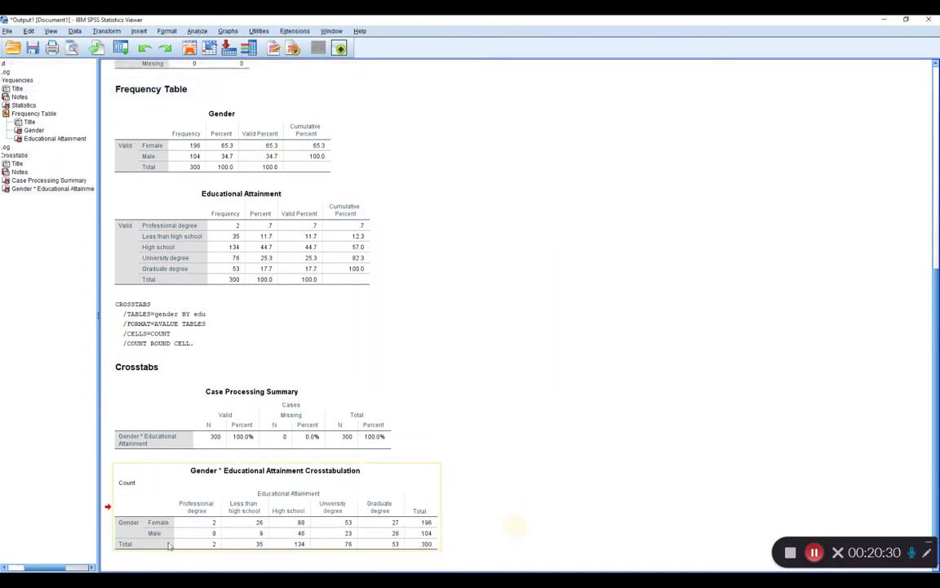
Compare the Female and Male counts in the Gender by Educational Attainment crosstabulation with the corresponding frequency tables.
left_click(926, 553)
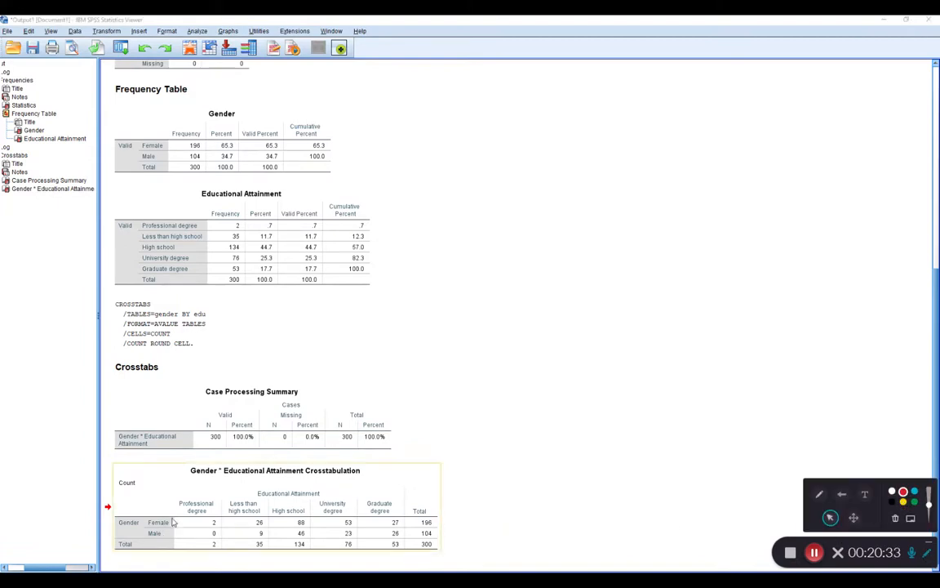
left_click(819, 494)
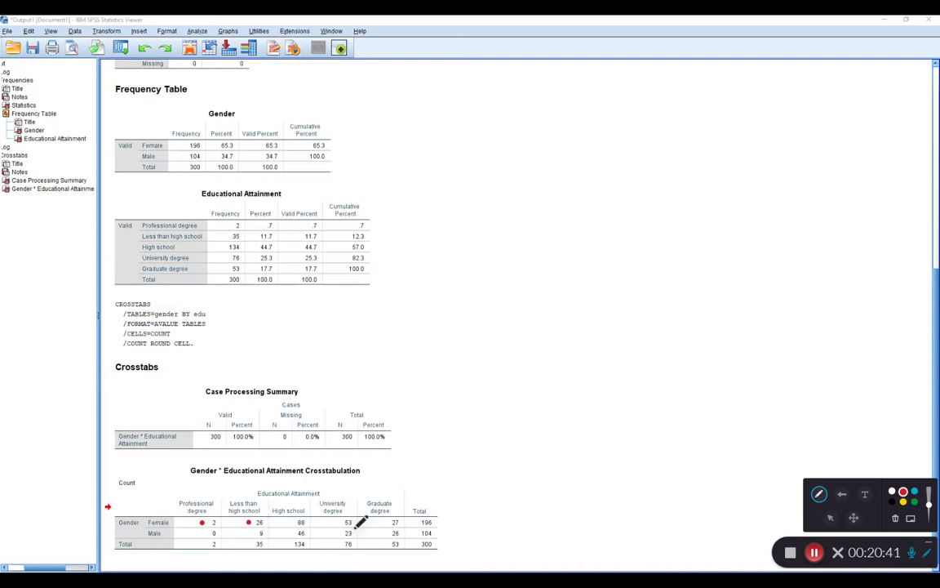
left_click(287, 522)
left_click(385, 523)
left_click(436, 521)
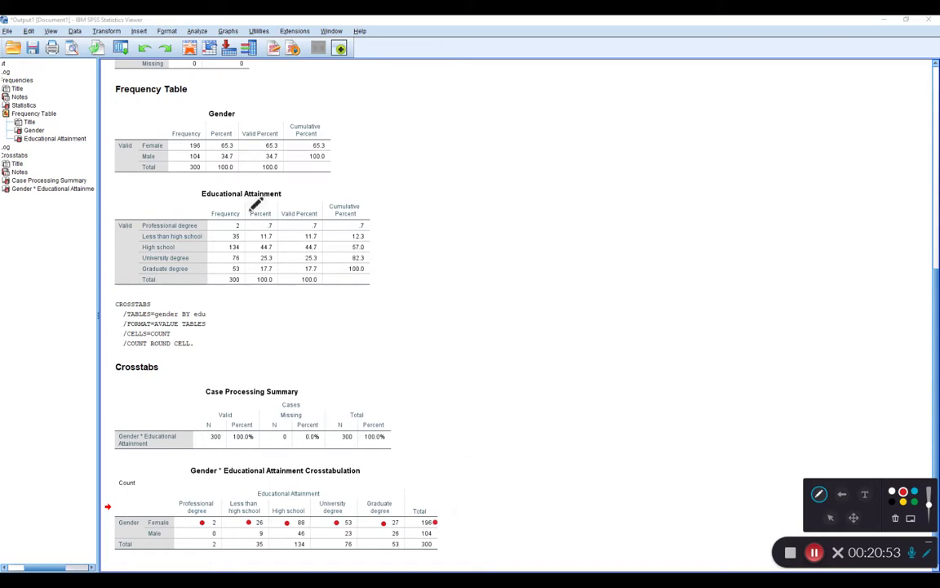
mouse_move(201, 140)
left_mouse_down()
mouse_move(186, 149)
mouse_move(202, 142)
left_mouse_up()
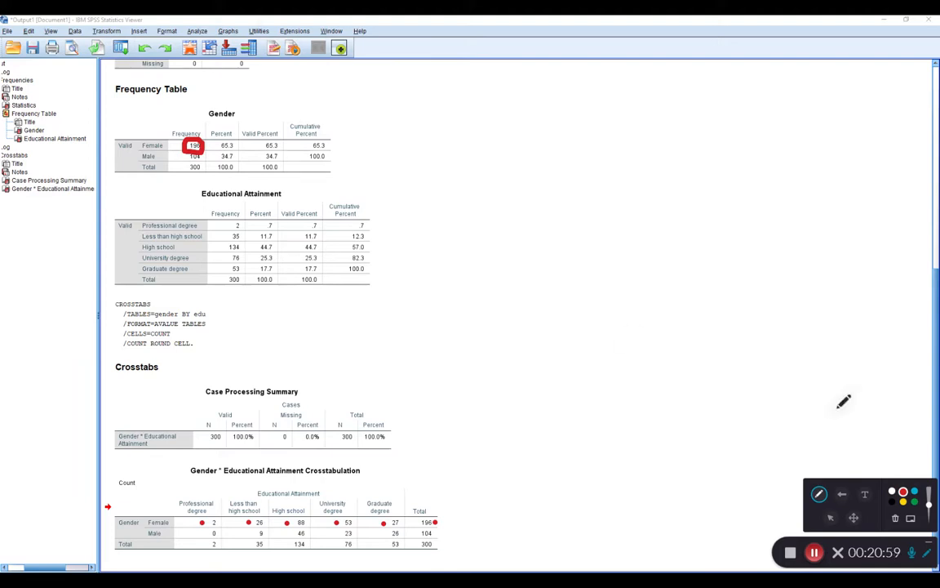
left_click(914, 501)
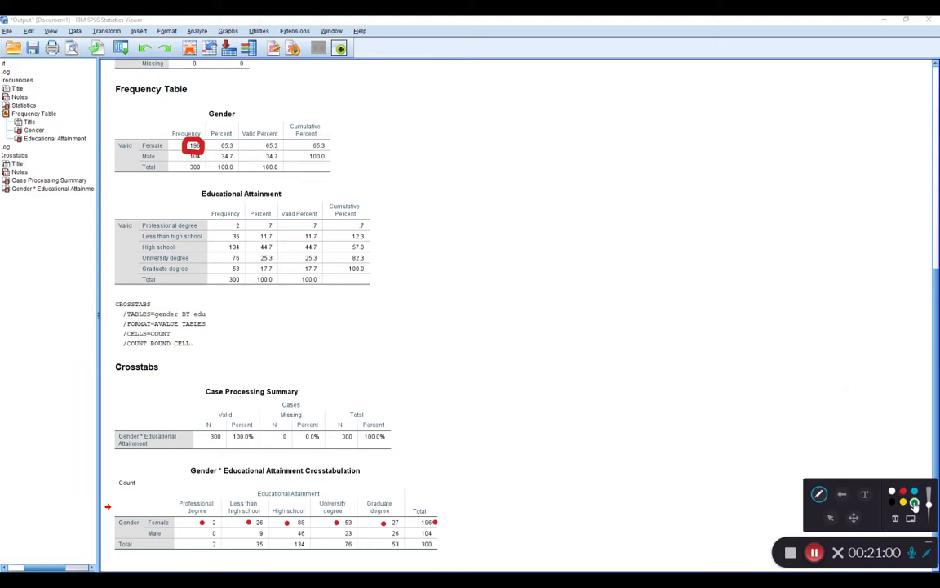
left_click(196, 535)
left_click(251, 533)
left_click(285, 534)
left_click(384, 533)
left_click(436, 533)
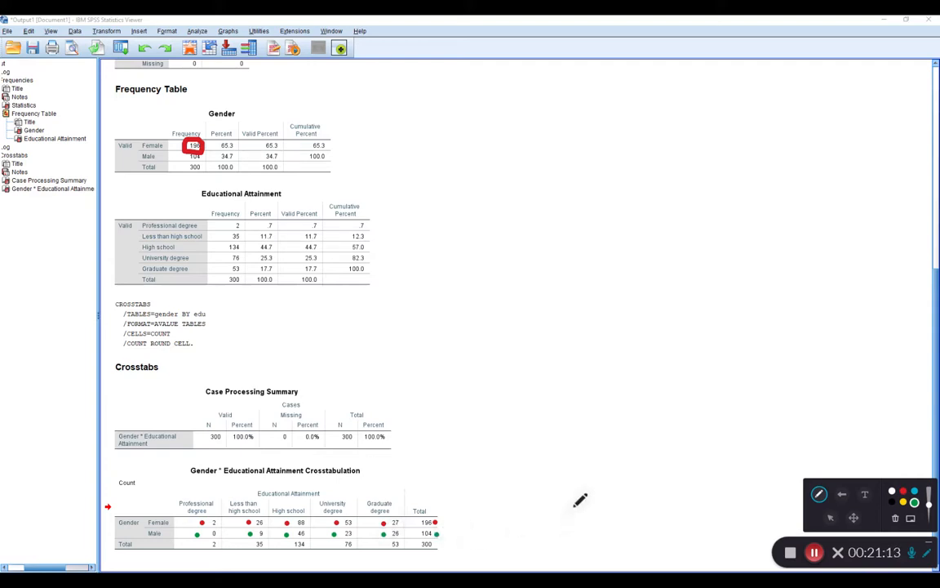
left_click(199, 151)
mouse_move(193, 144)
left_mouse_down()
mouse_move(186, 155)
mouse_move(195, 148)
left_mouse_up()
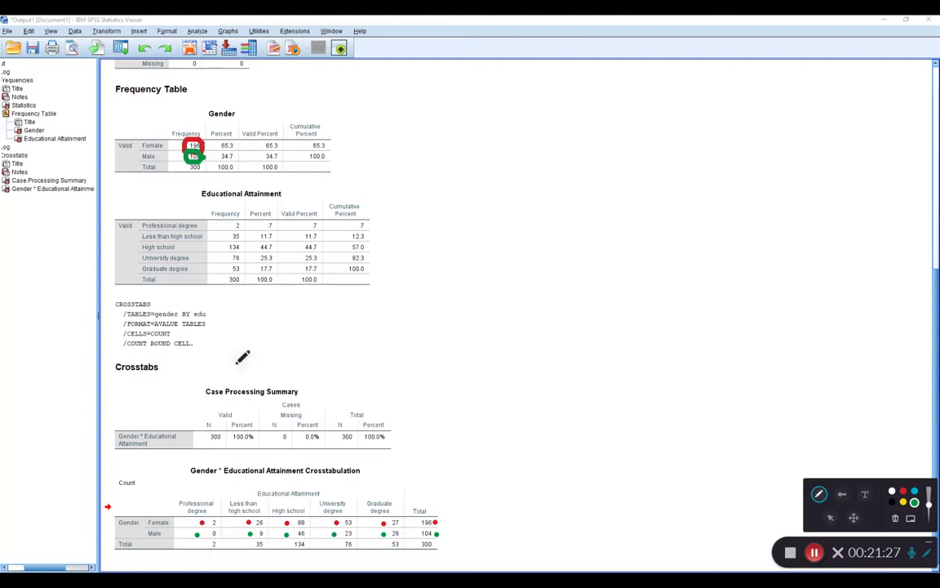
left_click(229, 225)
left_click(205, 544)
left_click(897, 518)
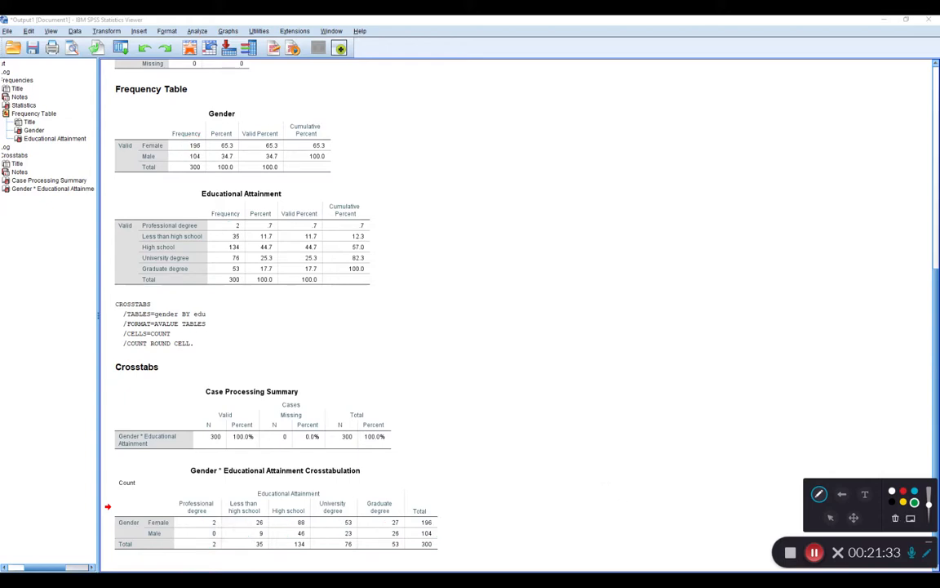
left_click(926, 555)
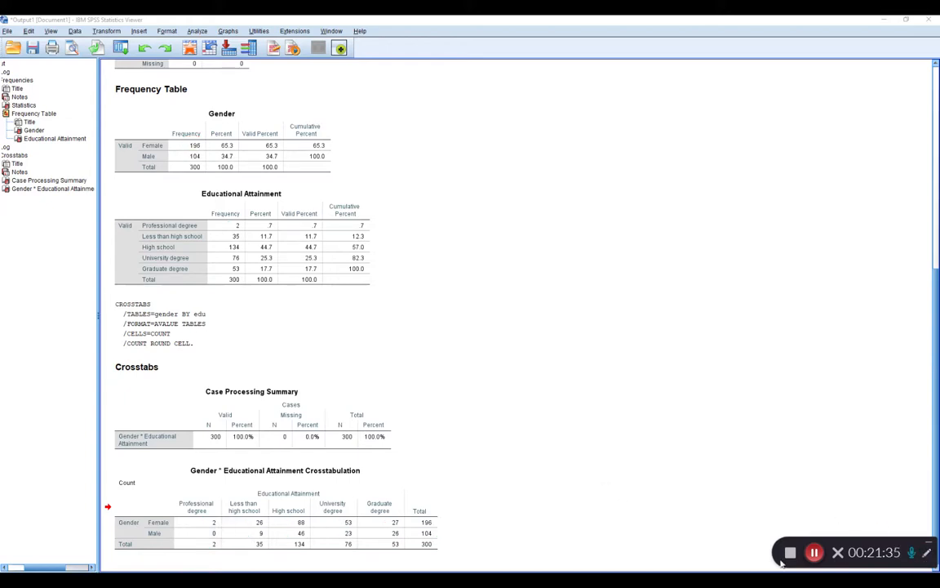
From the grit dataset, run Frequencies for Gender and Educational Attainment with pie charts that use frequencies as chart values.
left_click(399, 580)
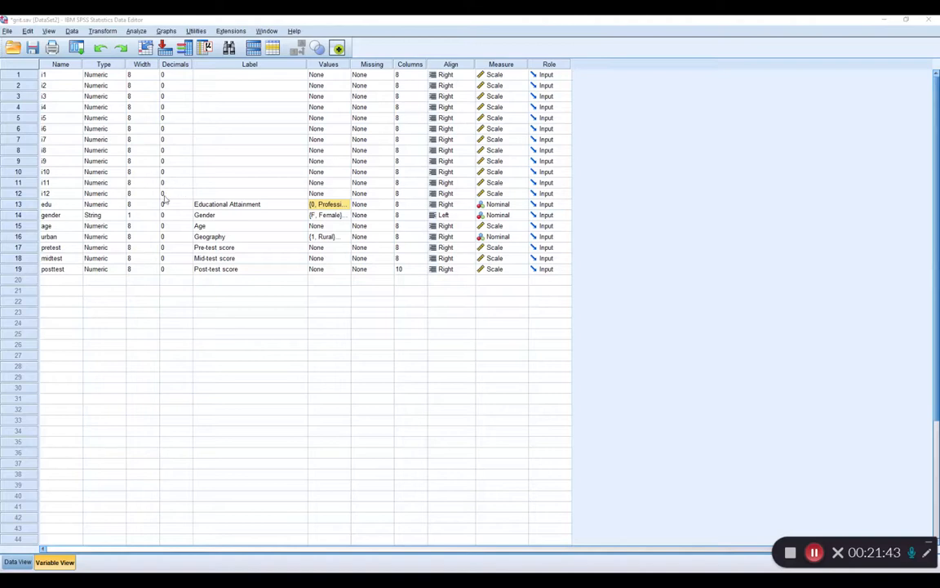
left_click(137, 31)
mouse_move(142, 55)
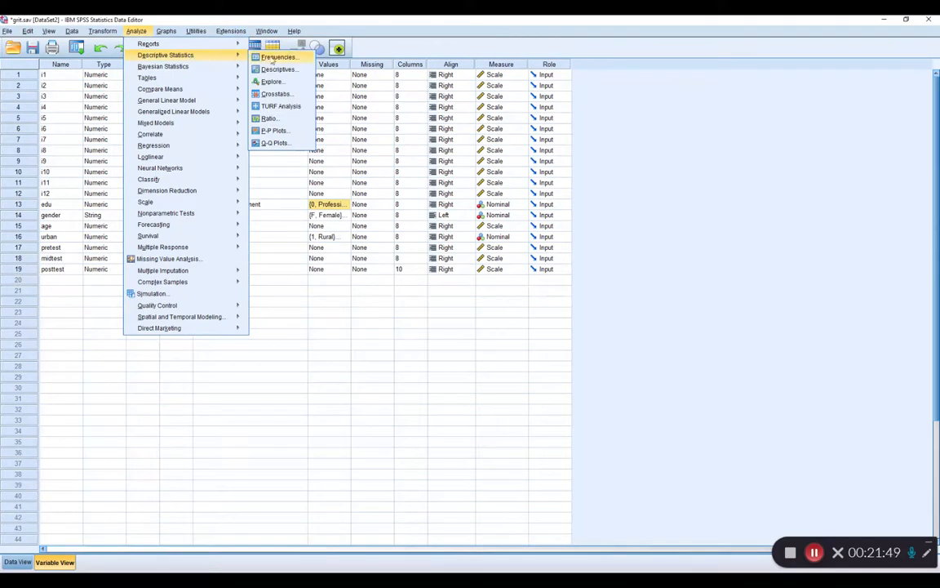
left_click(276, 57)
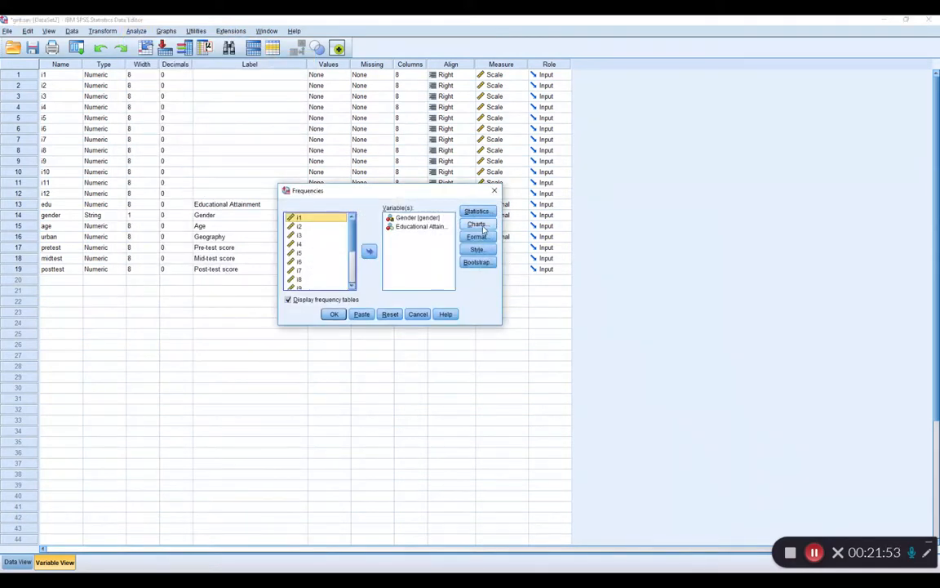
left_click(477, 224)
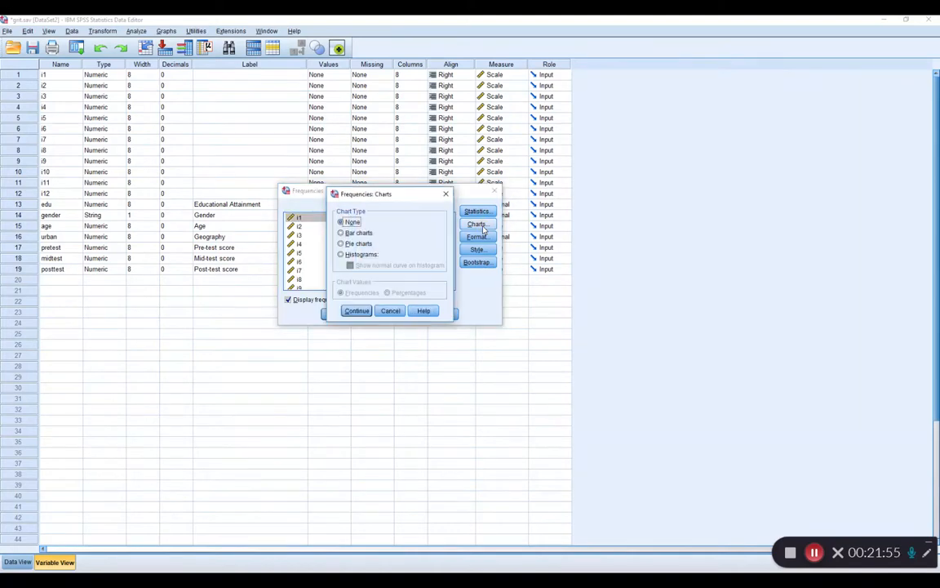
left_click(359, 244)
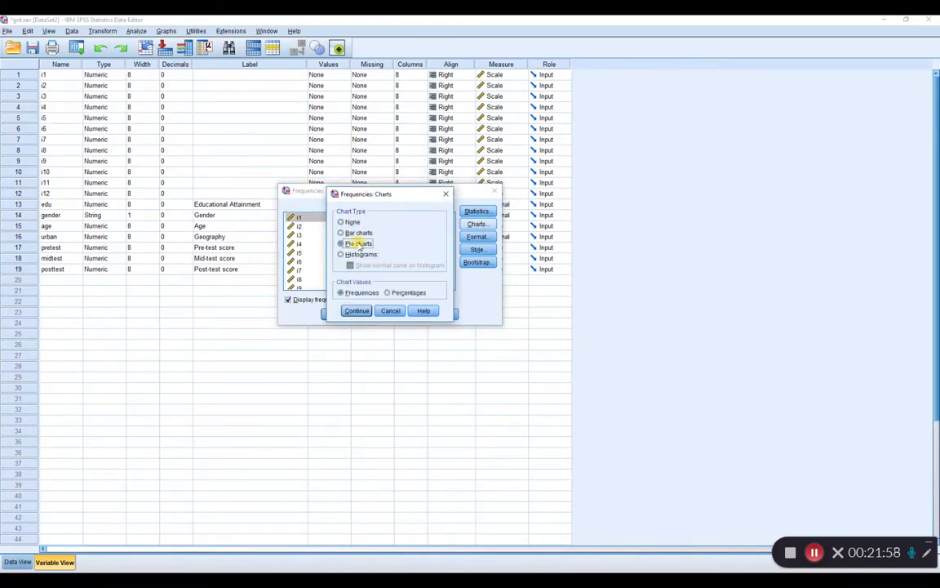
left_click(359, 312)
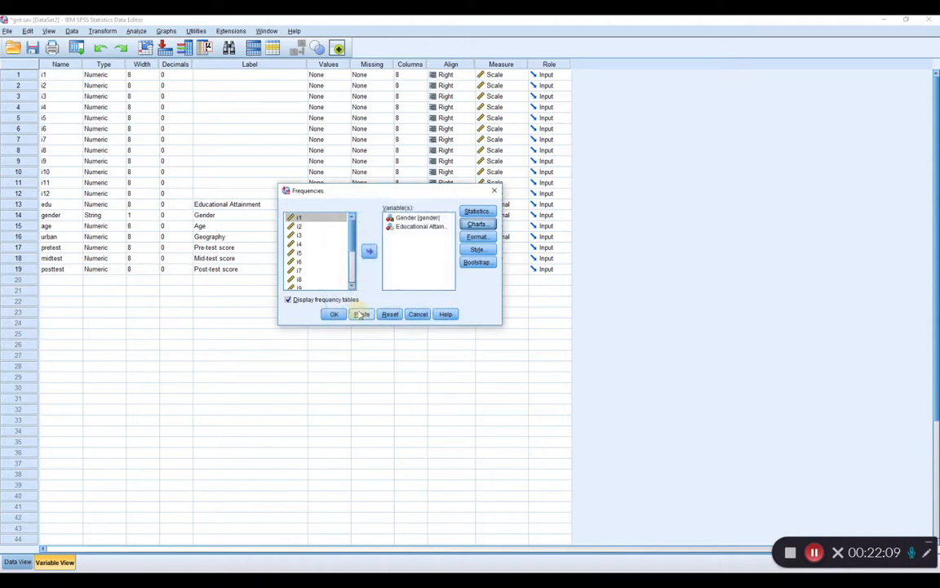
left_click(336, 316)
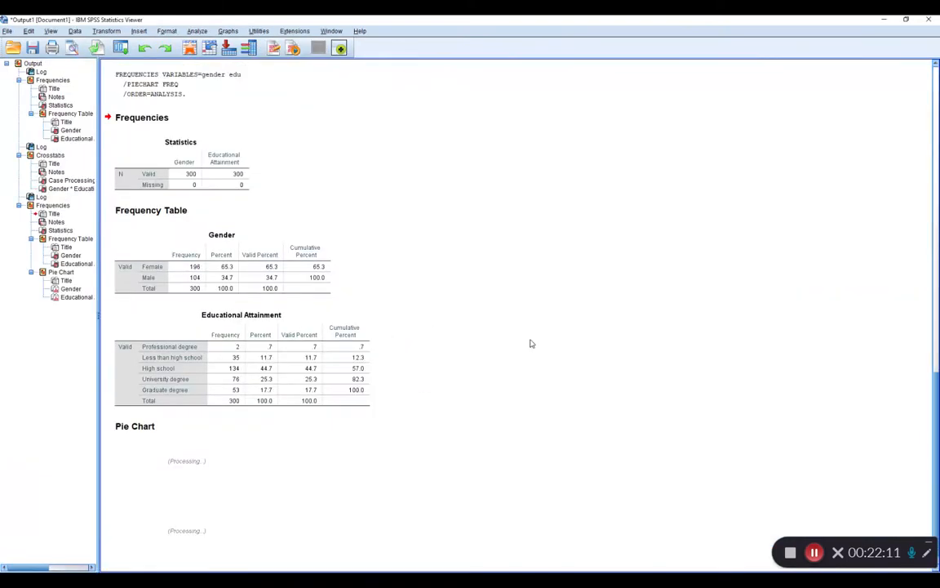
Examine the new frequency tables and the pie charts for Gender and Educational Attainment in the output.
scroll(530, 343, "up", 1)
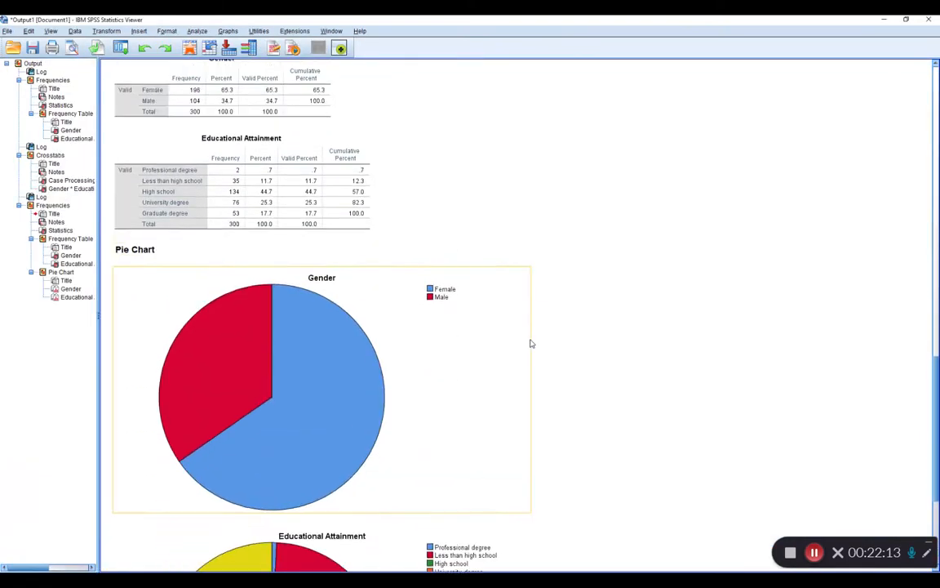
left_click(256, 100)
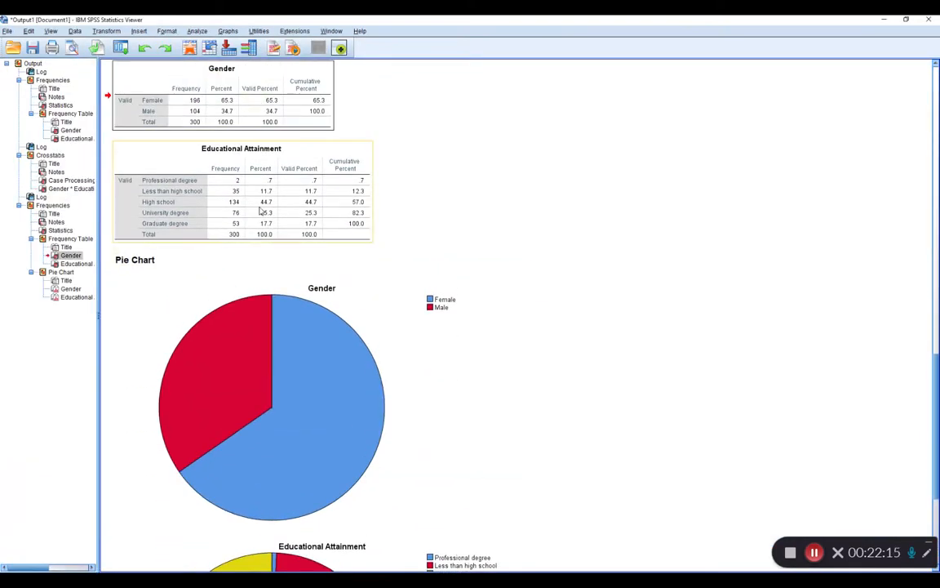
left_click(262, 212)
scroll(642, 261, "down", 2)
left_click(385, 276)
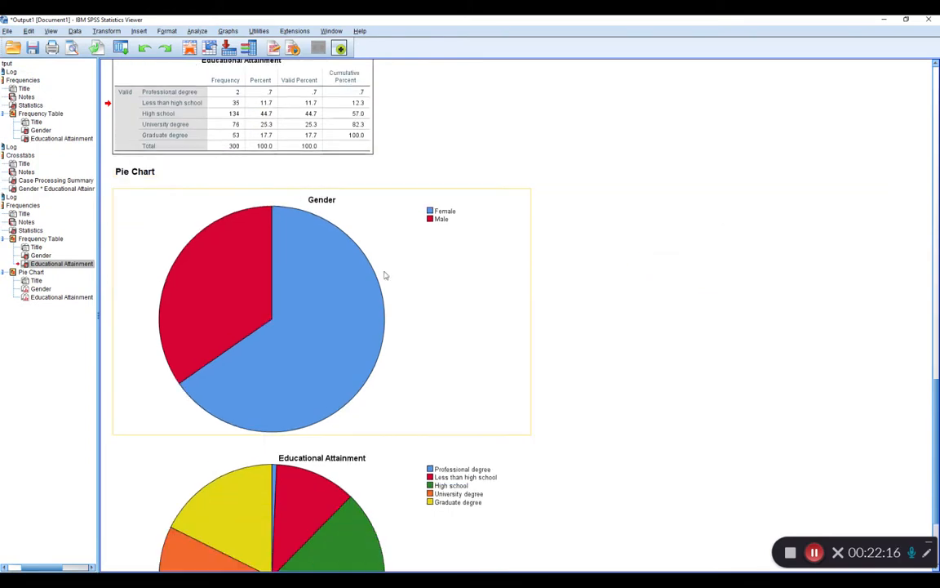
left_click(303, 281)
scroll(653, 293, "down", 3)
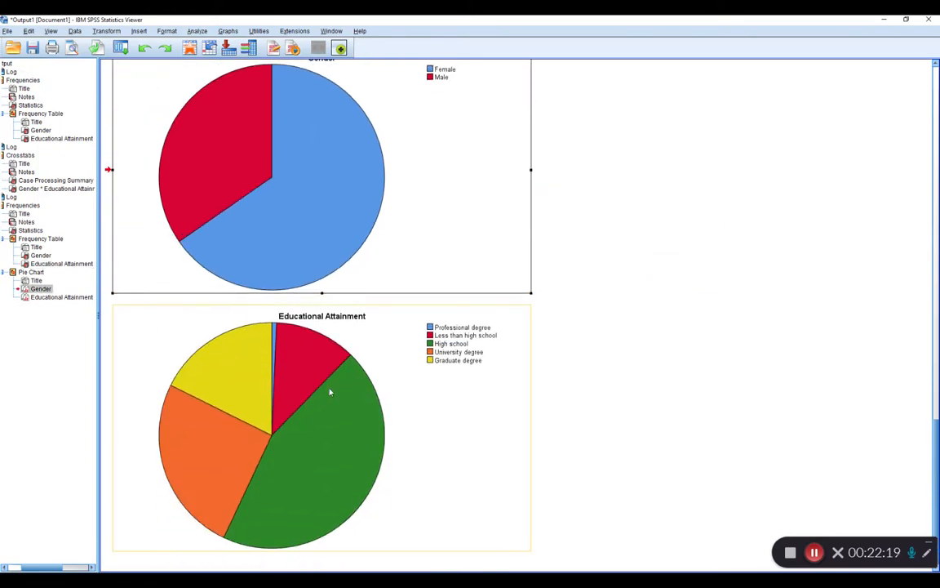
left_click(331, 392)
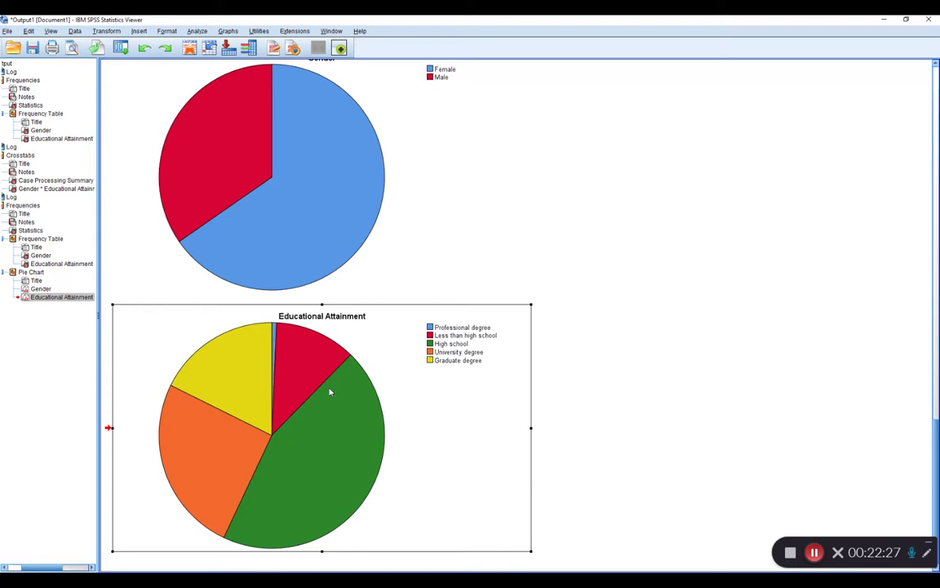
Open the Educational Attainment pie chart for editing and fill the Graduate degree slice with black (0, 0, 0).
double_click(331, 392)
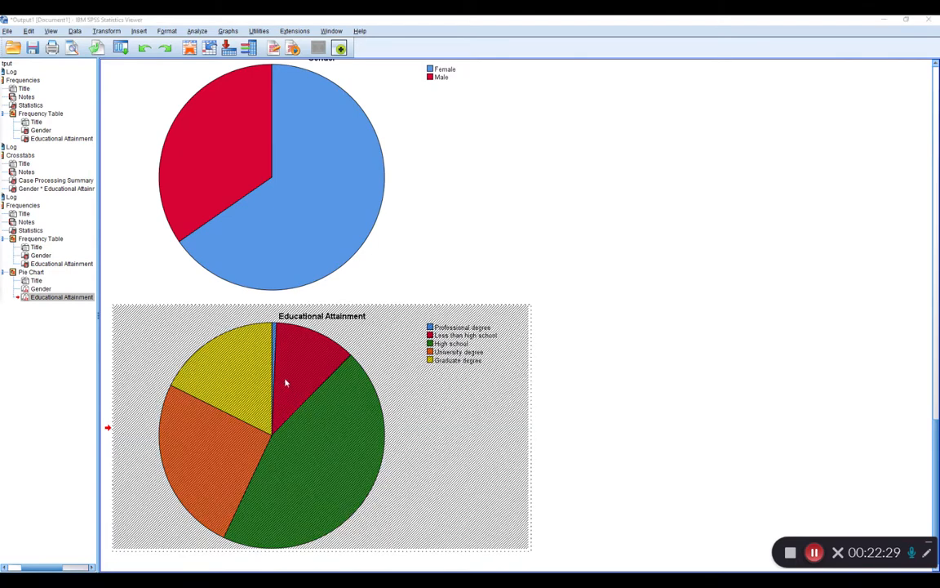
left_click_drag(252, 214, 585, 169)
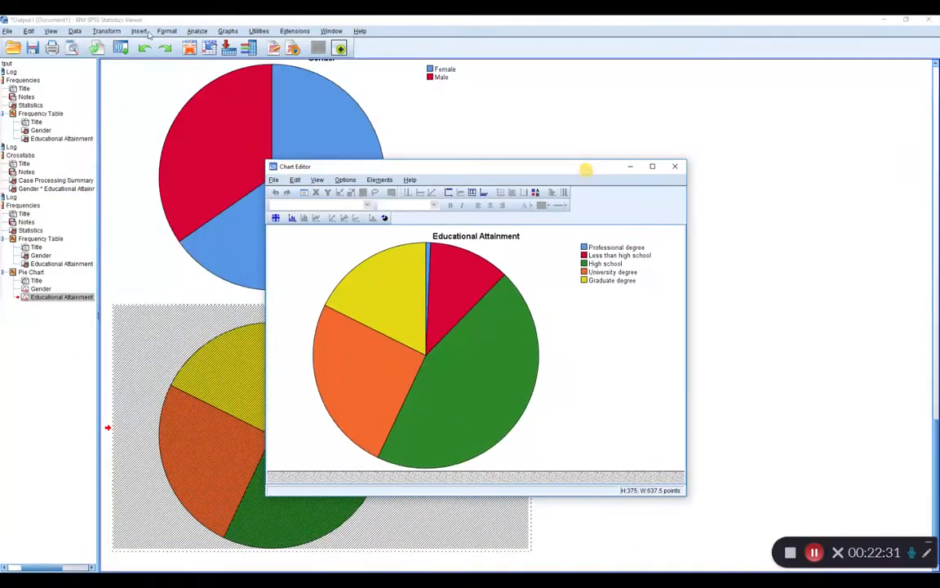
mouse_move(0, 107)
left_mouse_down()
mouse_move(177, 136)
mouse_move(176, 107)
left_mouse_up()
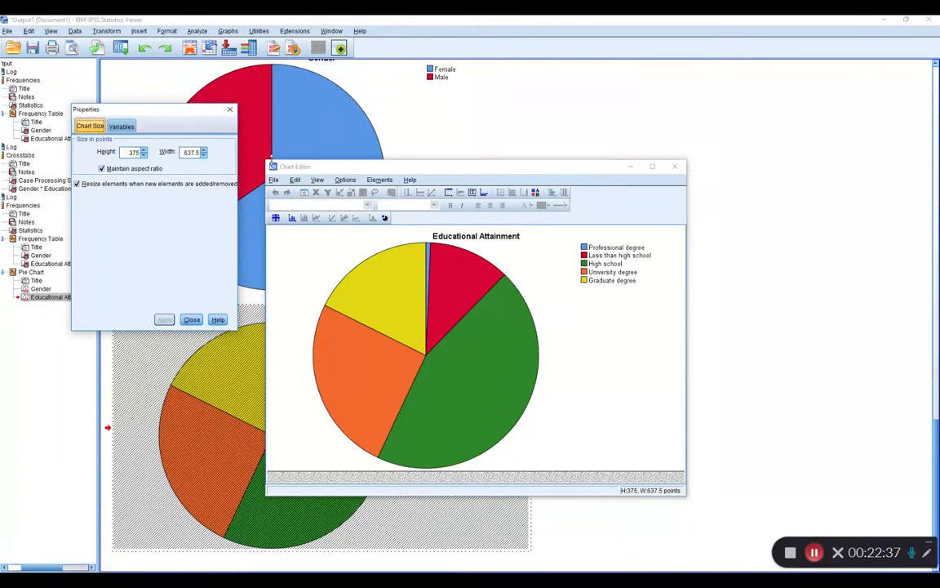
left_click(394, 304)
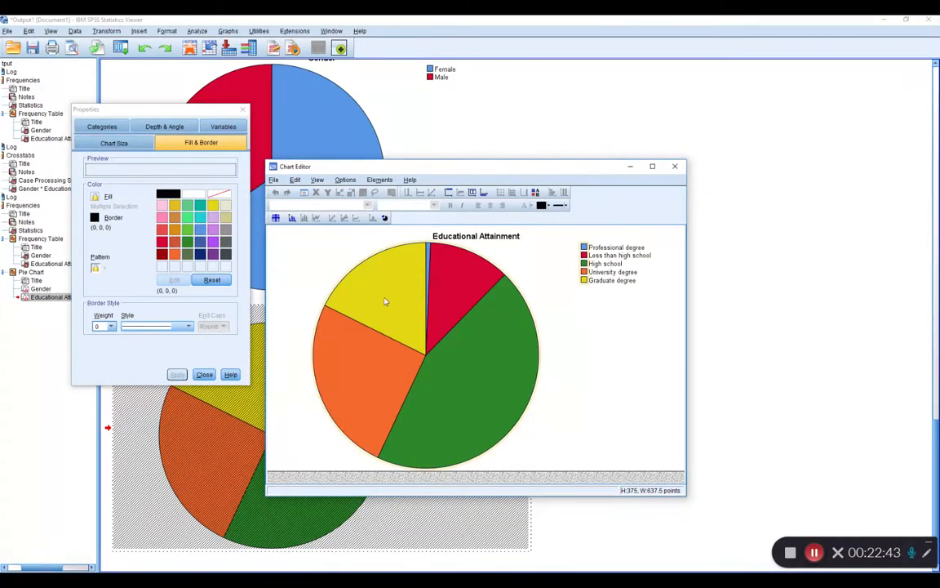
left_click(349, 272)
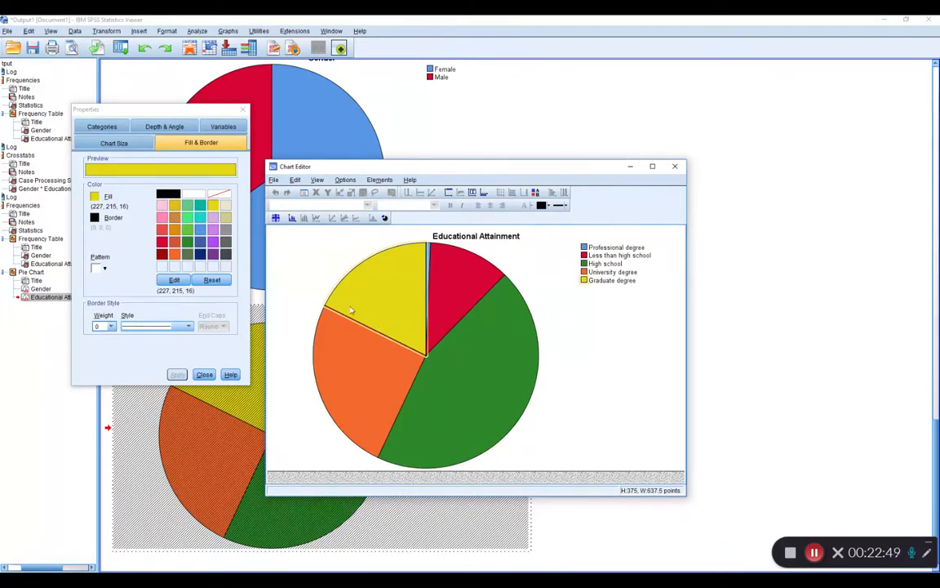
left_click(170, 195)
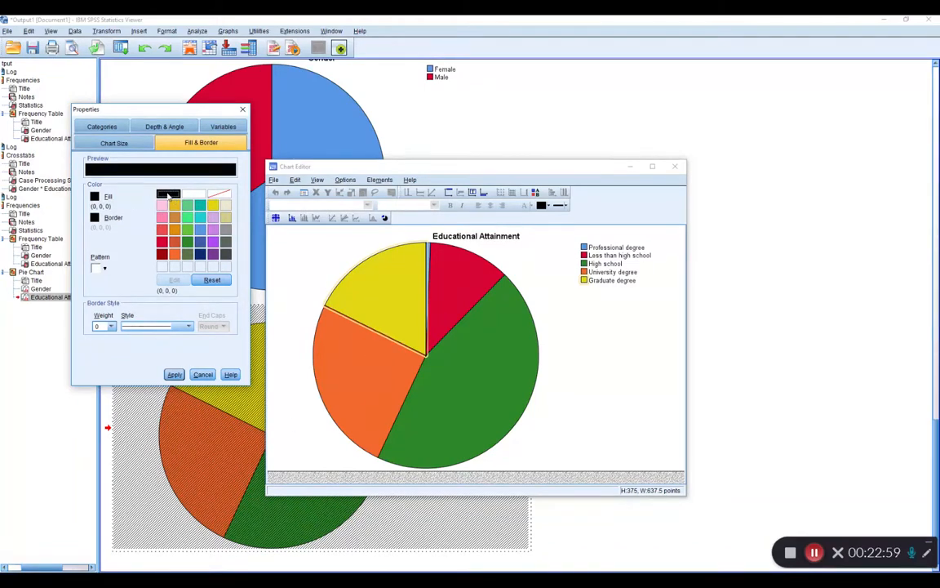
left_click(174, 375)
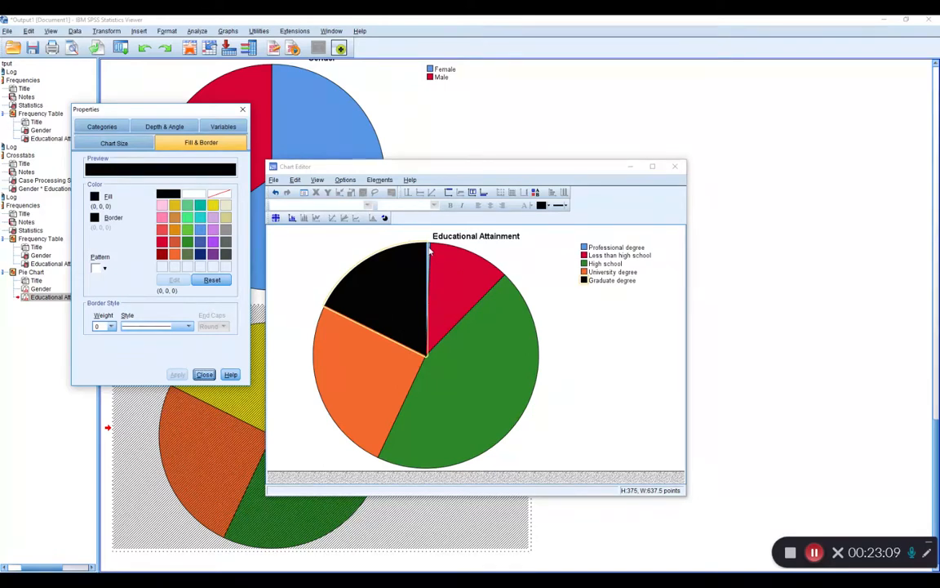
Apply a fine grey fill pattern to the Graduate degree slice and apply its border color settings.
left_click(104, 268)
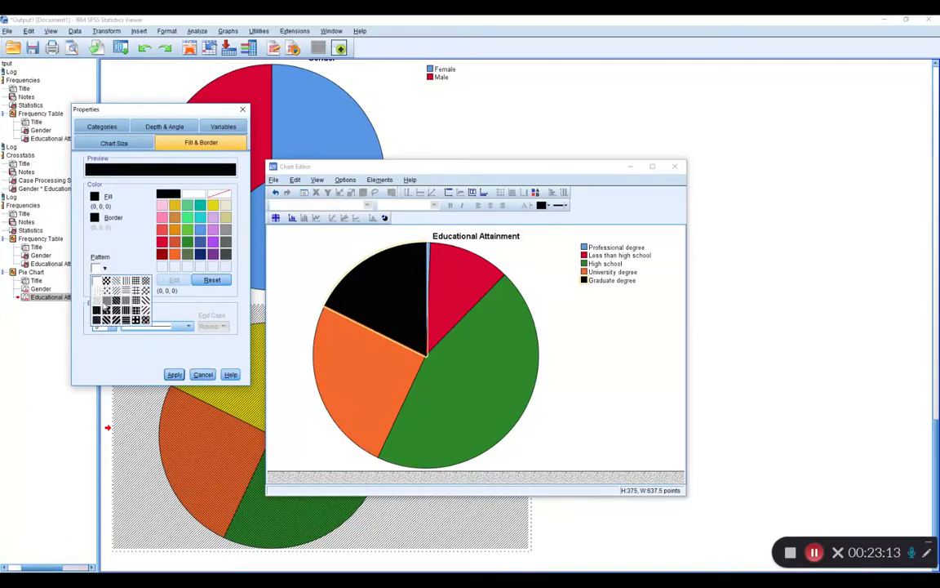
left_click(106, 311)
left_click(176, 374)
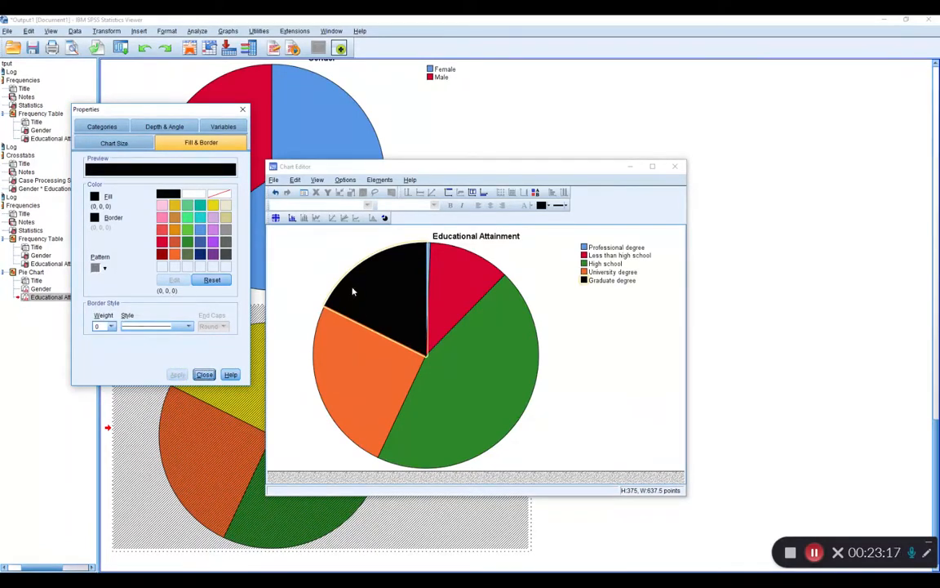
left_click(94, 217)
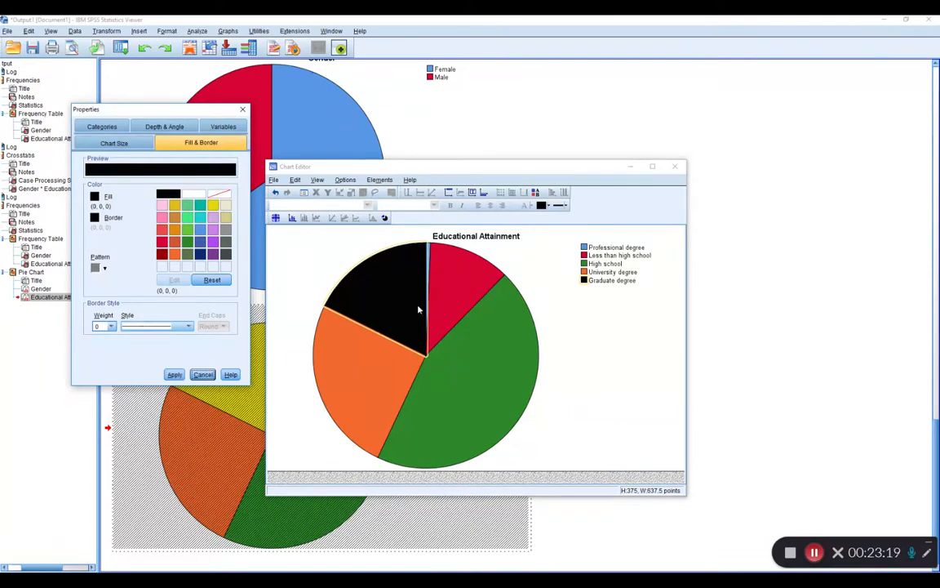
left_click(174, 374)
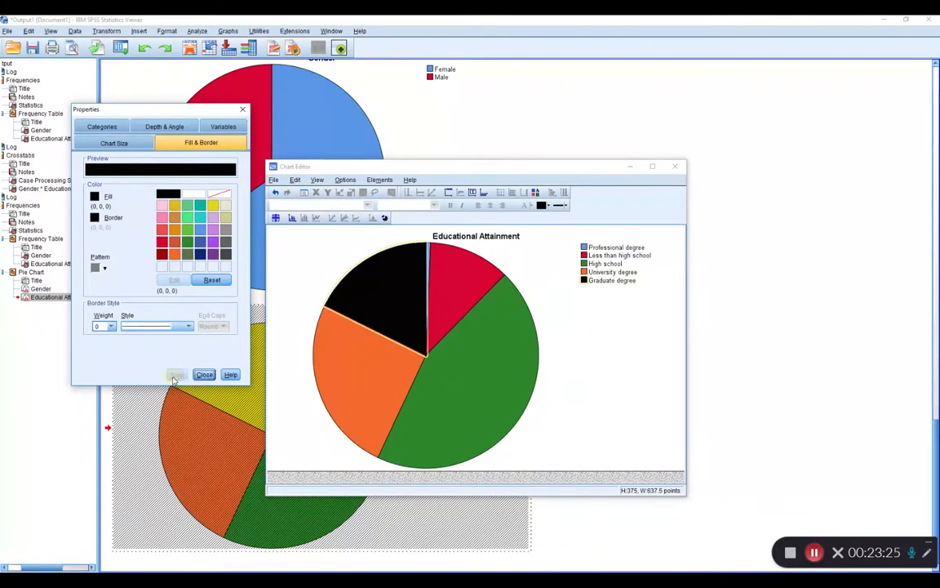
Close the slice properties and finish editing the Educational Attainment pie chart.
left_click(205, 374)
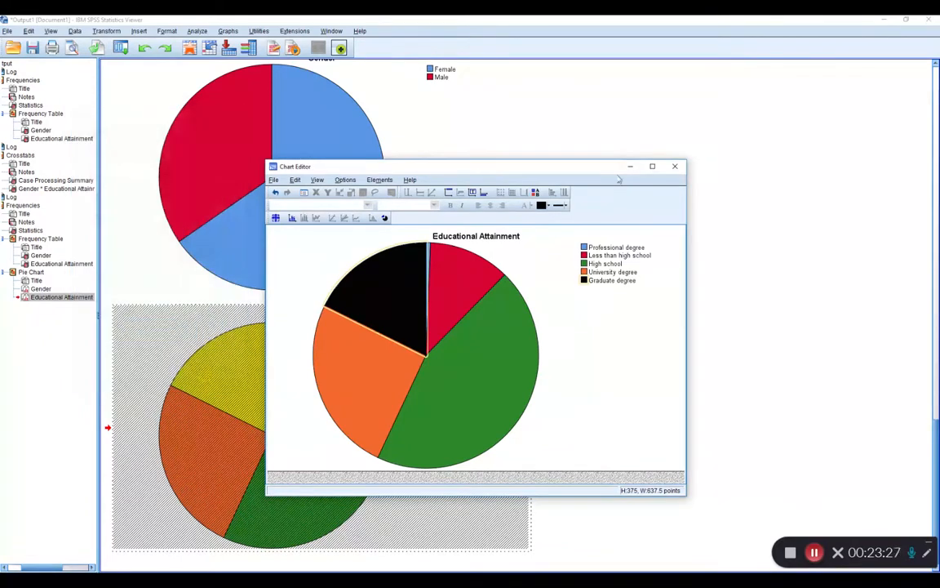
left_click(674, 165)
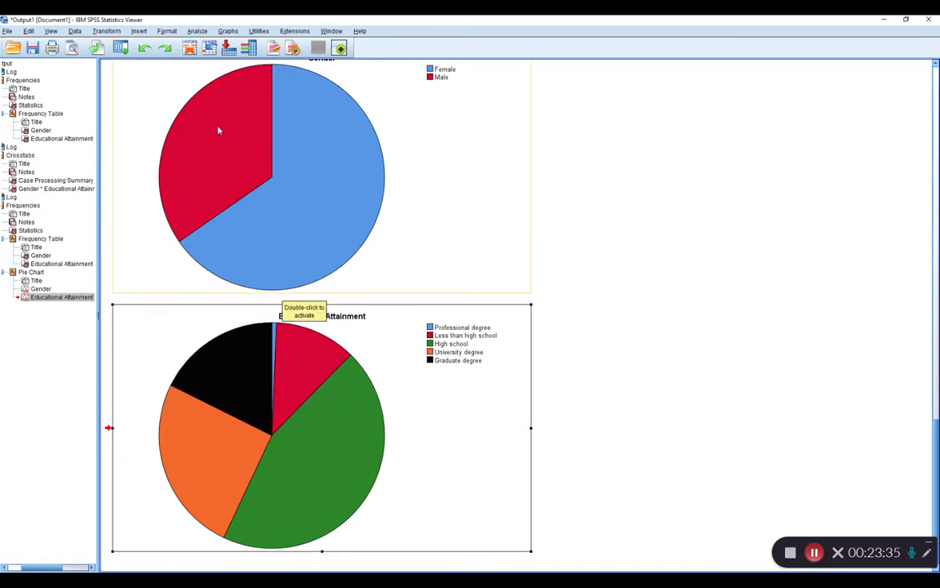
Rerun Frequencies for Gender and Educational Attainment with pie charts that use percentages as chart values.
left_click(198, 31)
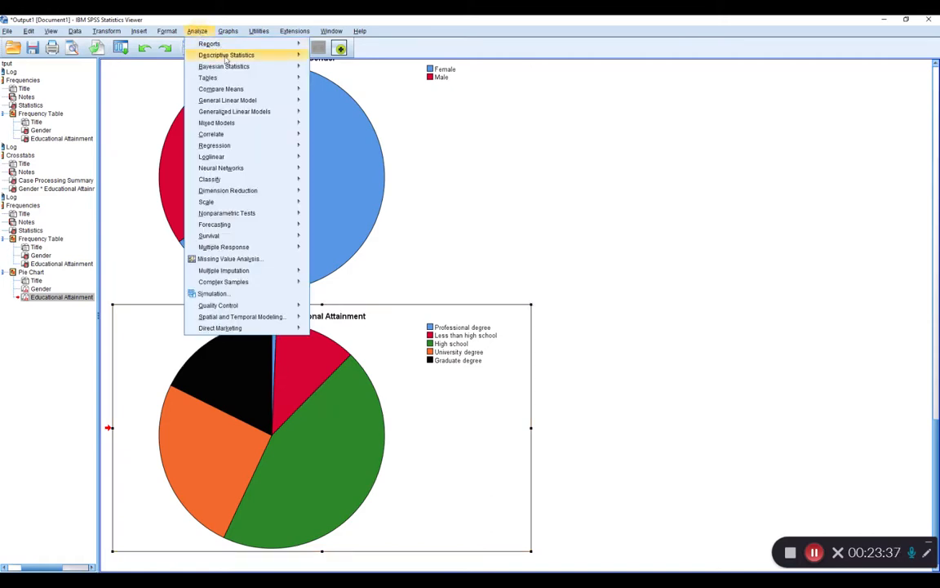
mouse_move(204, 54)
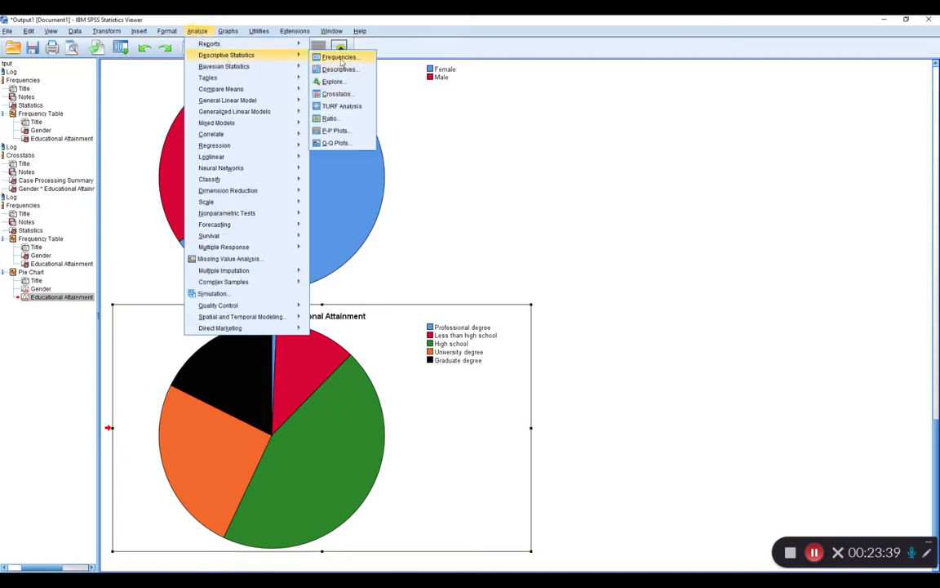
left_click(336, 56)
left_click(478, 224)
left_click(390, 292)
left_click(357, 310)
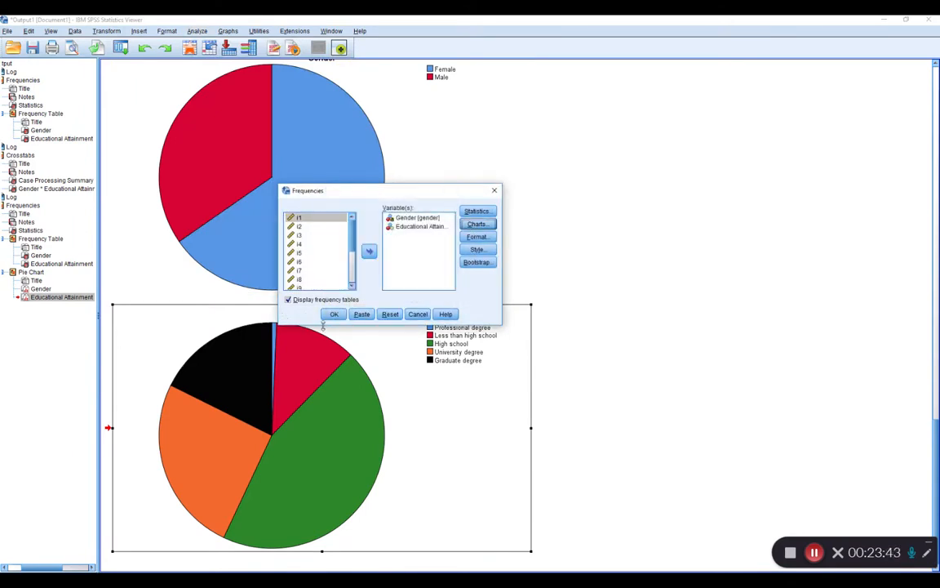
left_click(478, 250)
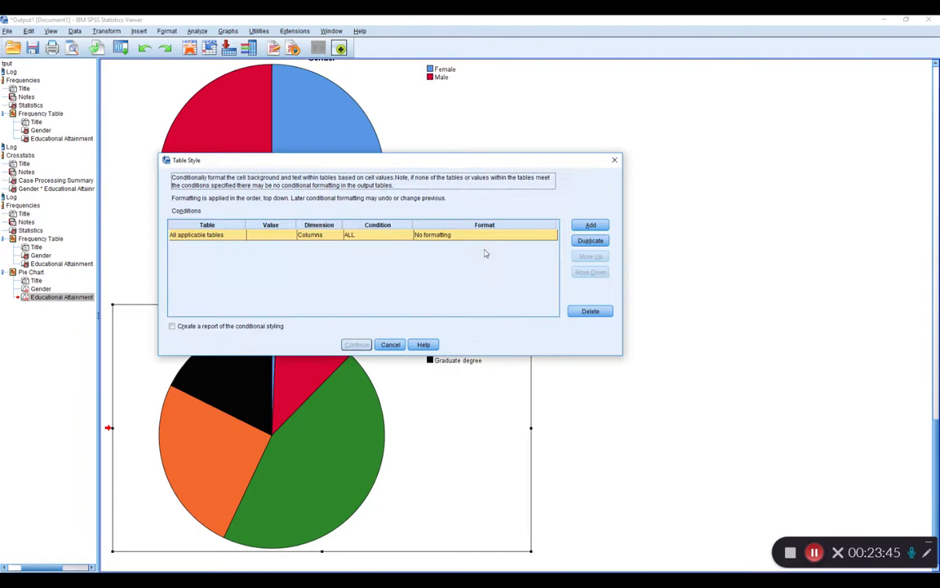
left_click(390, 344)
left_click(334, 315)
scroll(544, 351, "down", 3)
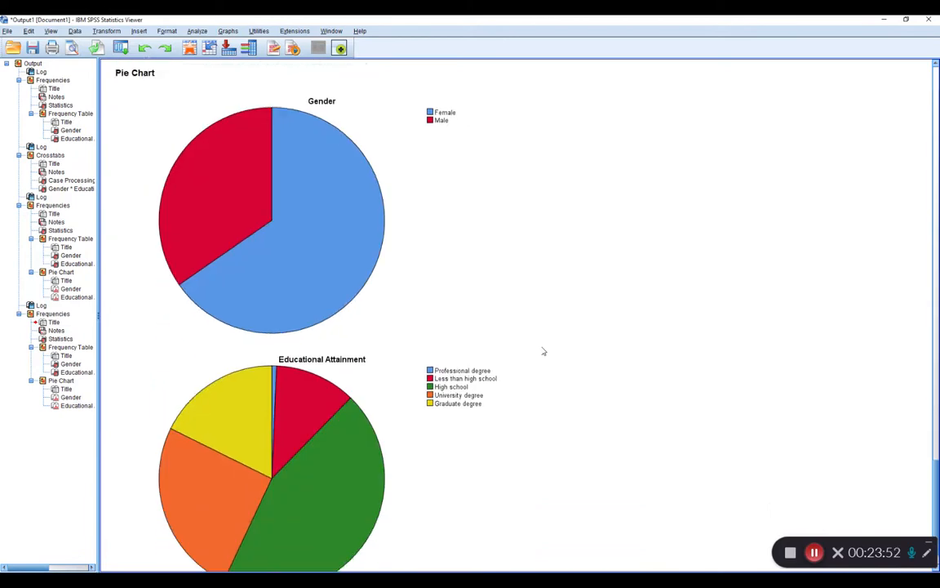
Open the new Gender pie chart for editing and add percentage data labels to the Male and Female slices.
left_click(319, 231)
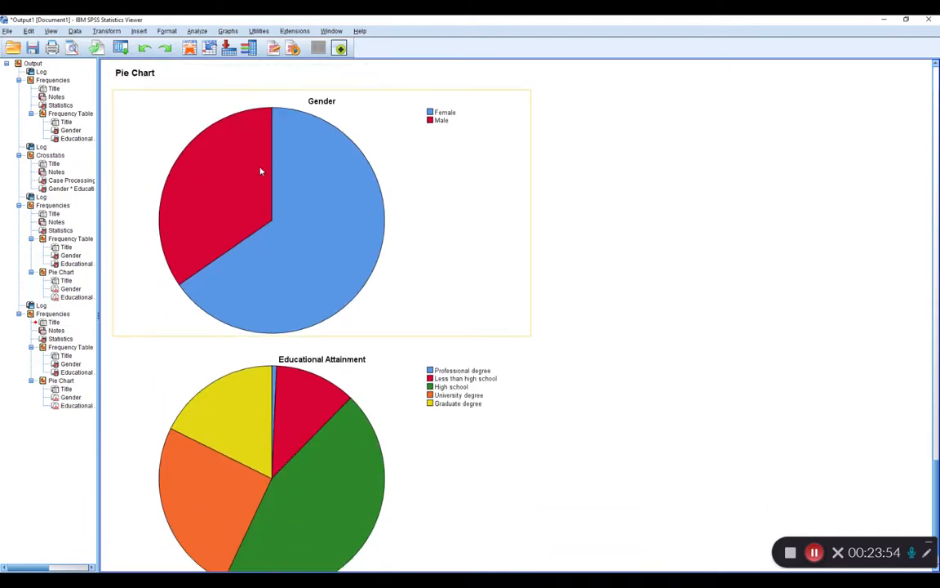
double_click(286, 238)
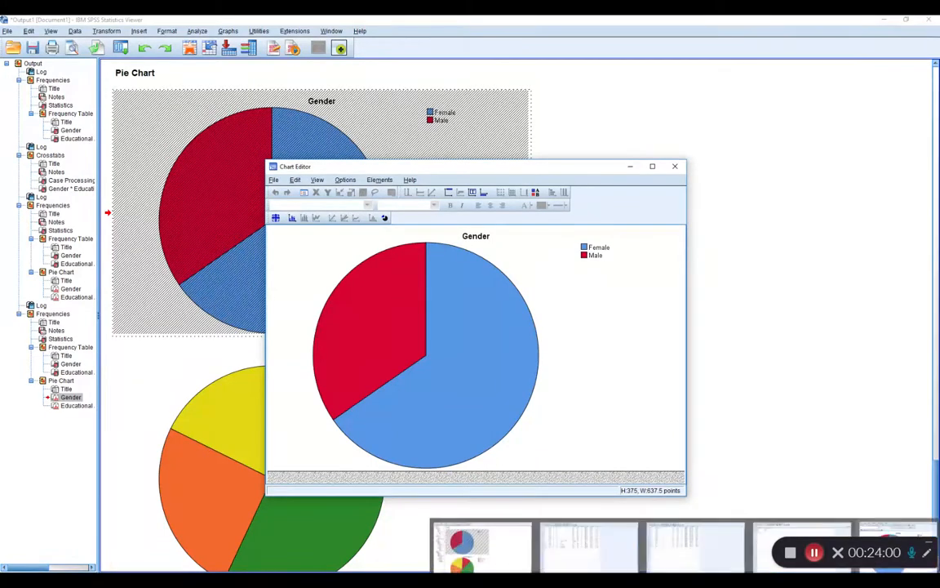
left_click(382, 326)
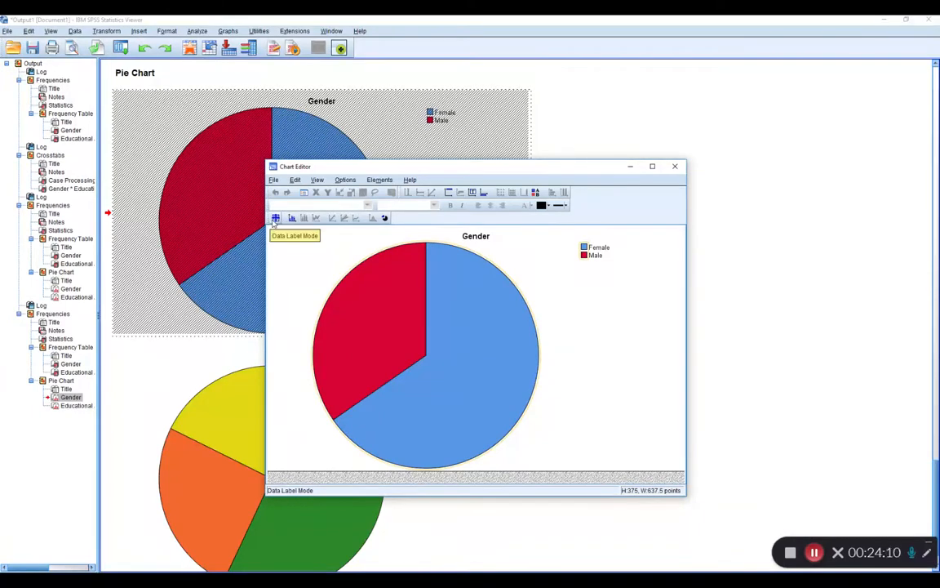
left_click(275, 219)
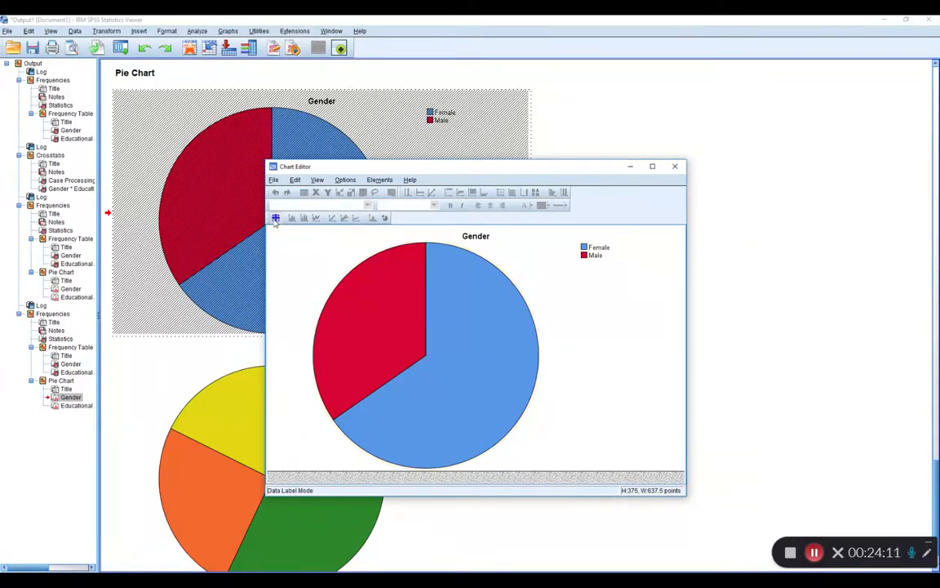
left_click(378, 308)
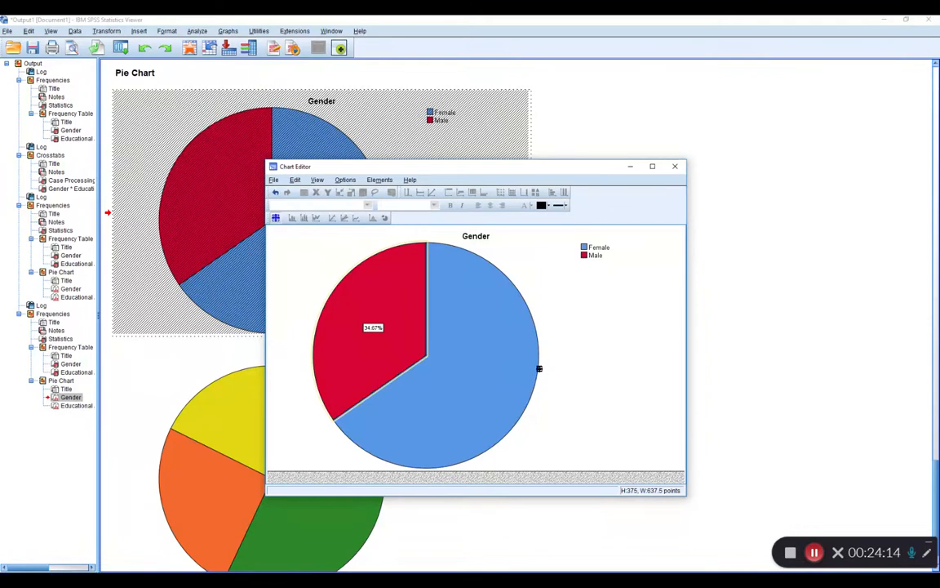
left_click(495, 348)
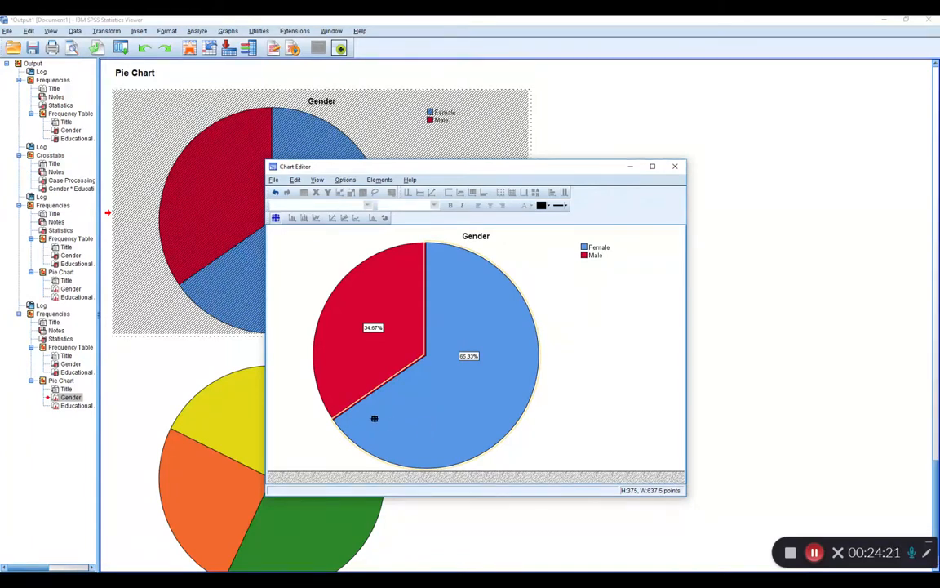
Examine the data value label and number format properties of the Gender chart's labels, and close the chart editor.
left_click(276, 219)
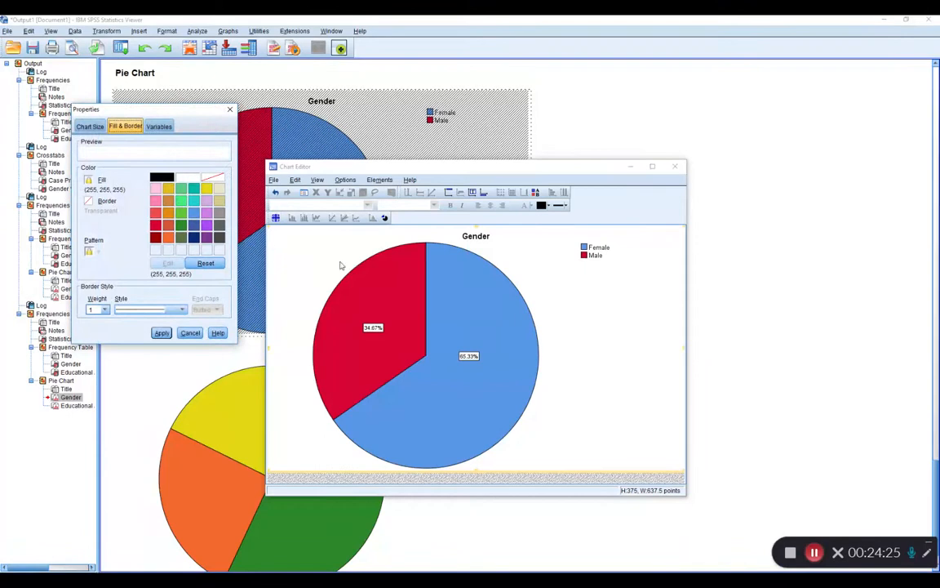
left_click(374, 274)
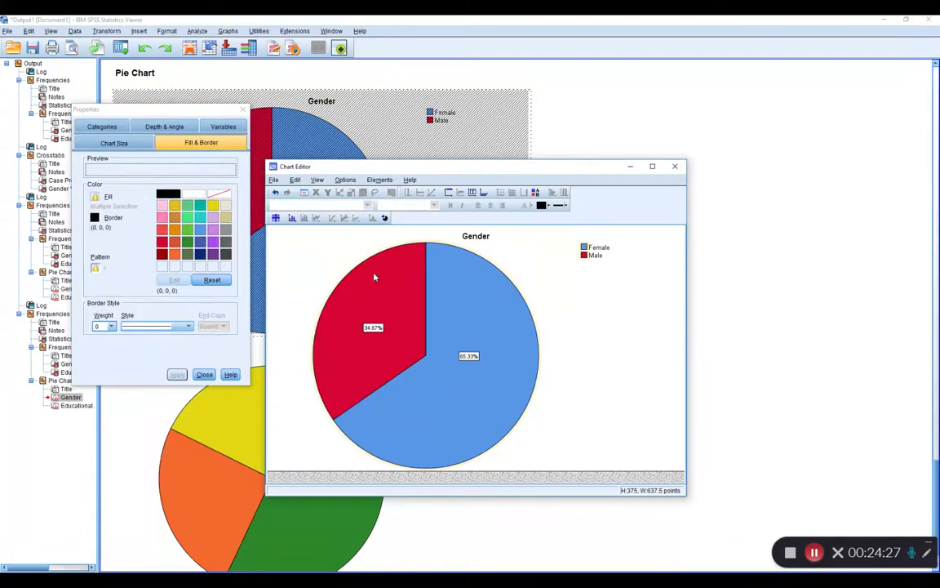
left_click(373, 269)
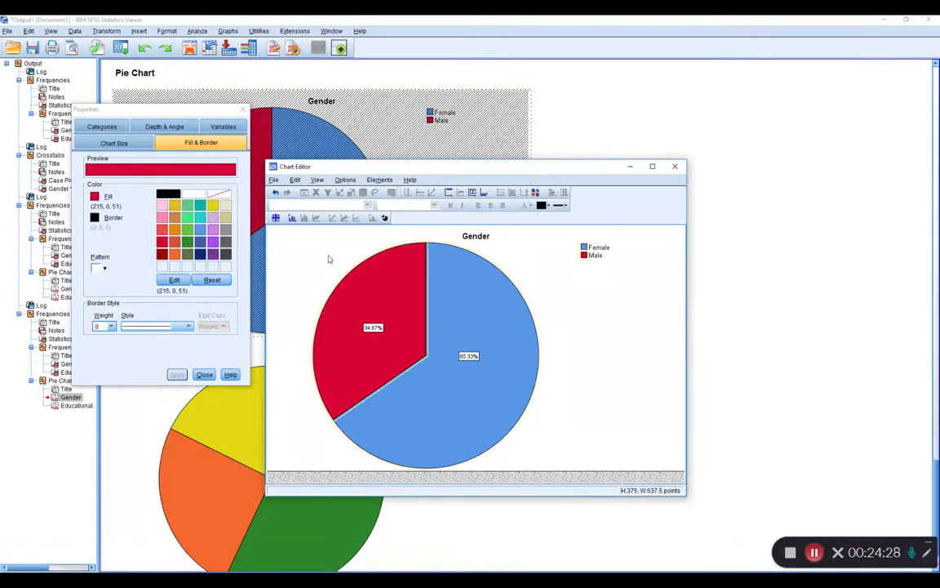
left_click(291, 219)
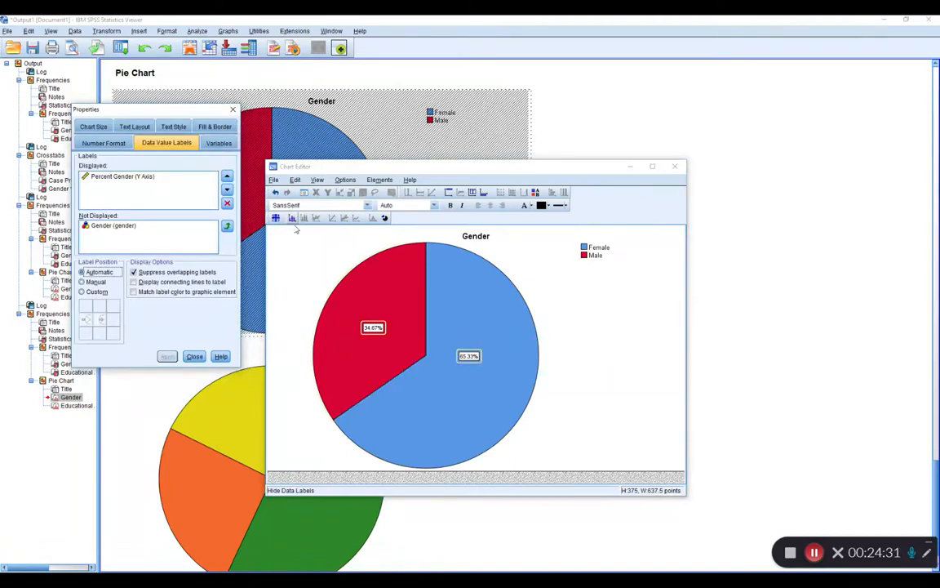
left_click(123, 177)
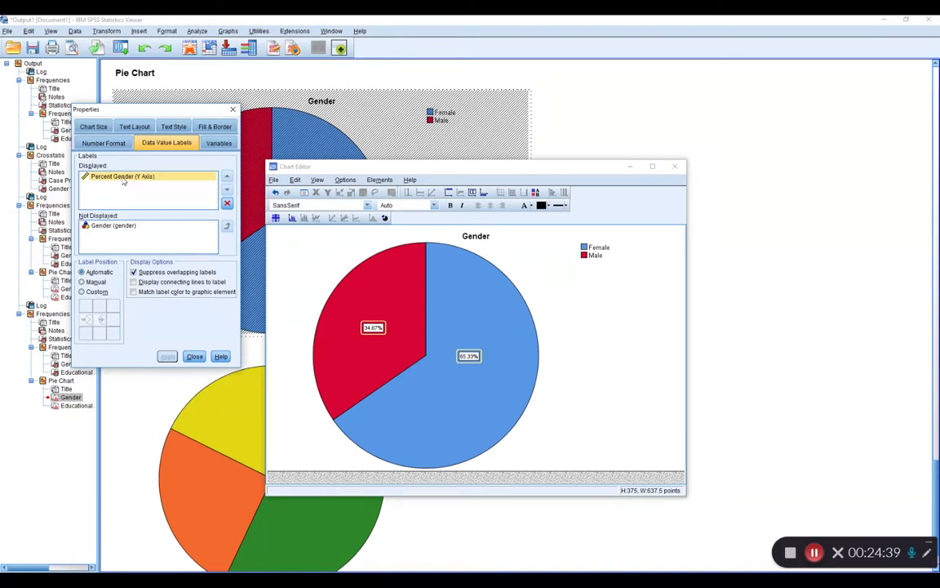
left_click(110, 144)
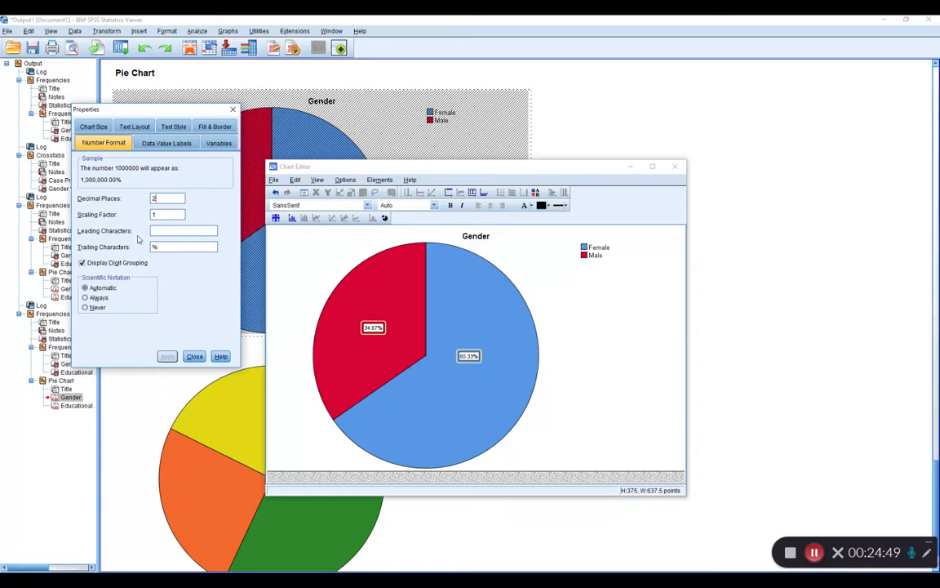
left_click(195, 356)
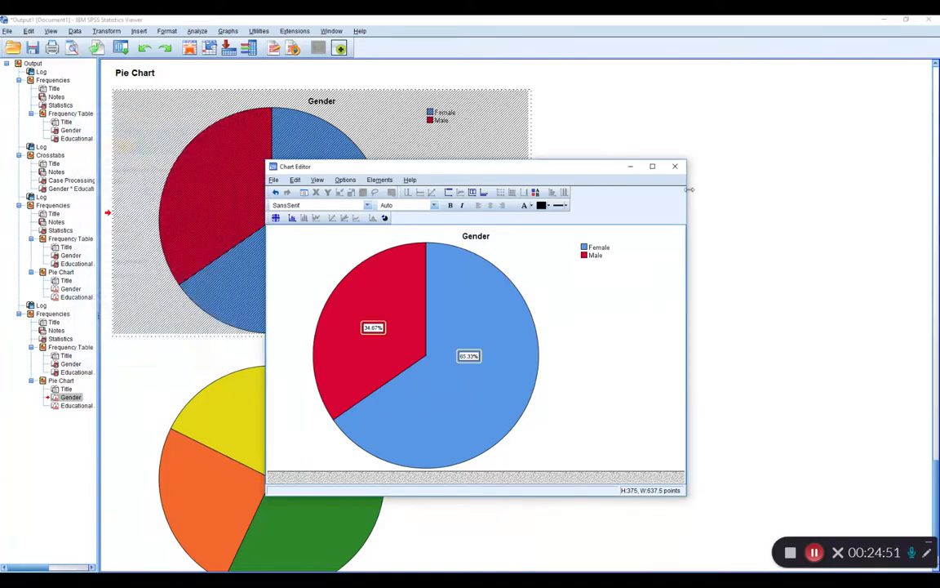
left_click(674, 167)
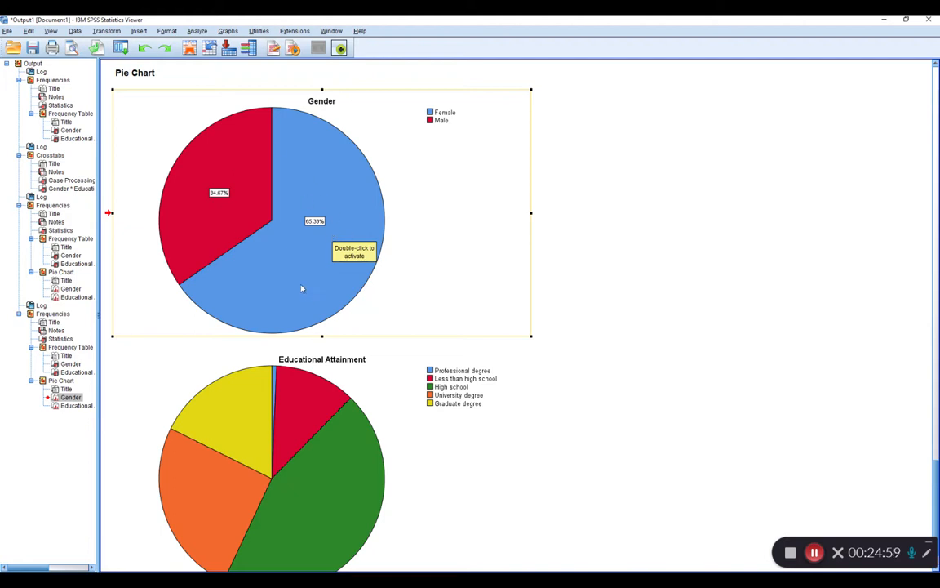
scroll(302, 291, "down", 1)
left_click(295, 417)
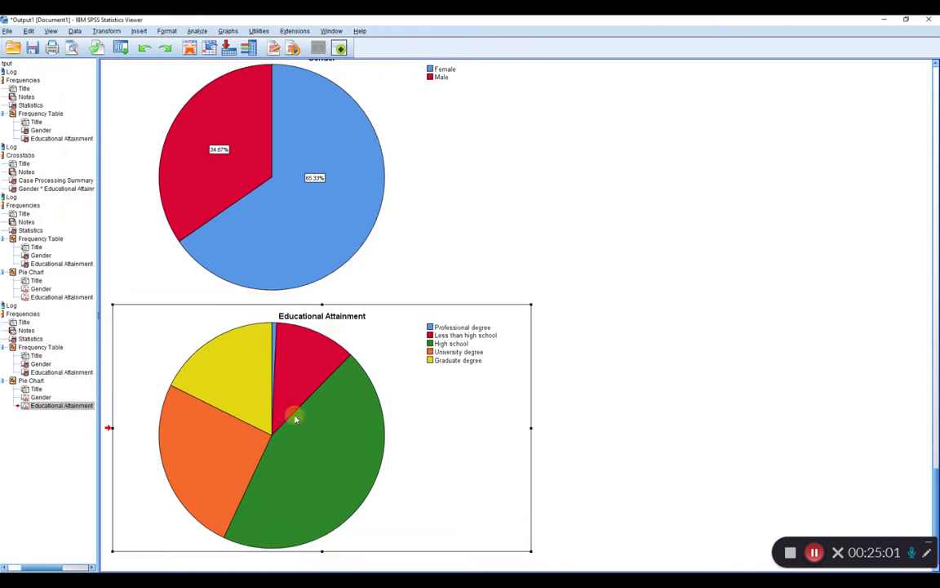
double_click(295, 417)
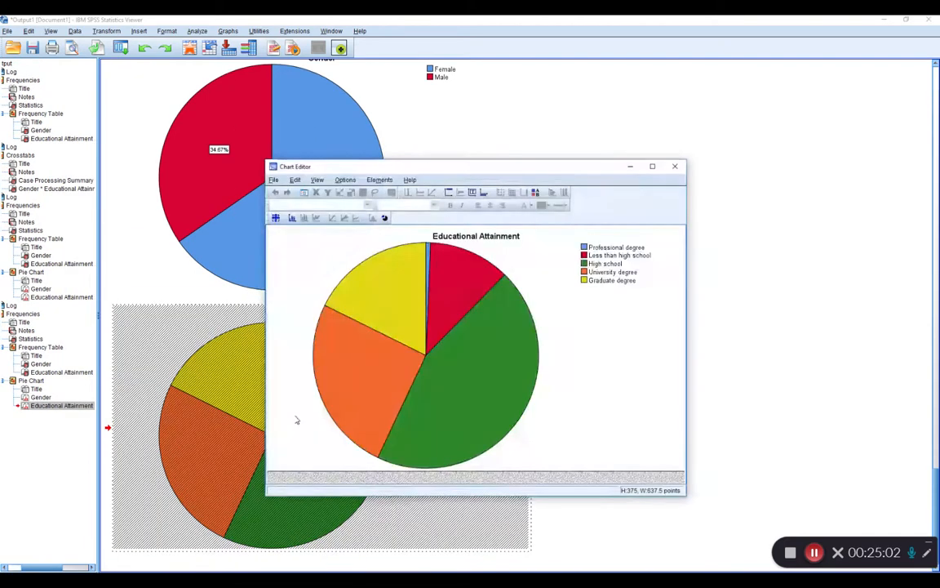
left_click(385, 289)
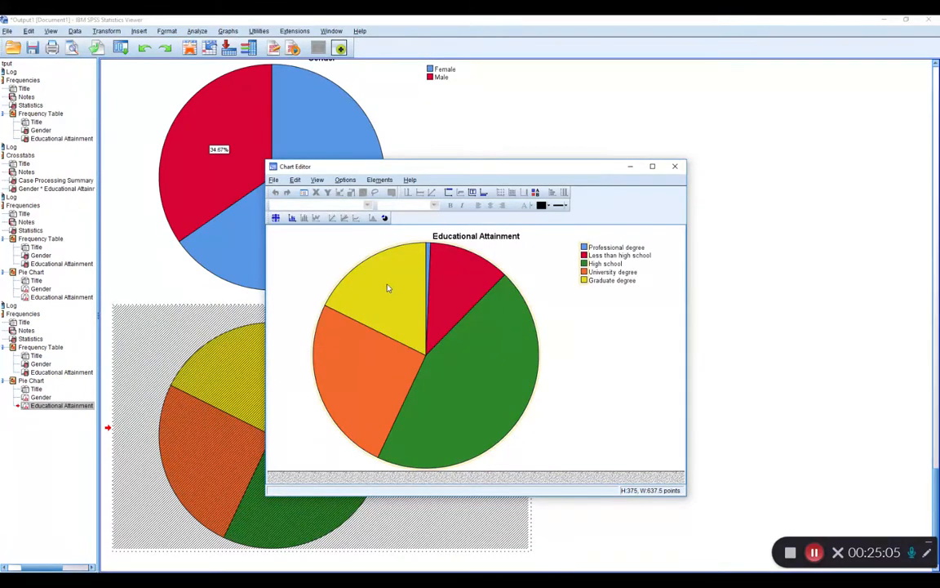
left_click(674, 167)
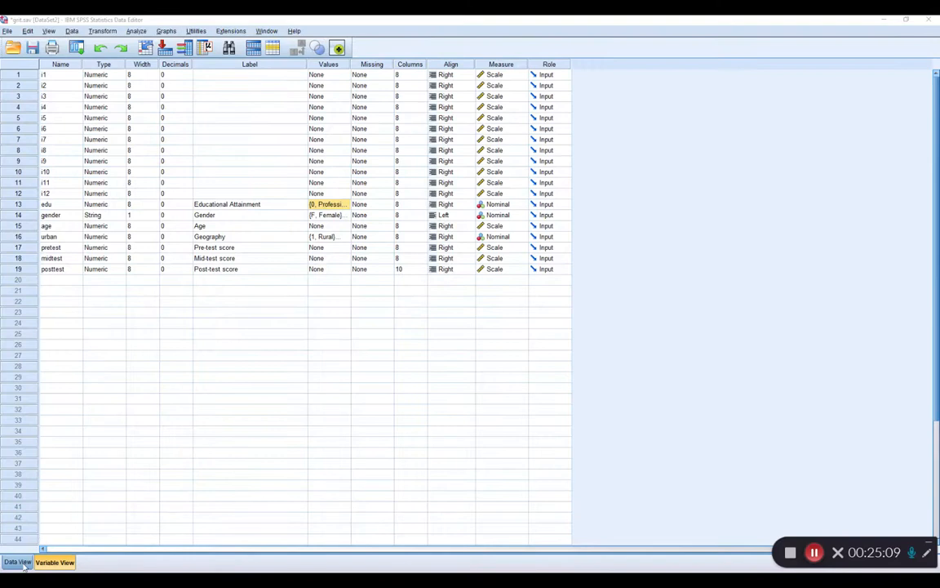
Display the grit dataset's case values, and switch to PowerPoint to read the Creating New Variables slide.
left_click(18, 562)
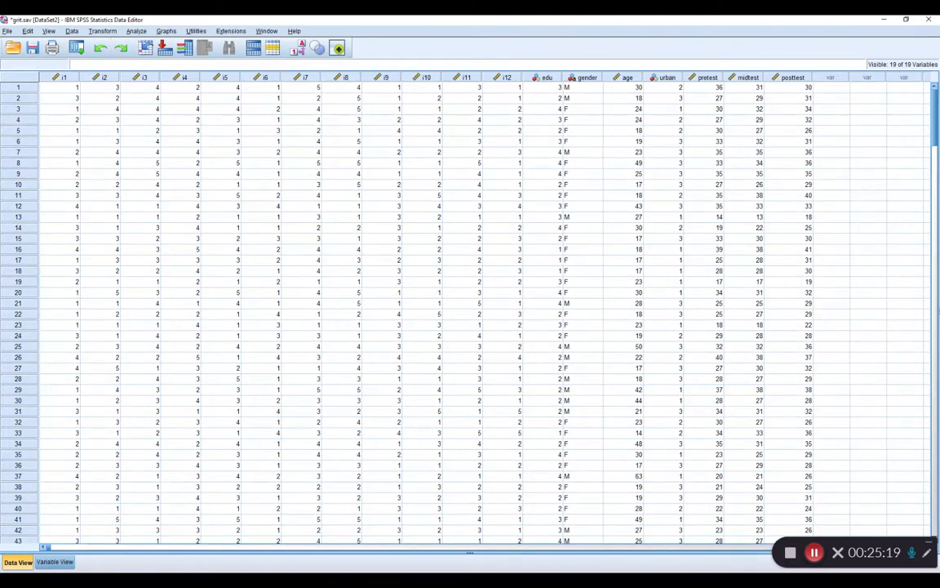
key("alt+Tab")
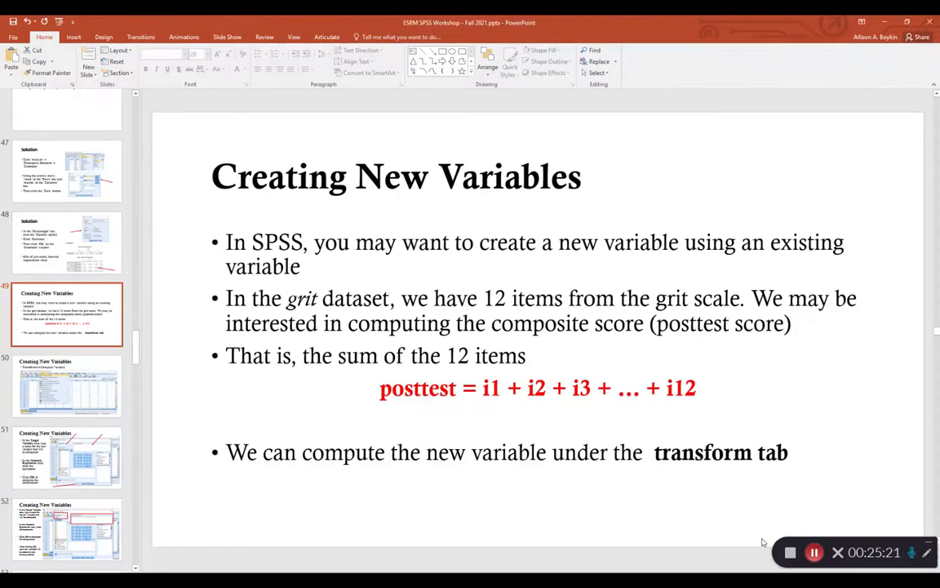
left_click(777, 570)
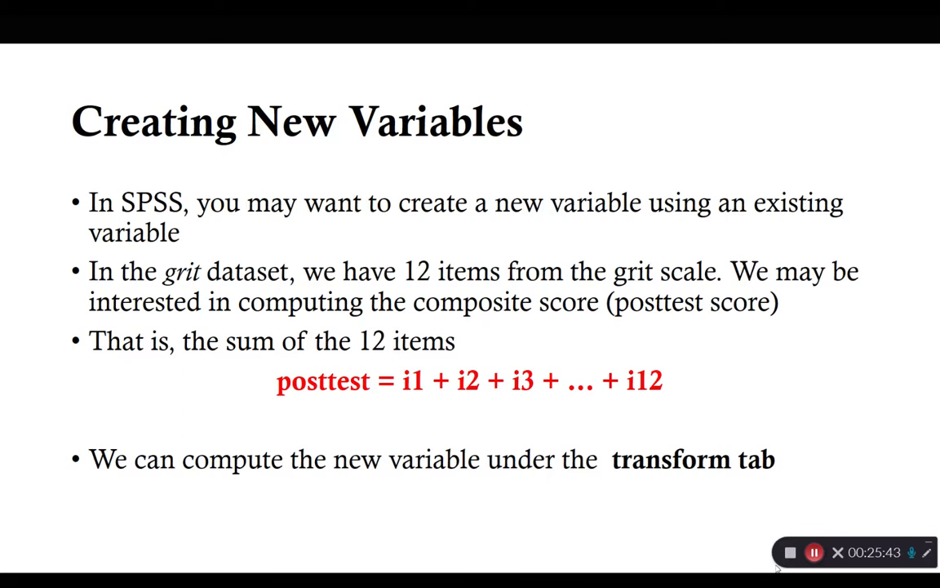
key("Escape")
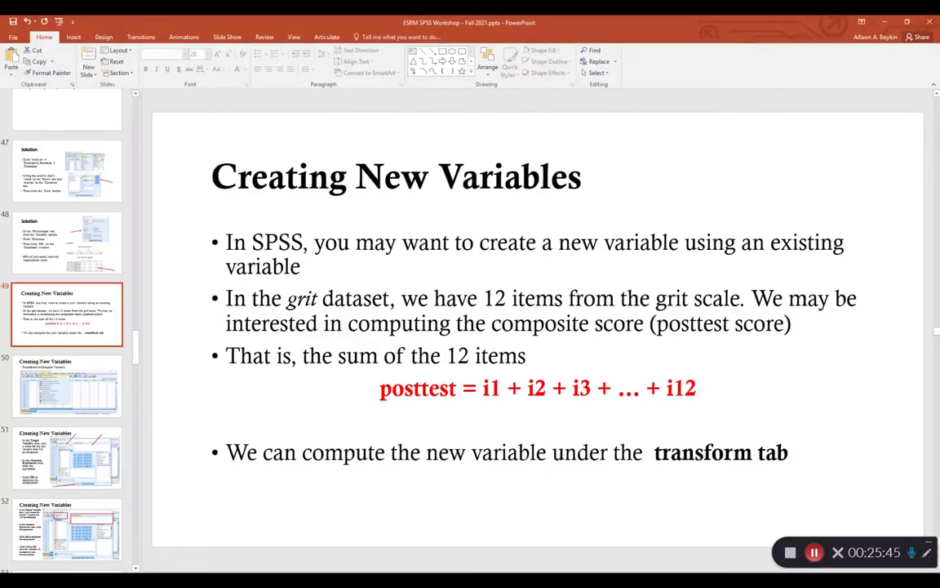
mouse_move(712, 581)
Switch back to the grit dataset in SPSS and start Compute Variable with post as the target variable.
left_click(820, 545)
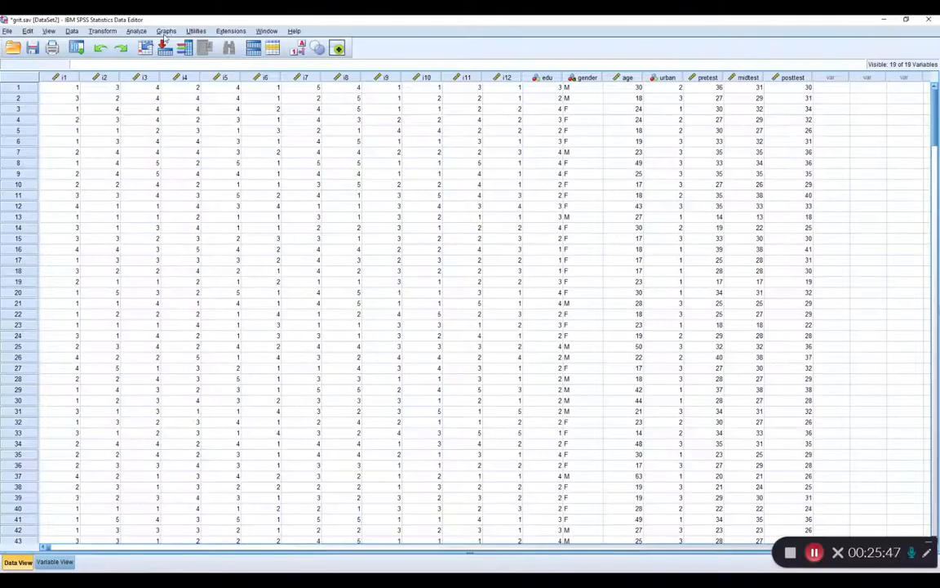
left_click(101, 32)
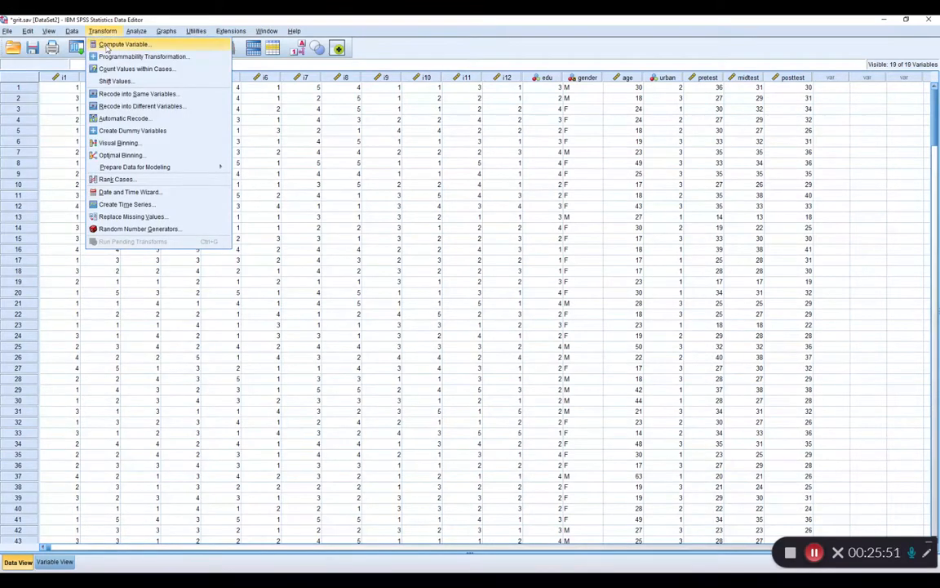
left_click(107, 46)
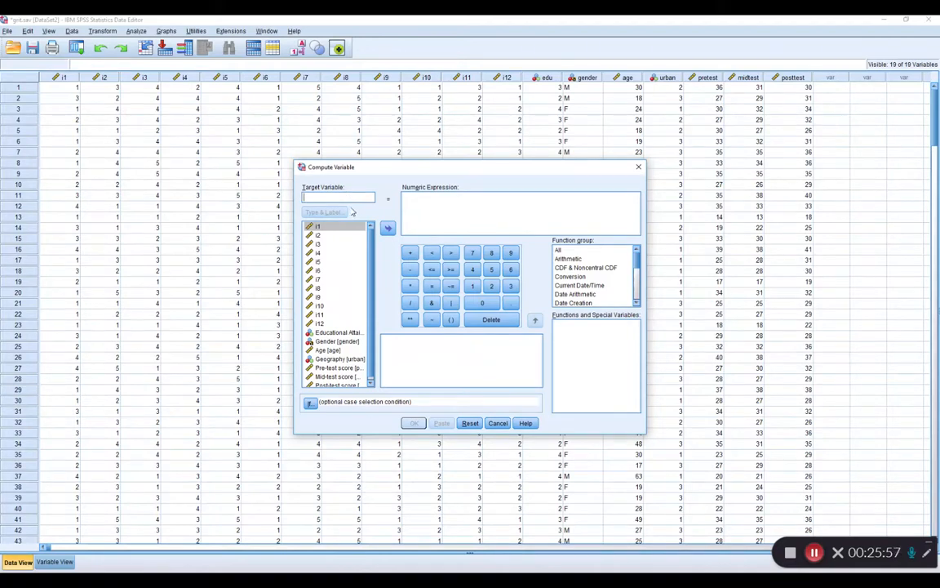
type("post")
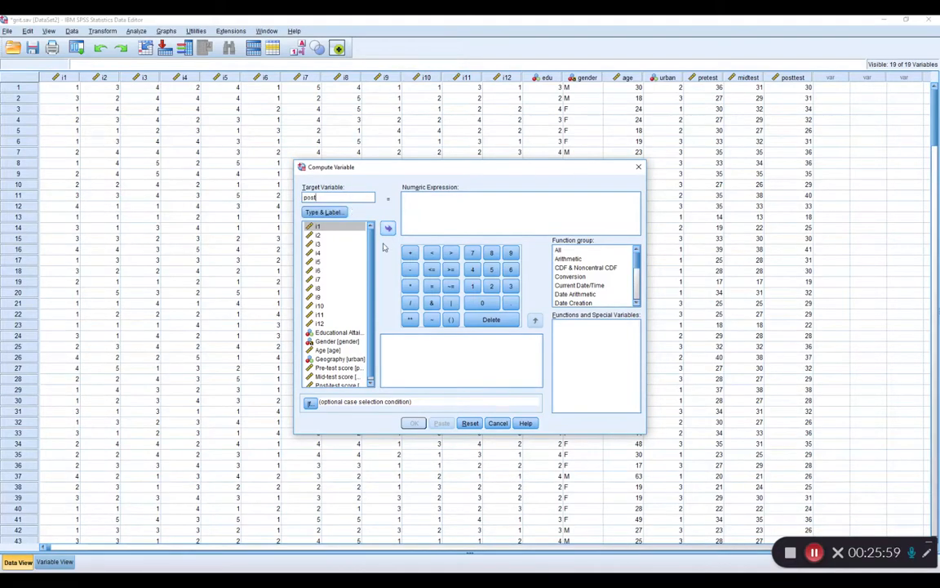
Try i1 + i2 as the numeric expression for the post variable.
left_click_drag(369, 334, 369, 368)
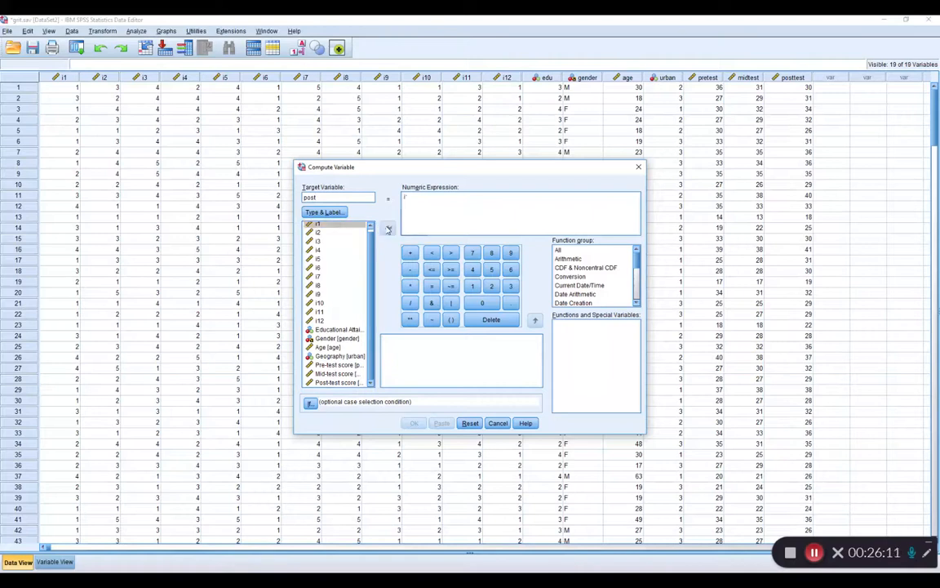
left_click(388, 228)
left_click(410, 253)
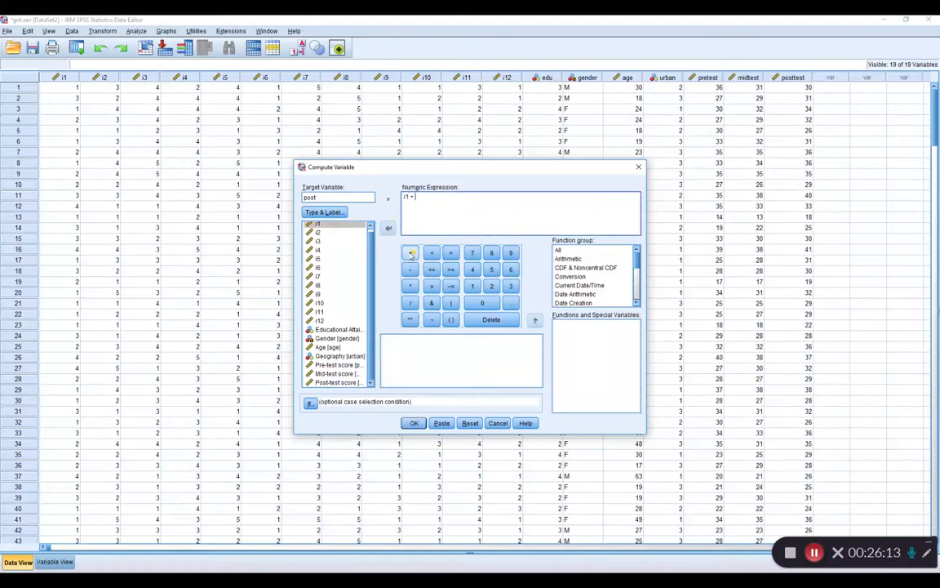
left_click(318, 232)
left_click(390, 228)
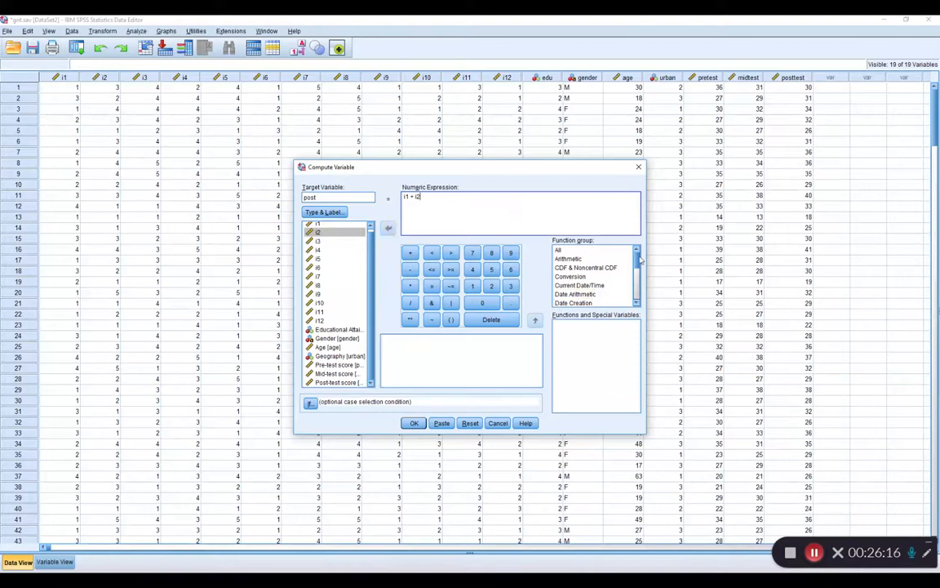
Insert the Sum function from the All function group, and remove the i1 + i2 terms from the numeric expression.
scroll(639, 262, "down", 4)
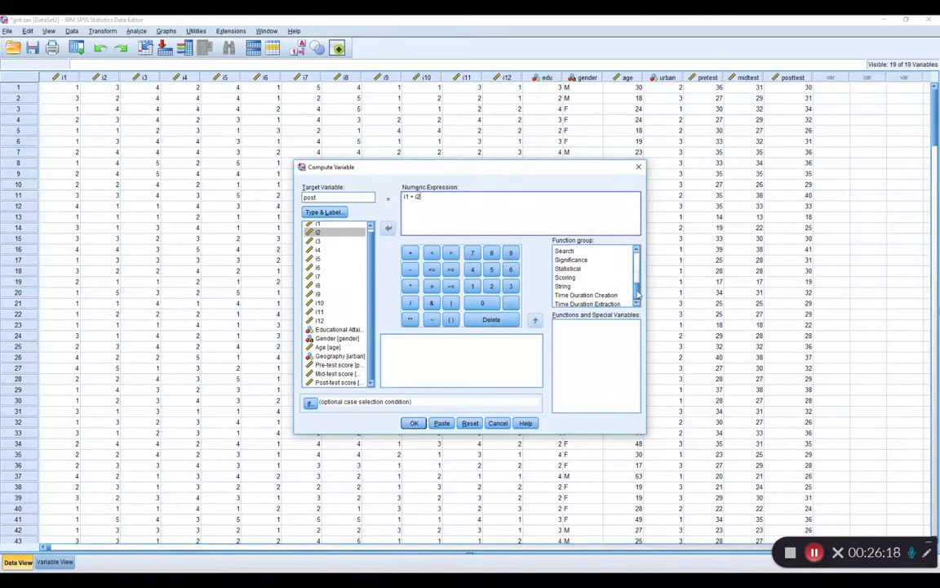
scroll(641, 259, "up", 4)
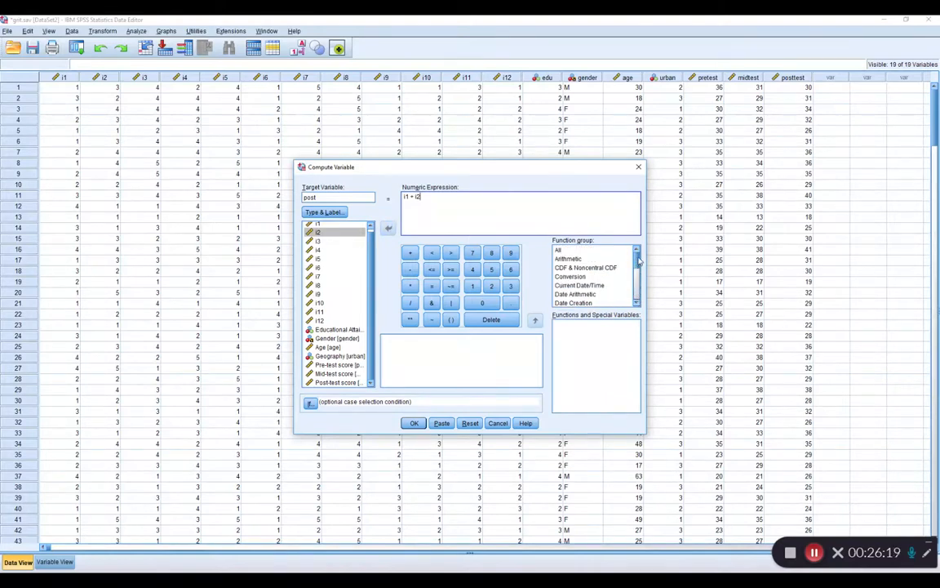
left_click(585, 260)
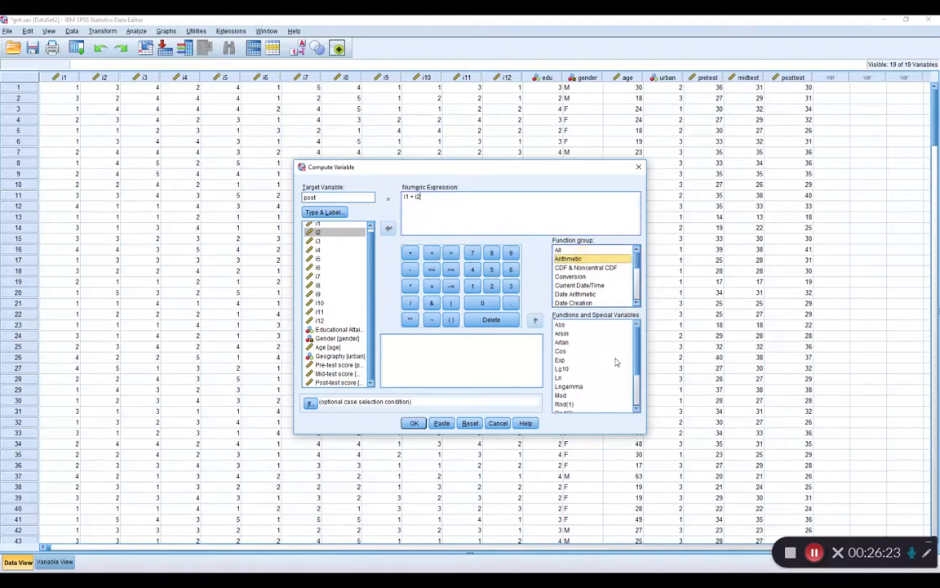
scroll(639, 370, "down", 2)
scroll(638, 376, "down", 1)
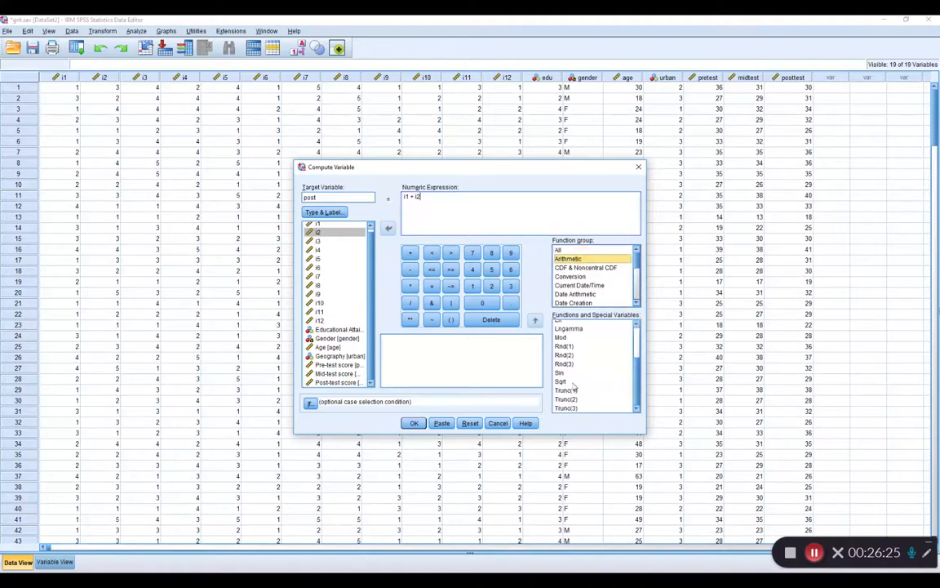
scroll(572, 351, "up", 3)
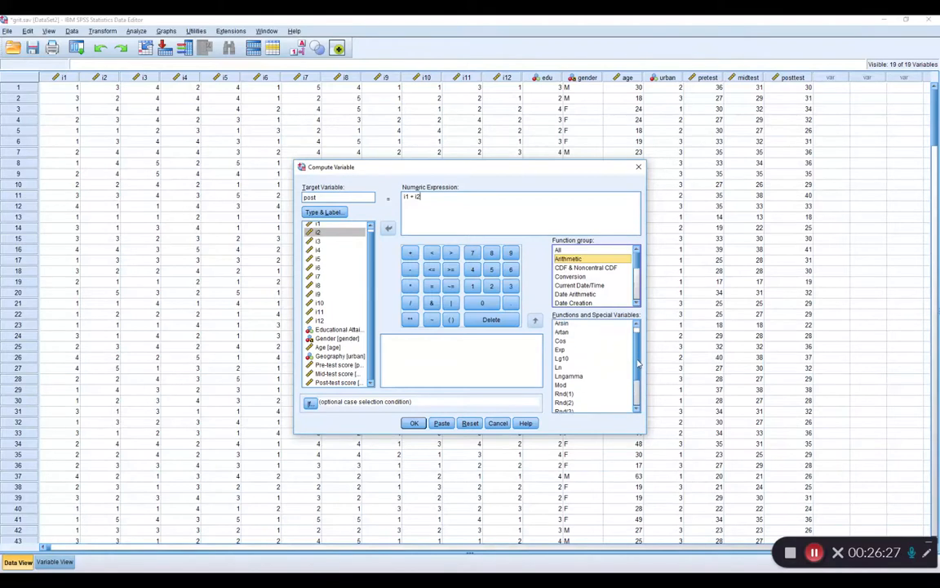
left_click(560, 249)
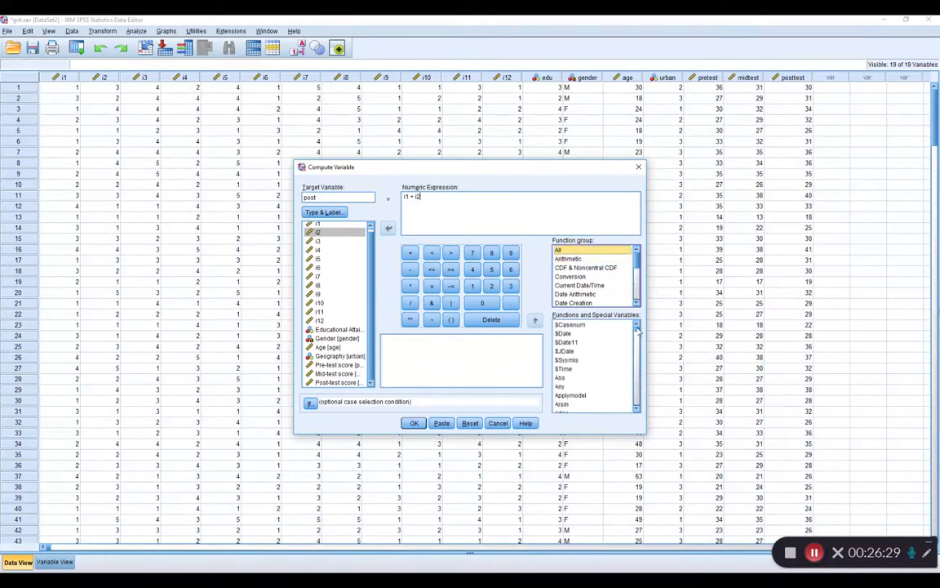
left_click_drag(637, 327, 636, 411)
left_click(571, 386)
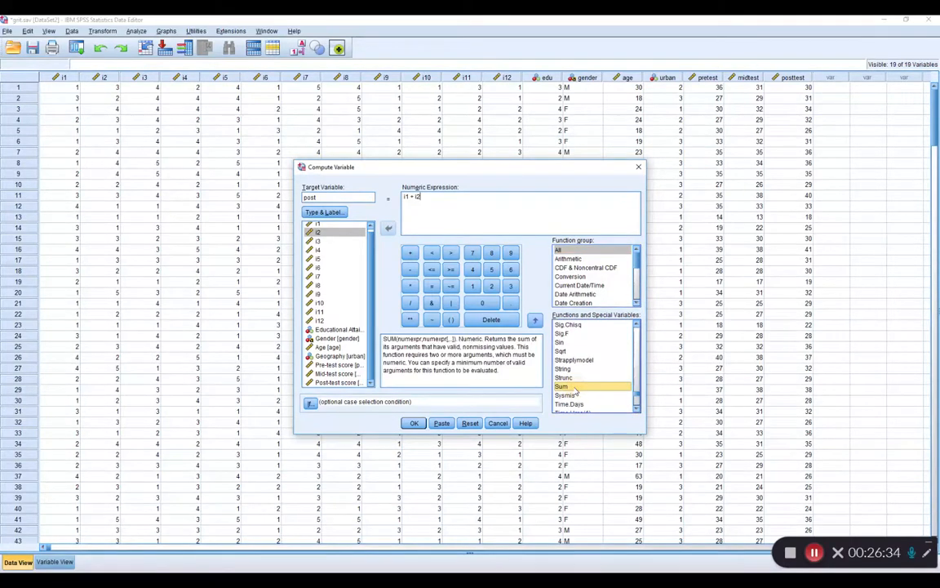
left_click(535, 320)
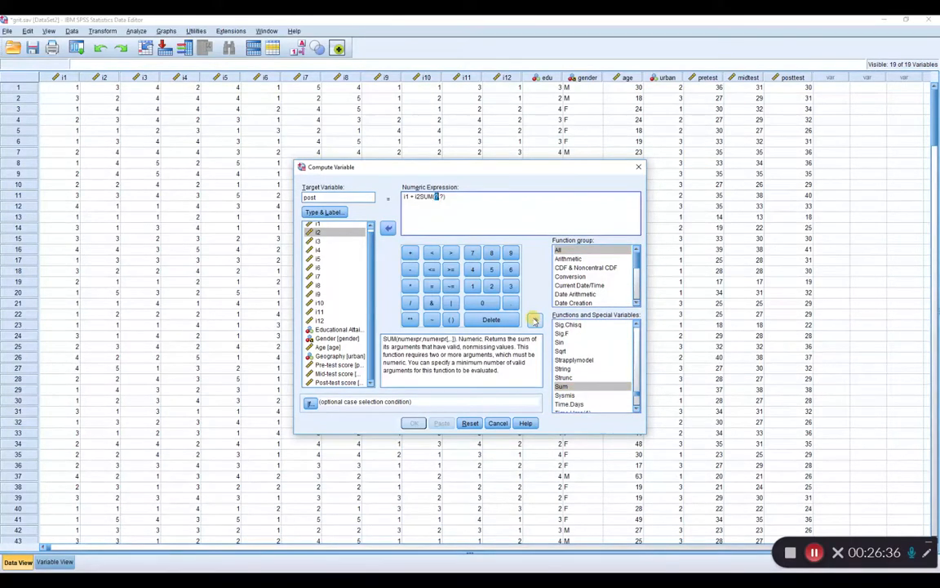
left_click_drag(403, 197, 421, 196)
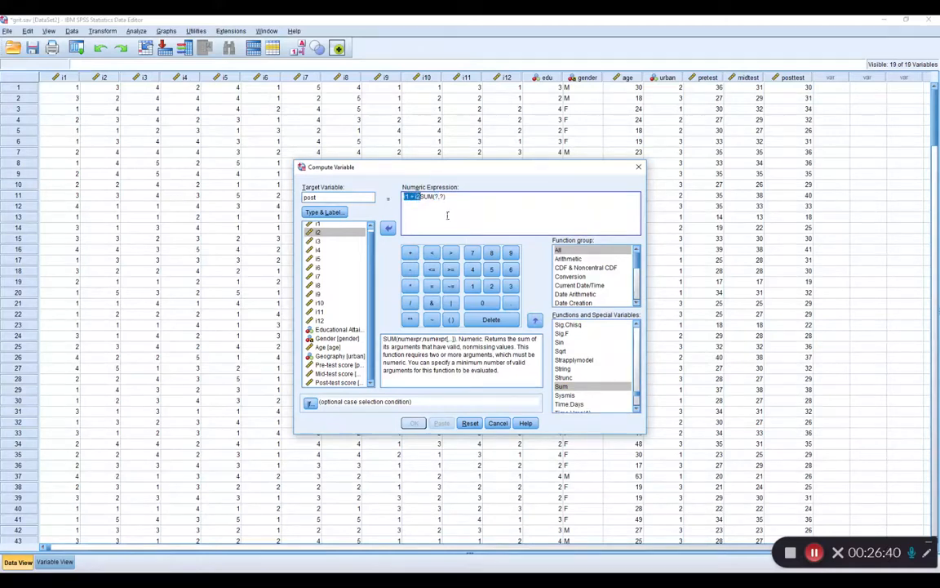
key("BackSpace")
Fill the Sum function's arguments with i1, i2 and i3, and compute the post variable.
left_click_drag(415, 196, 427, 197)
left_click(334, 227)
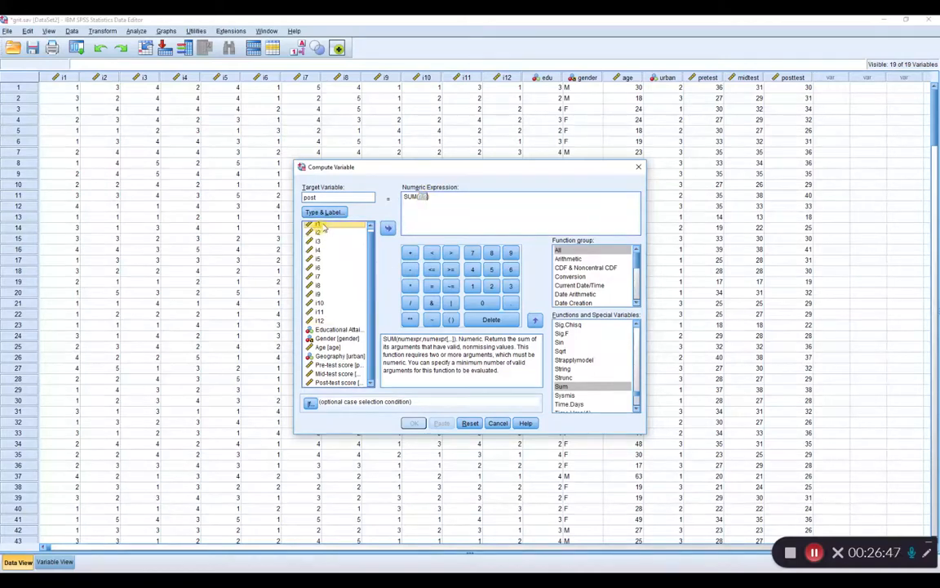
left_click(387, 227)
type(",")
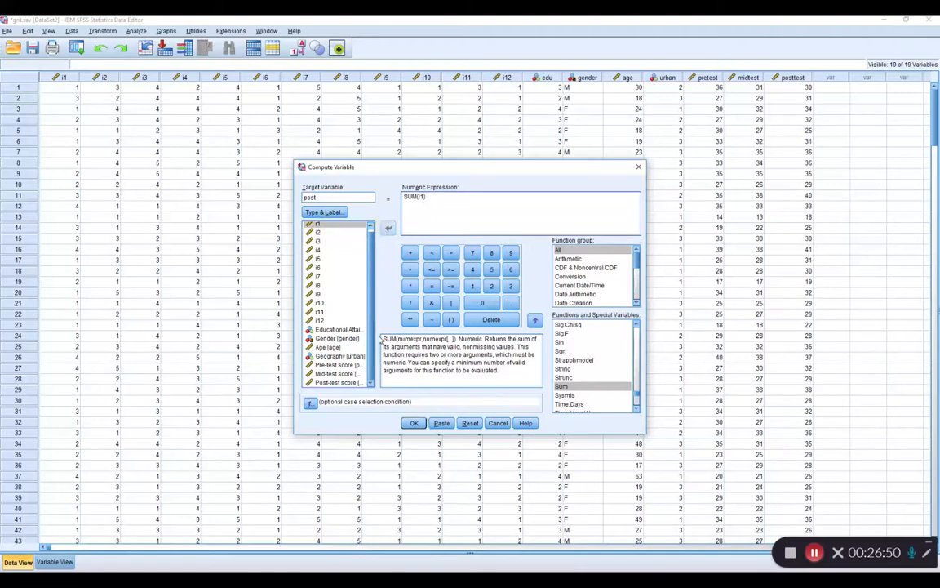
left_click(322, 233)
left_click(388, 228)
type(",i2,")
left_click(387, 228)
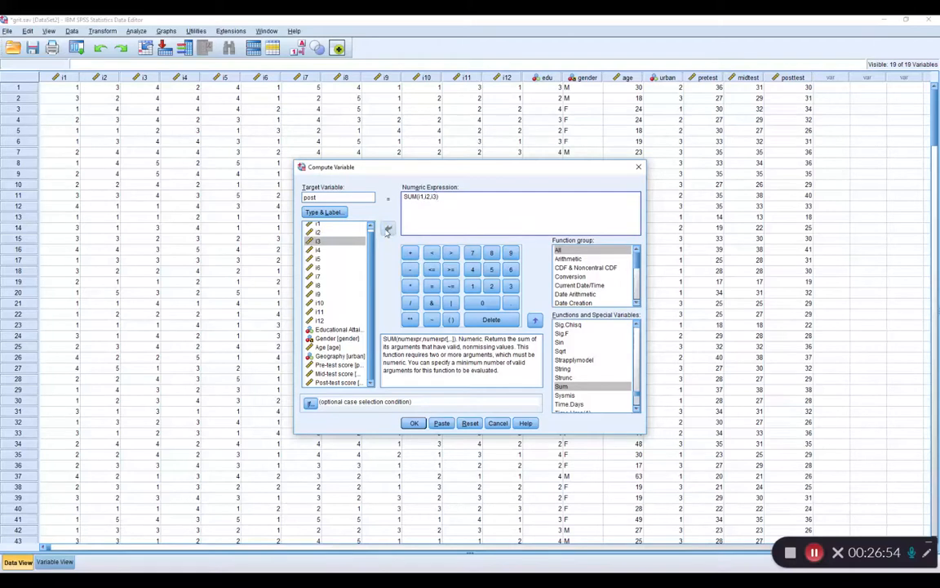
left_click(414, 423)
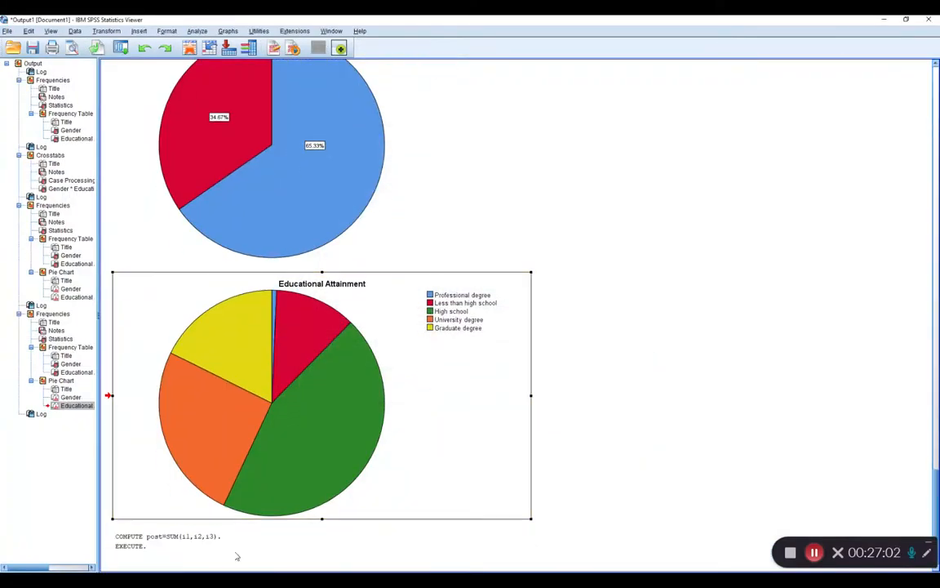
Examine the COMPUTE log entry in the output, and inspect the post column in the grit dataset.
left_click(131, 547)
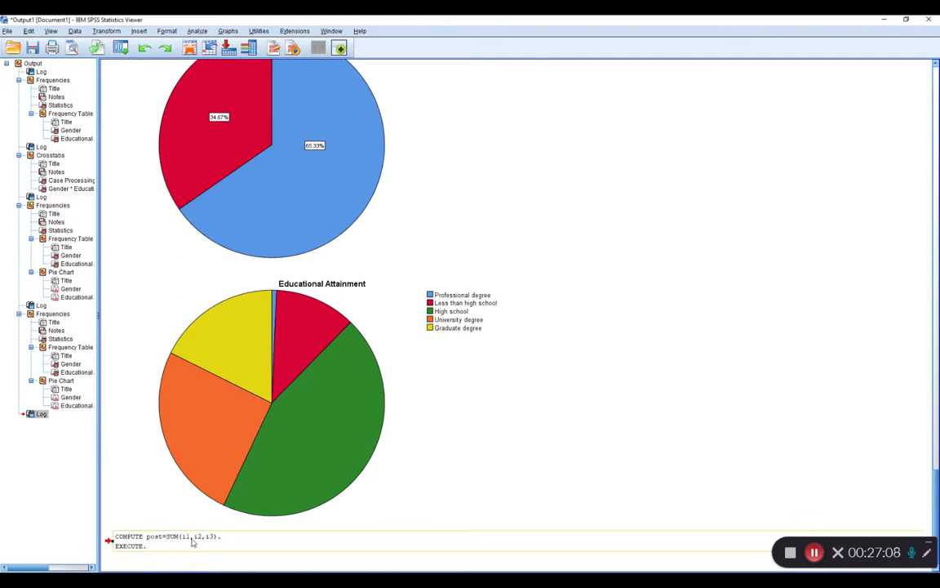
left_click(175, 580)
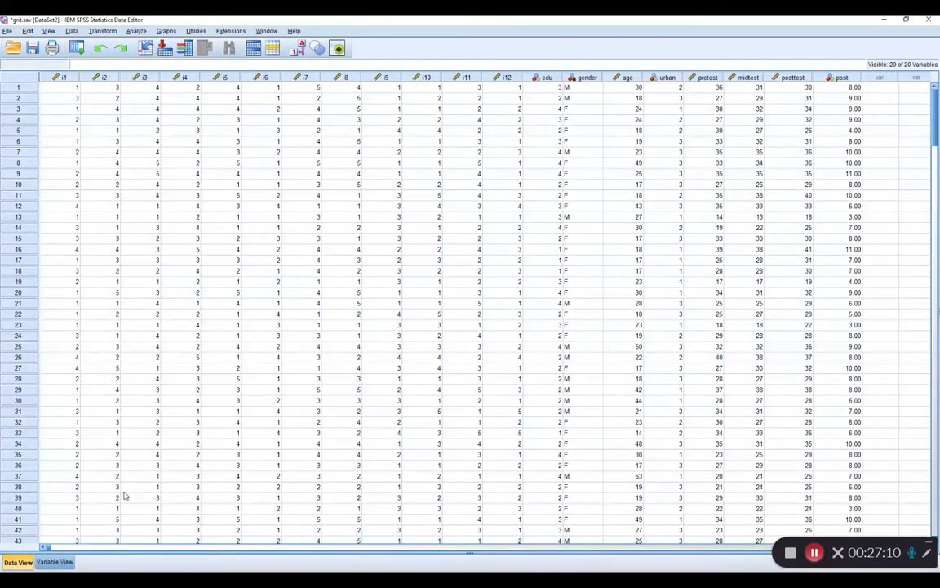
left_click(838, 78)
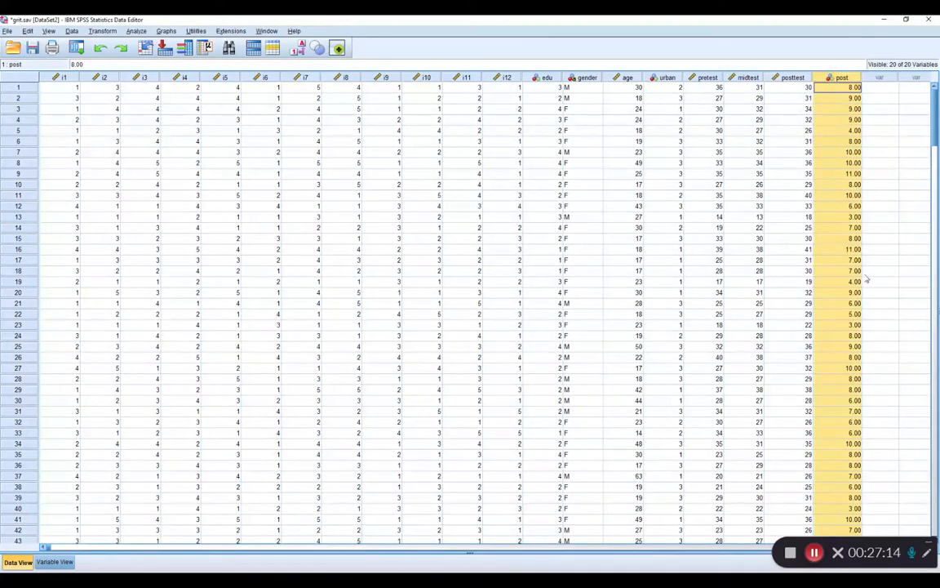
Label the post variable This is my other "post" and set its measurement level to Scale.
left_click(56, 561)
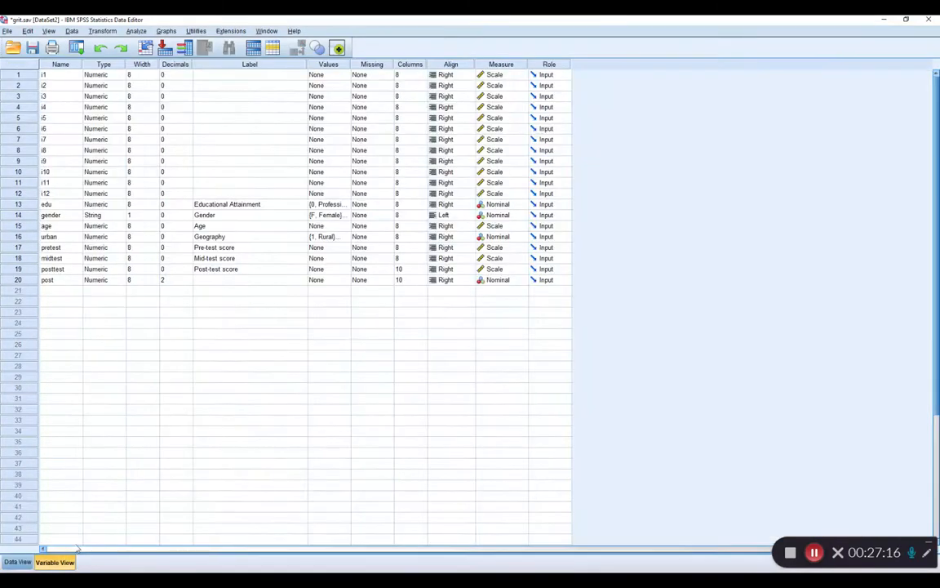
left_click(236, 281)
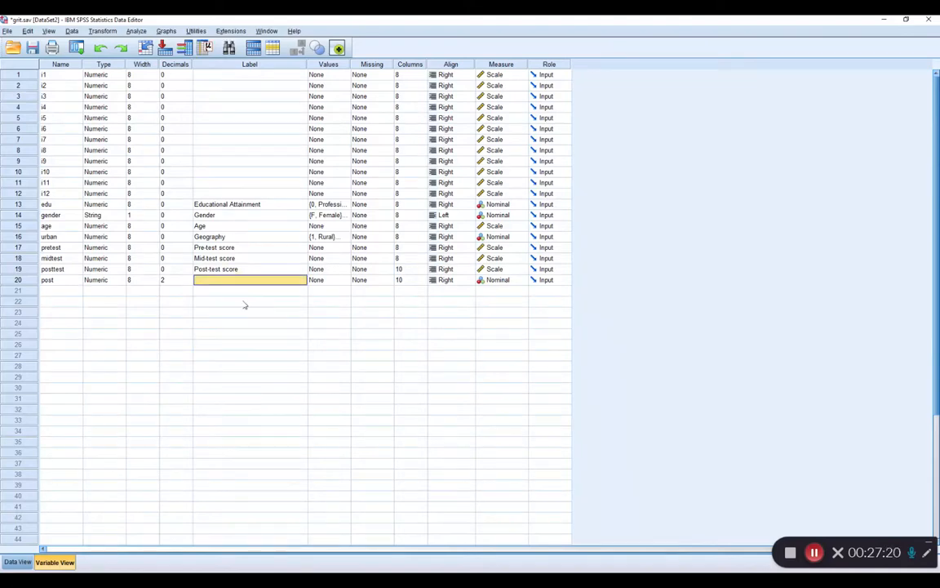
type("This is my other \"post")
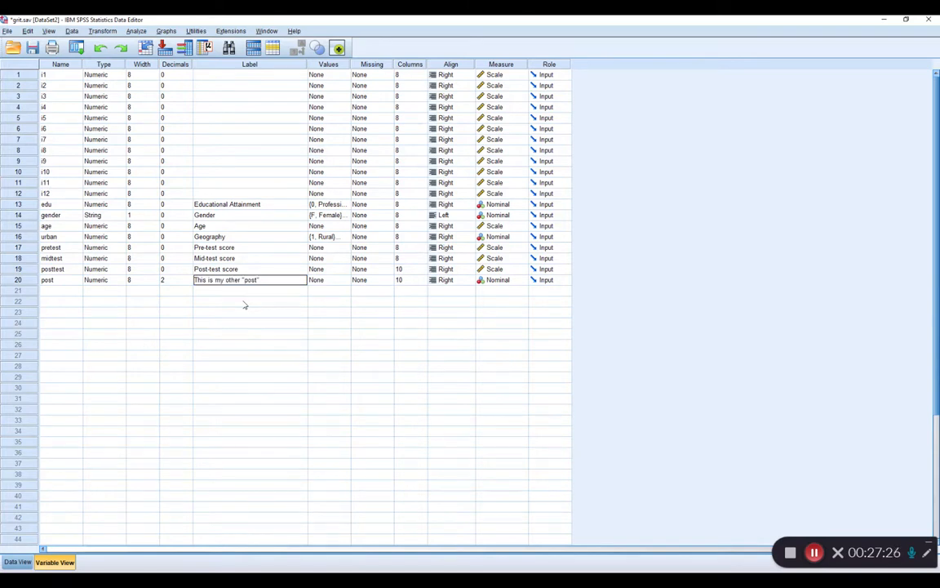
left_click(521, 281)
left_click(514, 290)
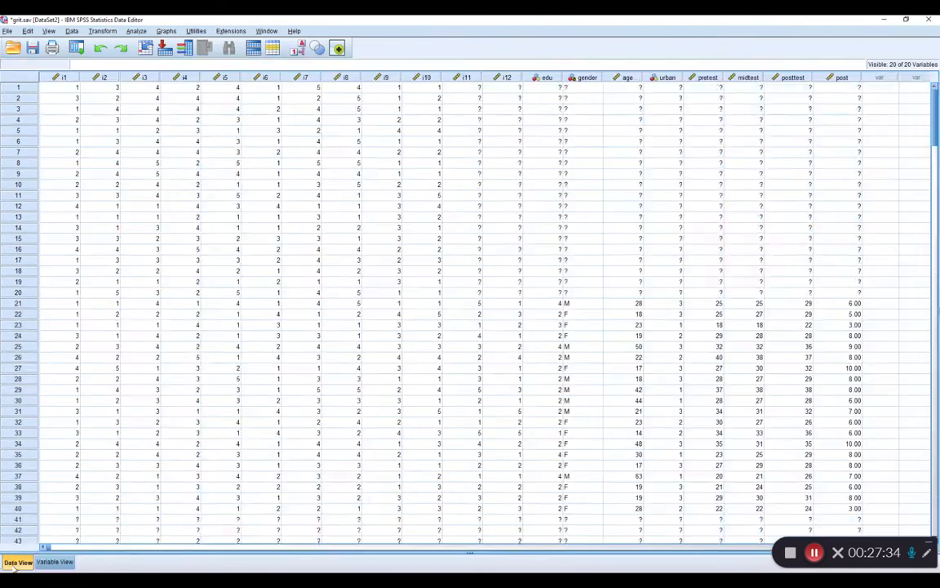
Display the grit dataset's case values, and switch to PowerPoint to read the Summarizing Quantitative Variables slide full screen.
left_click(17, 561)
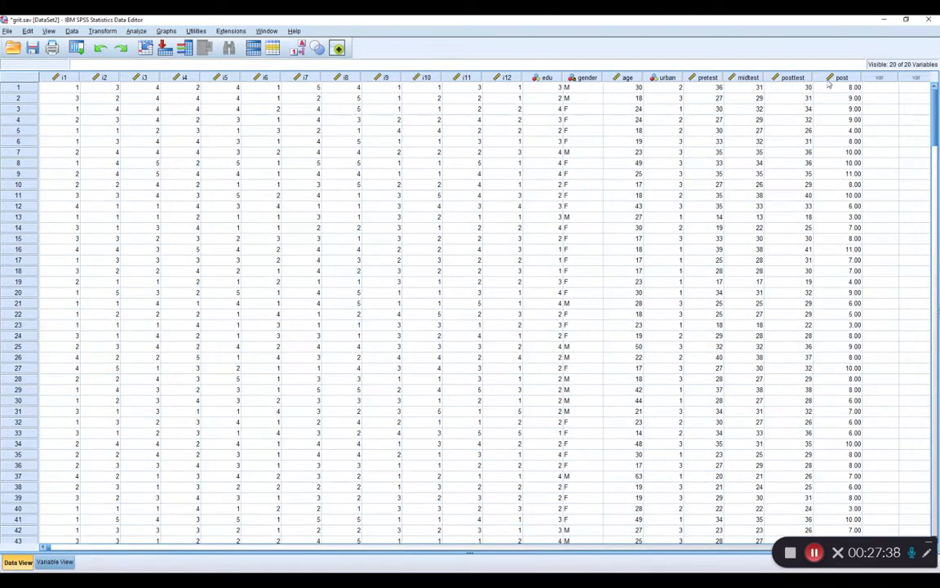
mouse_move(828, 83)
key("alt+Tab")
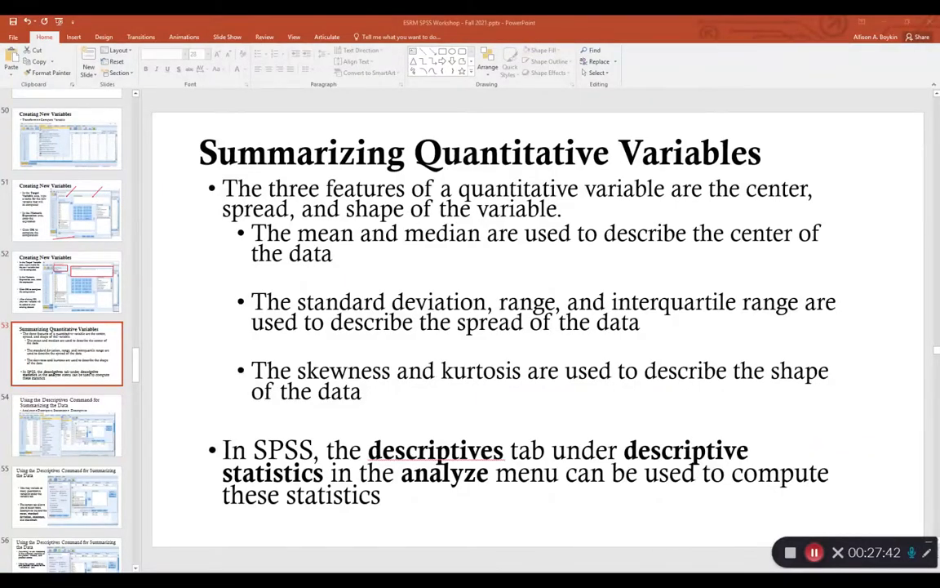
key("shift+F5")
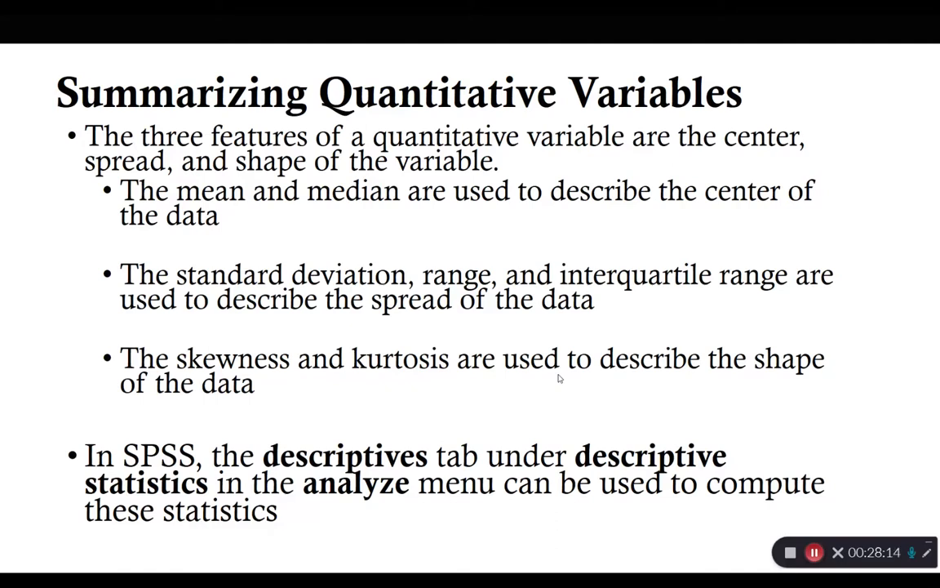
key("Escape")
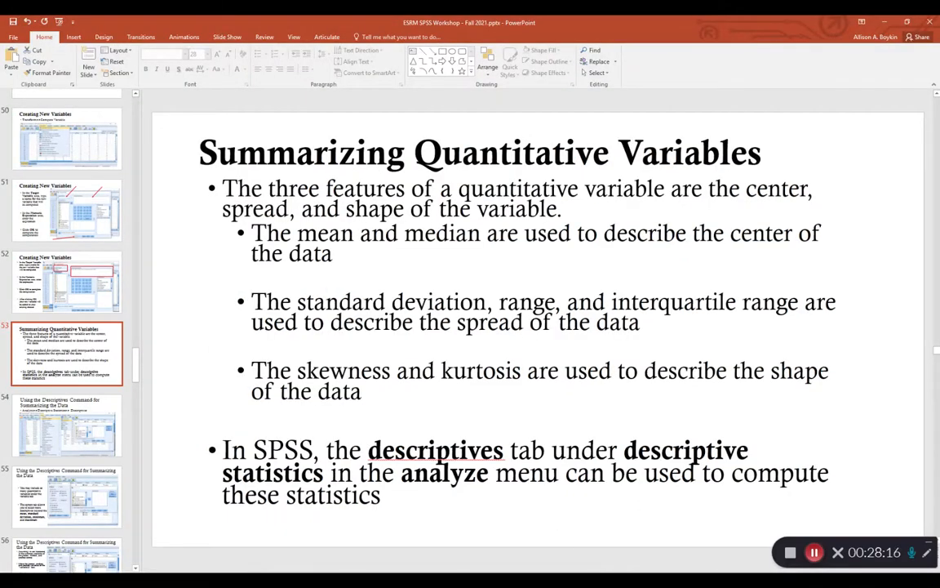
Switch back to the grit dataset in SPSS and start a Descriptives analysis with Post-test score as the variable.
key("alt+Tab")
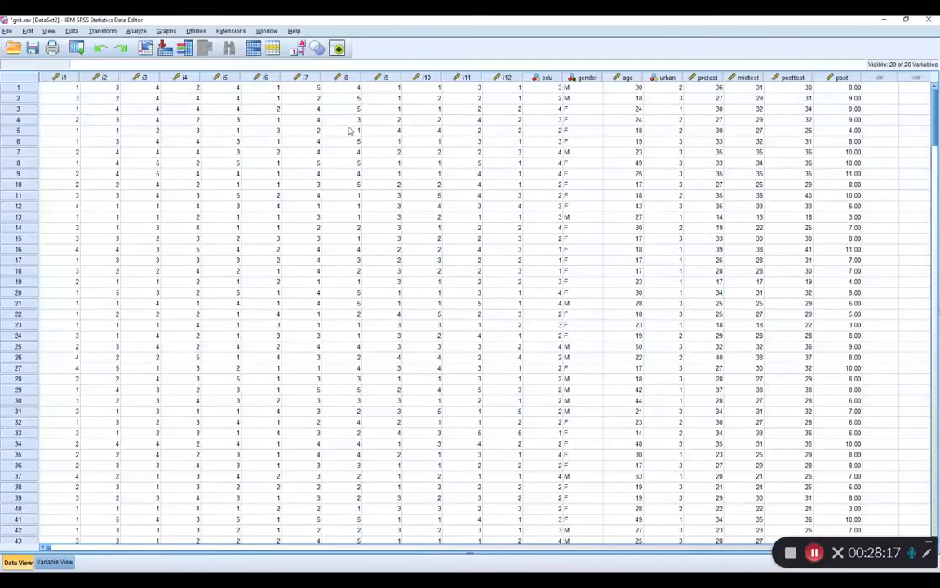
left_click(136, 31)
mouse_move(154, 54)
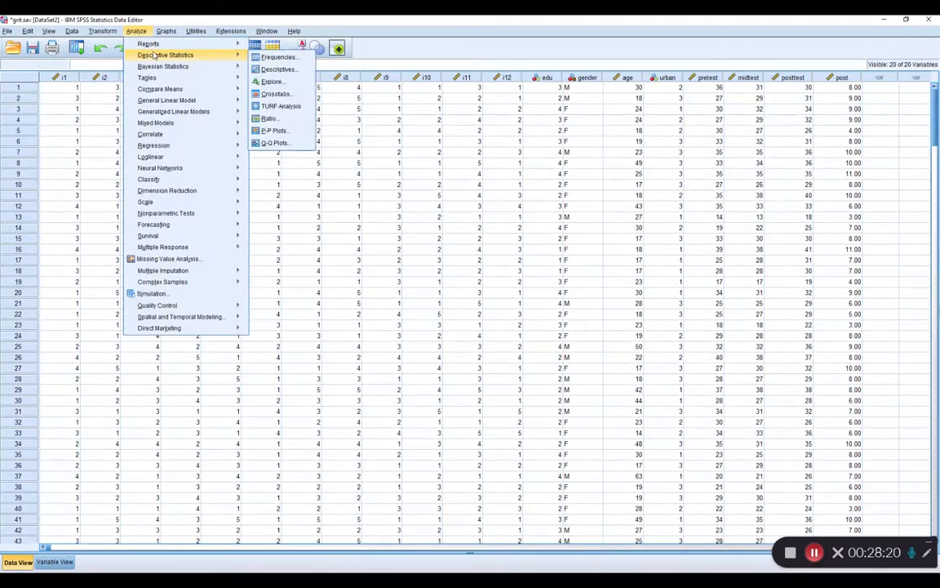
left_click(274, 70)
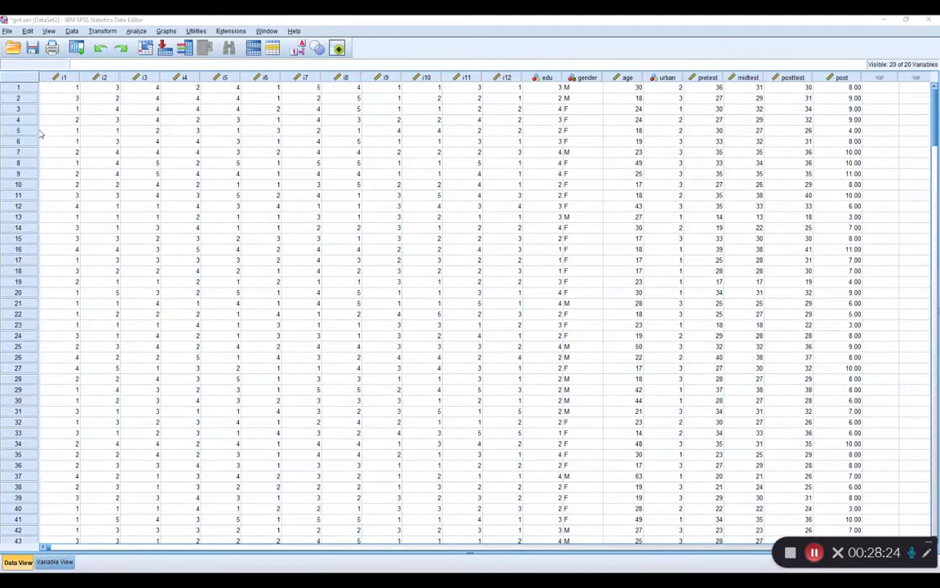
scroll(371, 212, "down", 4)
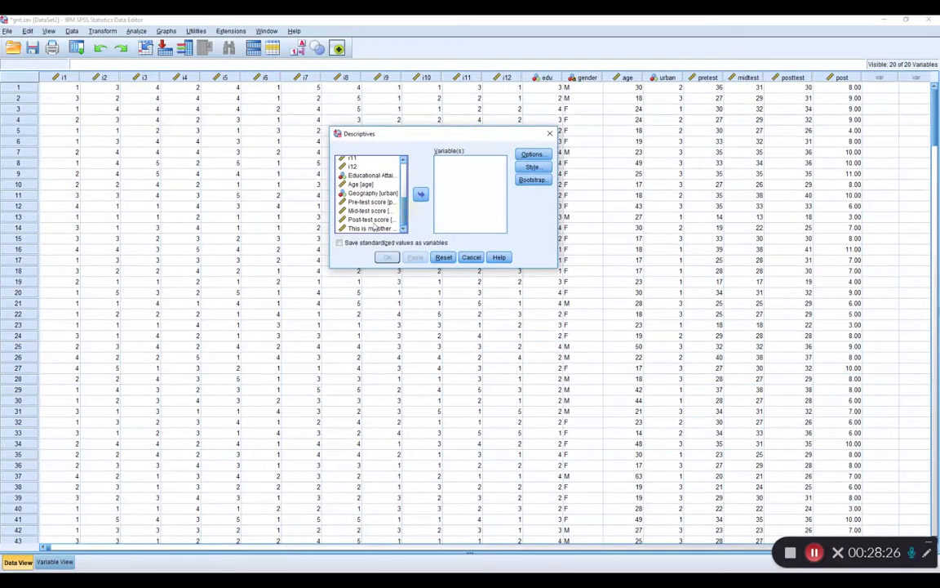
left_click(371, 220)
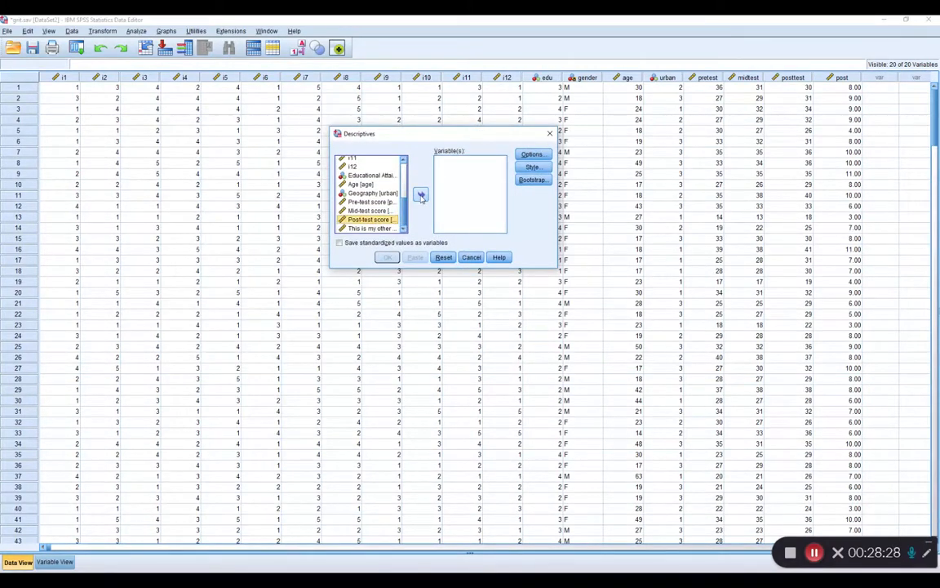
left_click(420, 196)
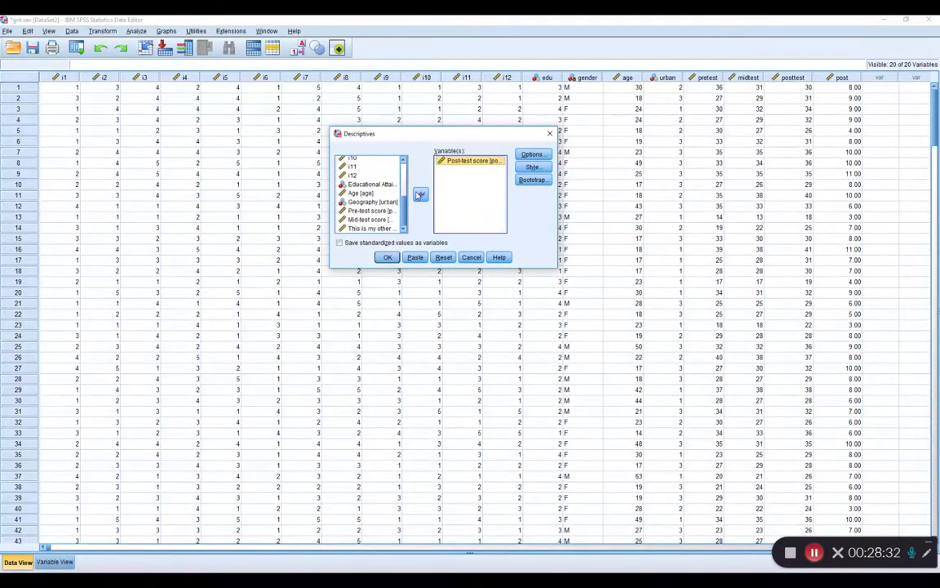
Add range, skewness and kurtosis to the statistics requested in the Descriptives options.
left_click(532, 155)
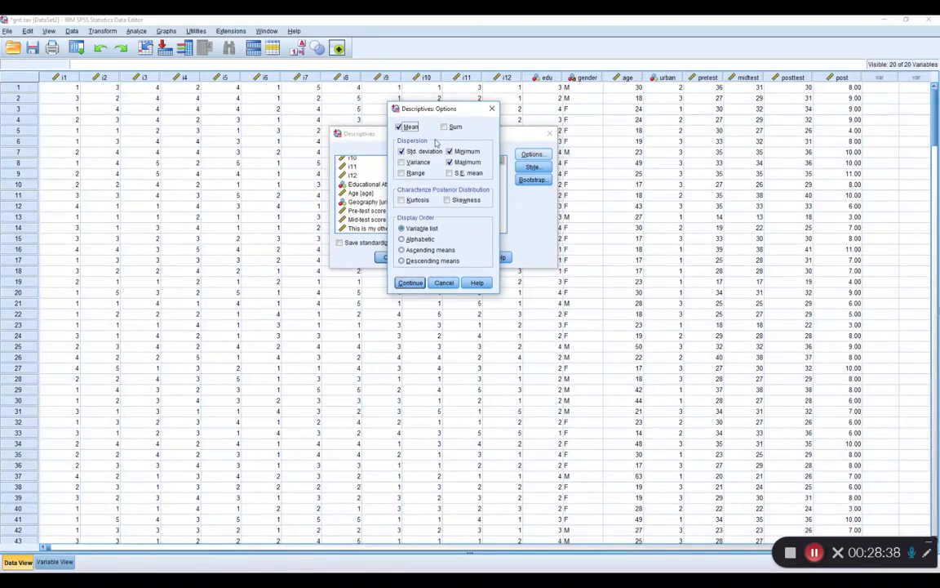
left_click(401, 173)
left_click(448, 200)
left_click(401, 200)
left_click(410, 283)
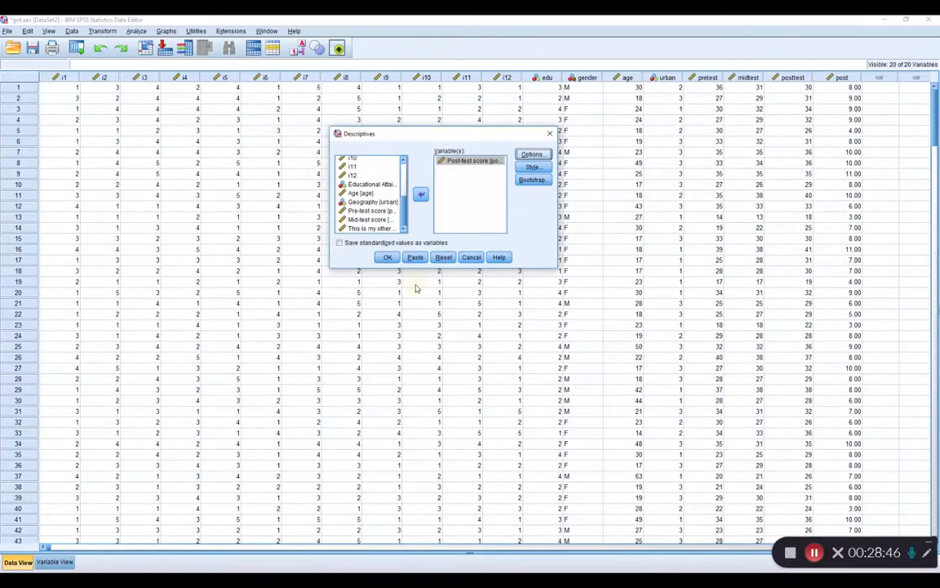
Run the Descriptives analysis, and switch to PowerPoint to read the slide on using the Compare Means command full screen.
left_click(389, 258)
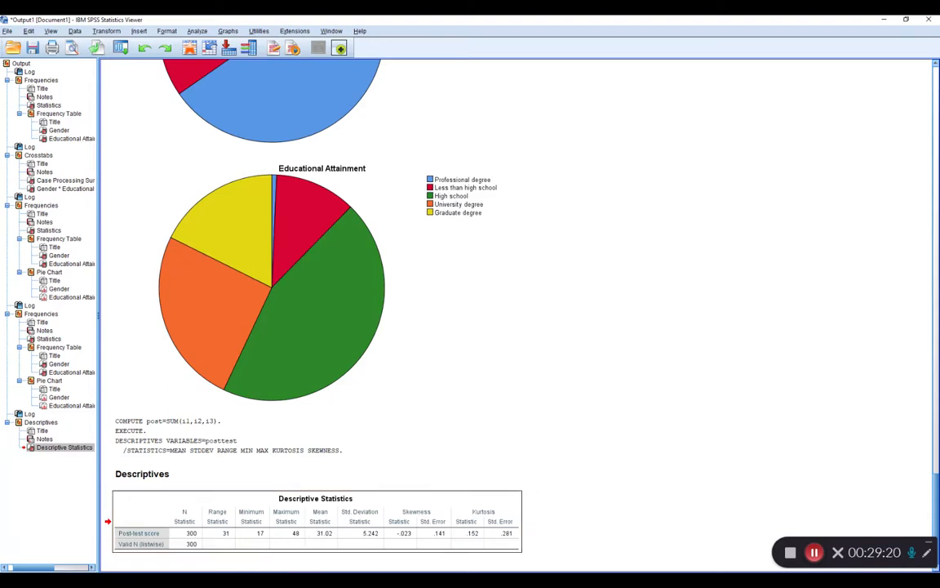
key("alt+Tab")
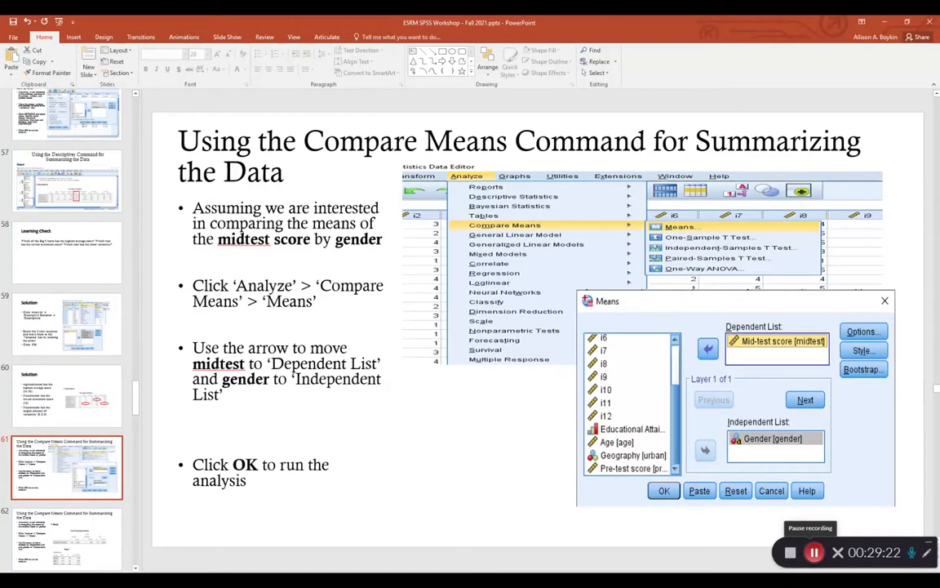
key("shift+F5")
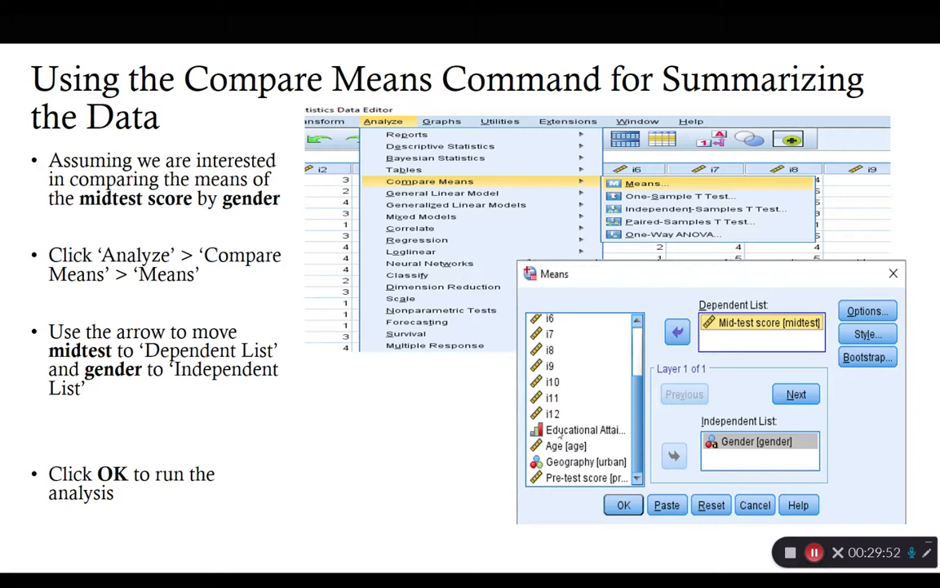
key("Escape")
Switch back to the grit dataset in SPSS and set up a Means comparison with Mid-test score as dependent and Gender as independent variable.
key("alt+Tab")
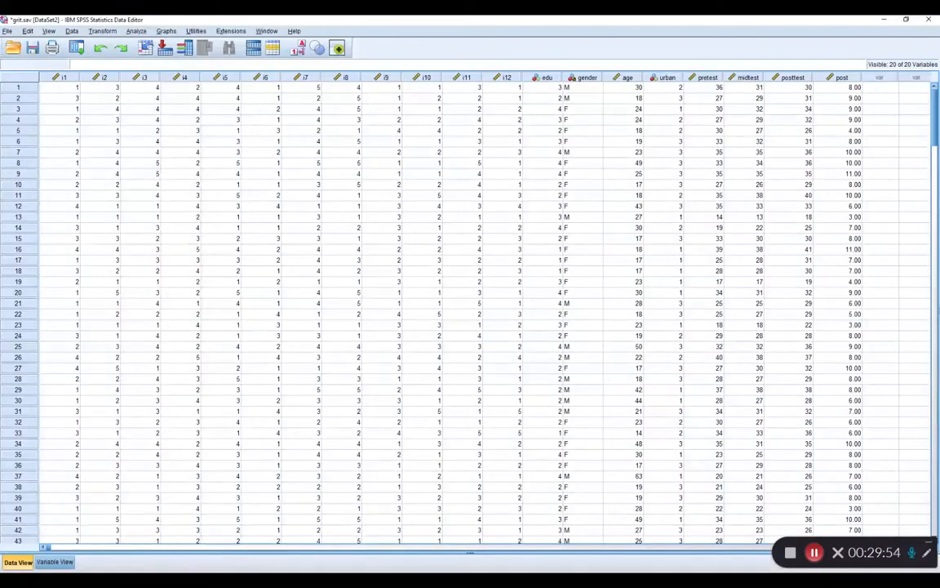
left_click(135, 31)
mouse_move(150, 89)
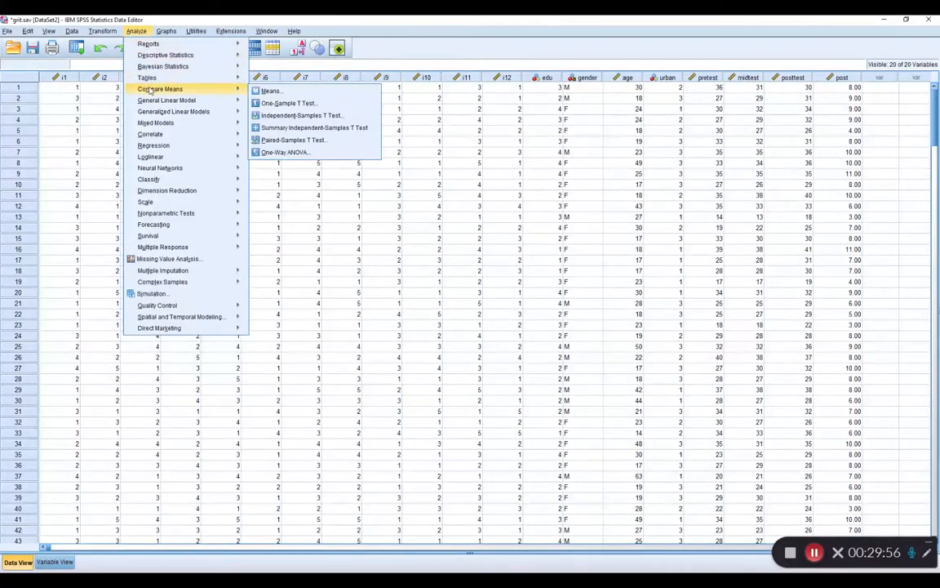
left_click(272, 91)
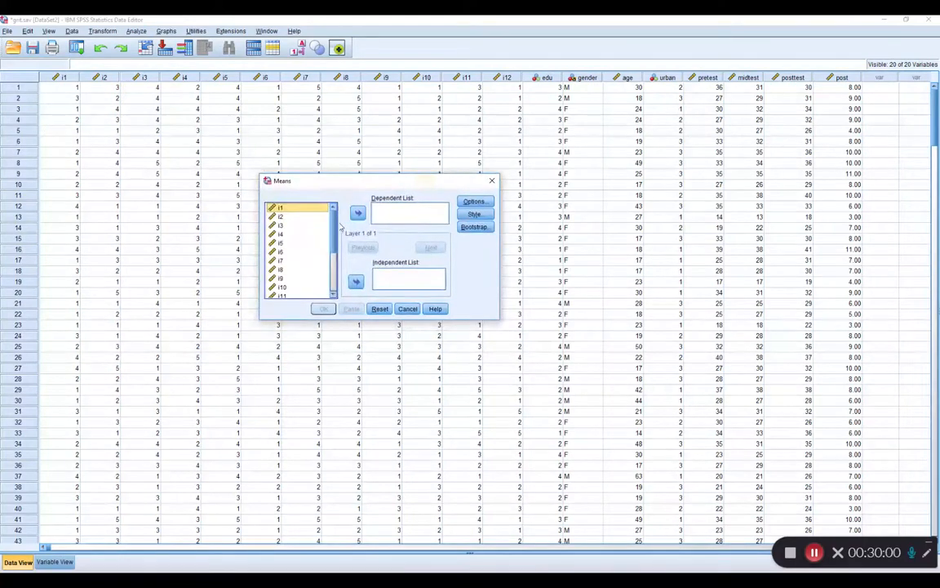
scroll(302, 261, "down", 3)
left_click(301, 276)
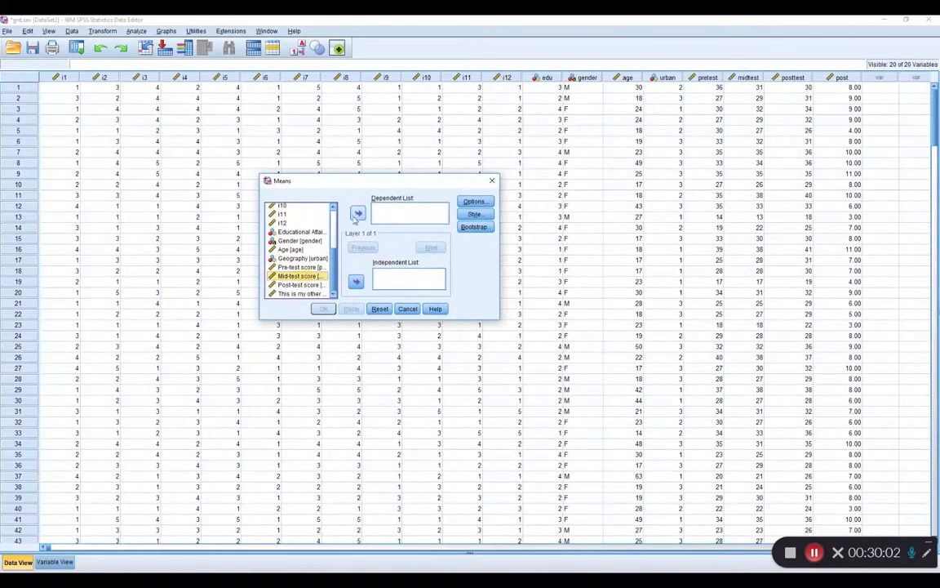
left_click(358, 213)
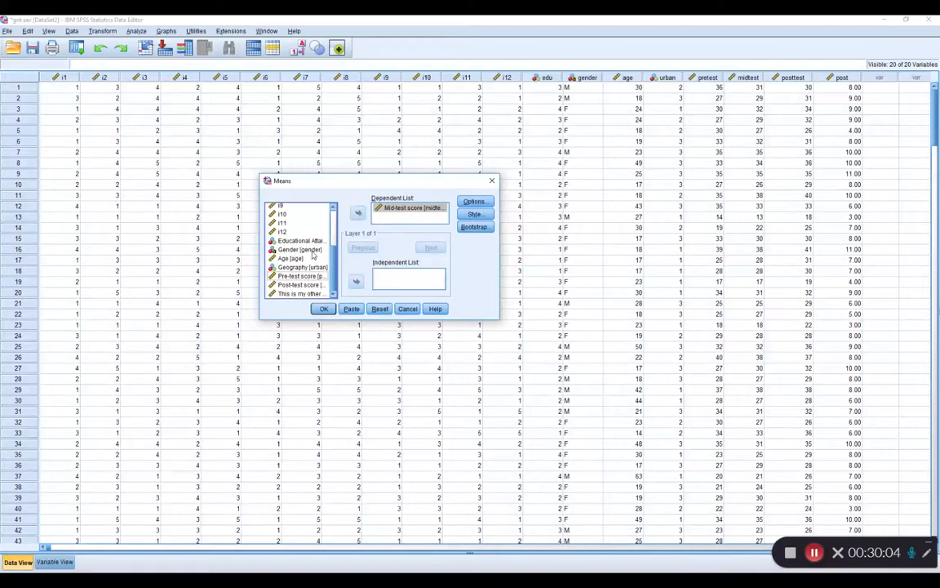
left_click(302, 250)
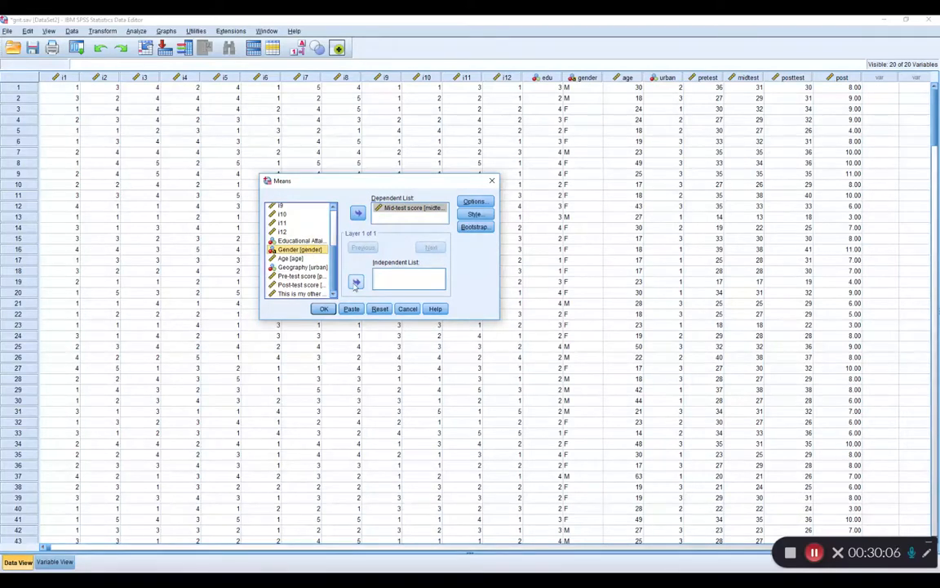
left_click(356, 282)
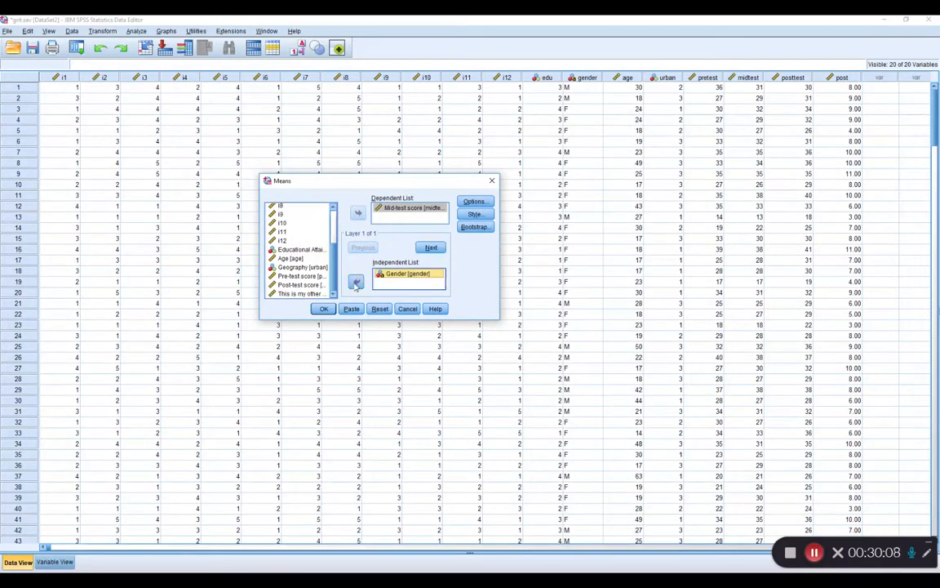
Review the cell statistics offered in the Means options, keep the default selection and run the analysis.
left_click(474, 202)
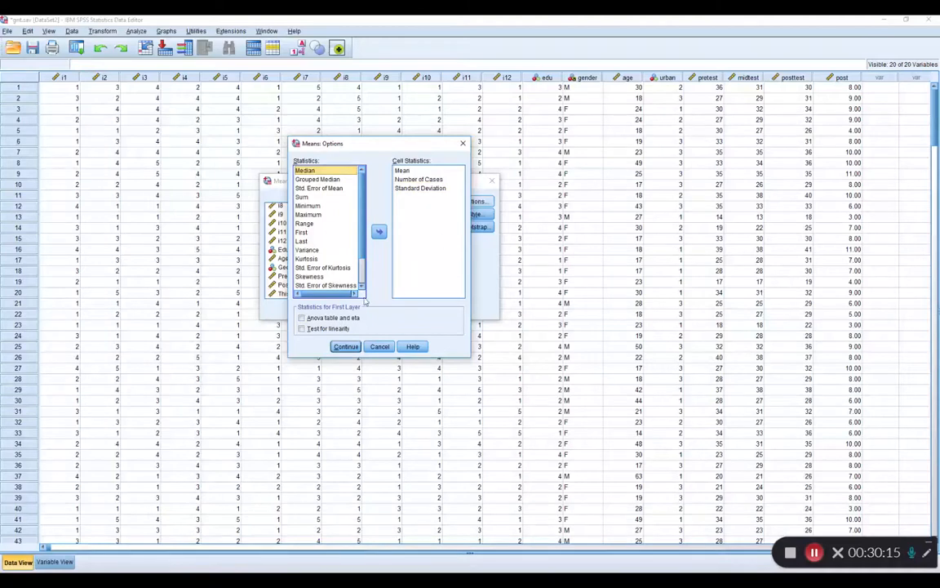
left_click(350, 348)
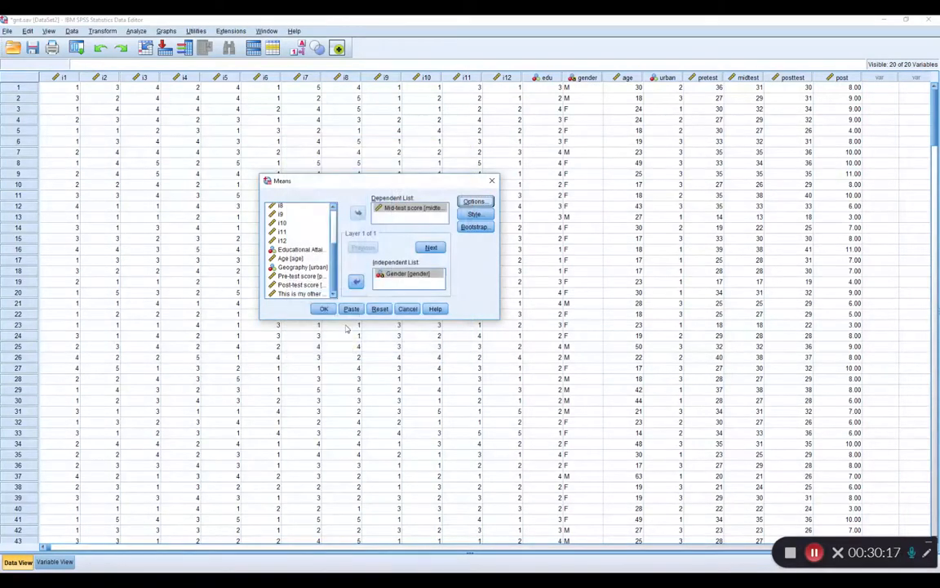
left_click(322, 309)
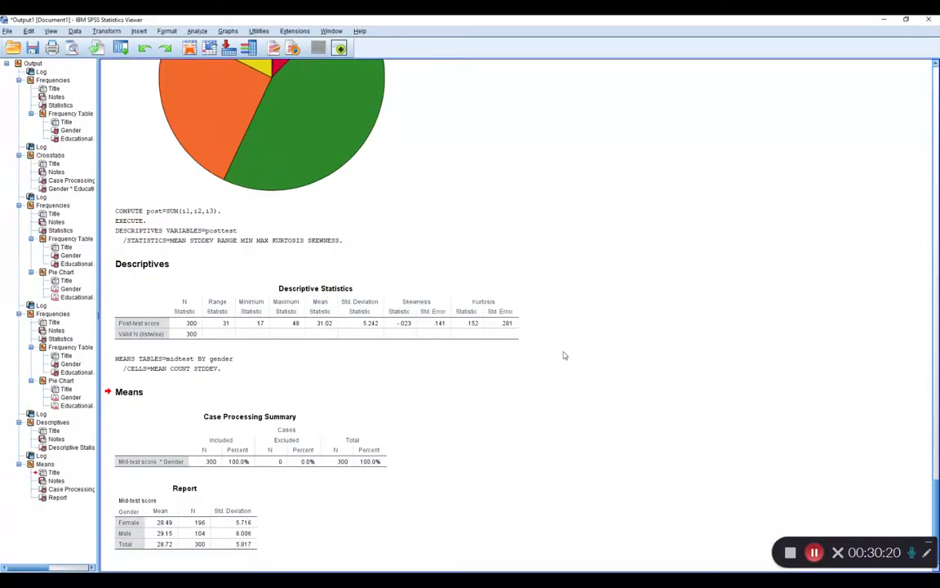
Compare the female and male mean mid-test scores in the Report table of the Means output.
left_click(160, 524)
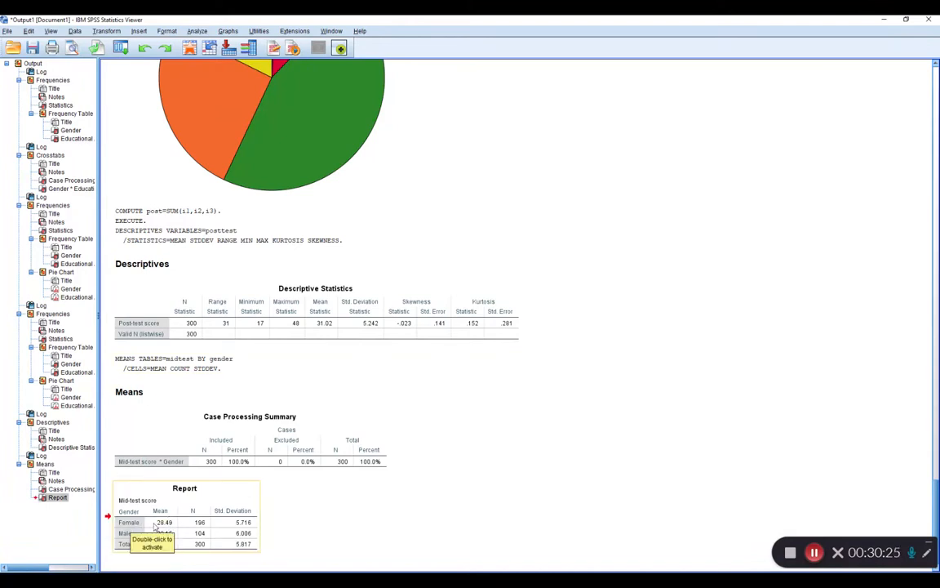
left_click(927, 552)
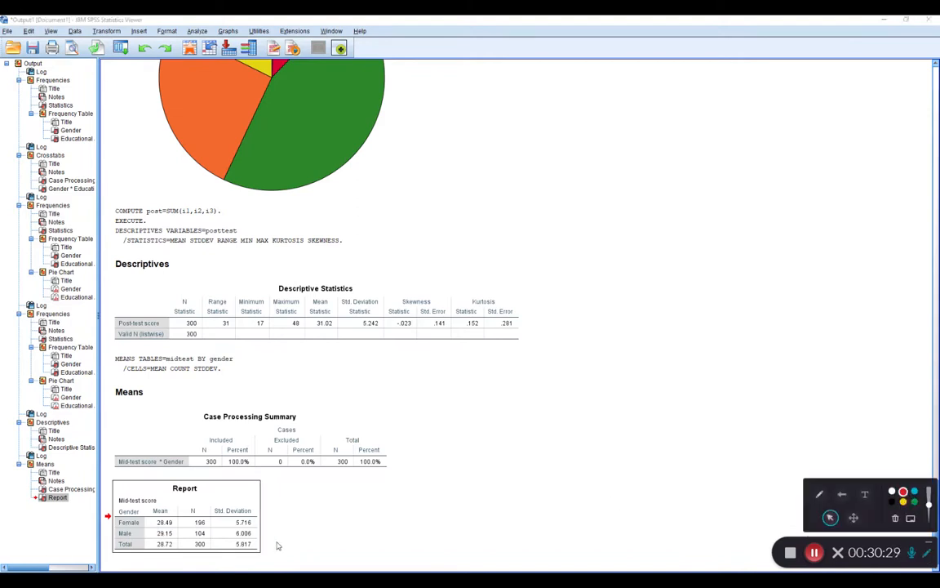
left_click(817, 495)
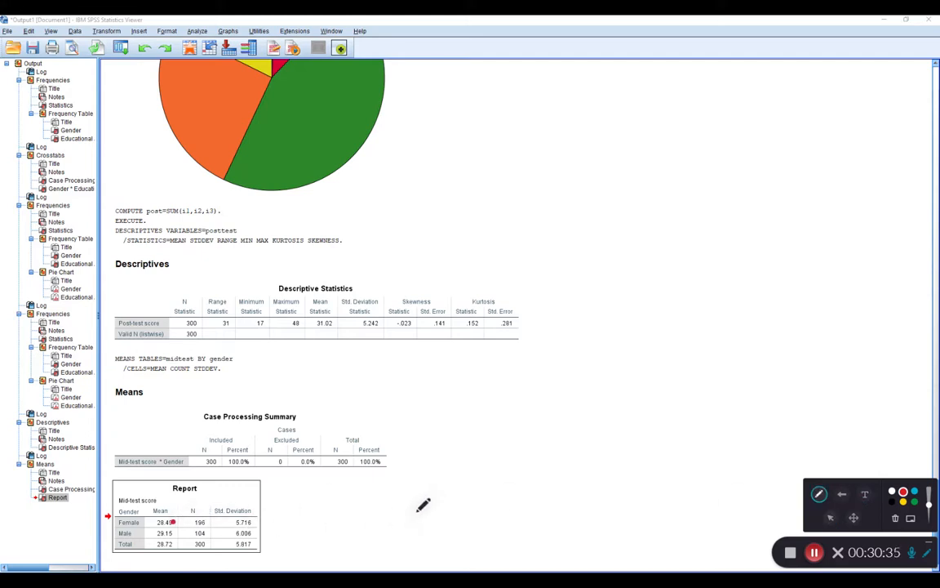
left_click(173, 533)
left_click(928, 555)
left_click(928, 555)
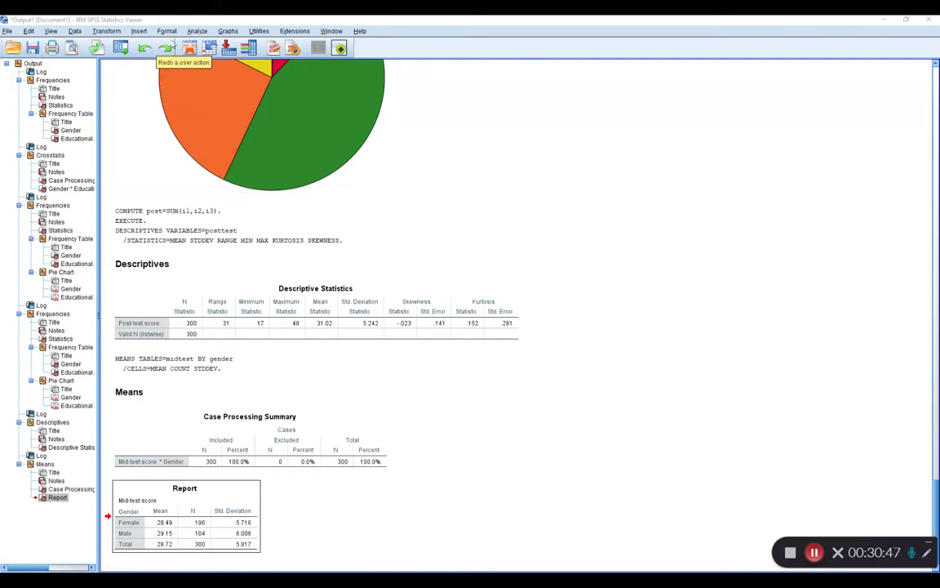
Set up an Independent-Samples T Test with Mid-test score as the test variable and Gender as the grouping variable.
left_click(194, 32)
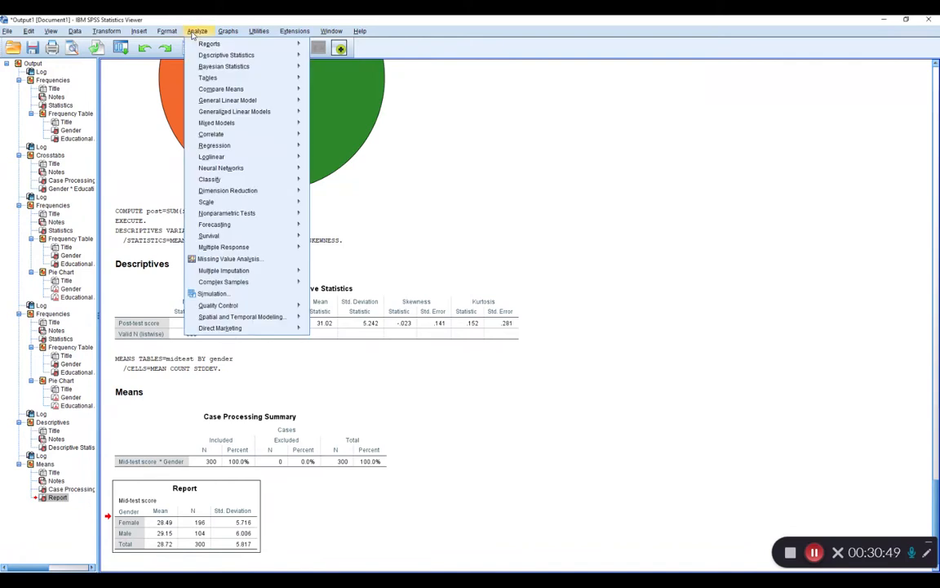
mouse_move(200, 88)
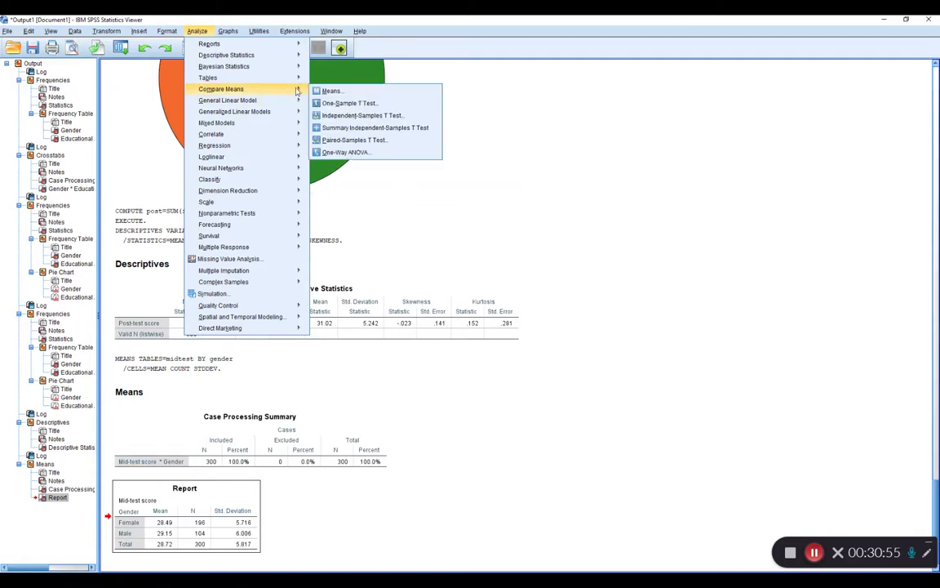
left_click(360, 116)
scroll(390, 299, "down", 4)
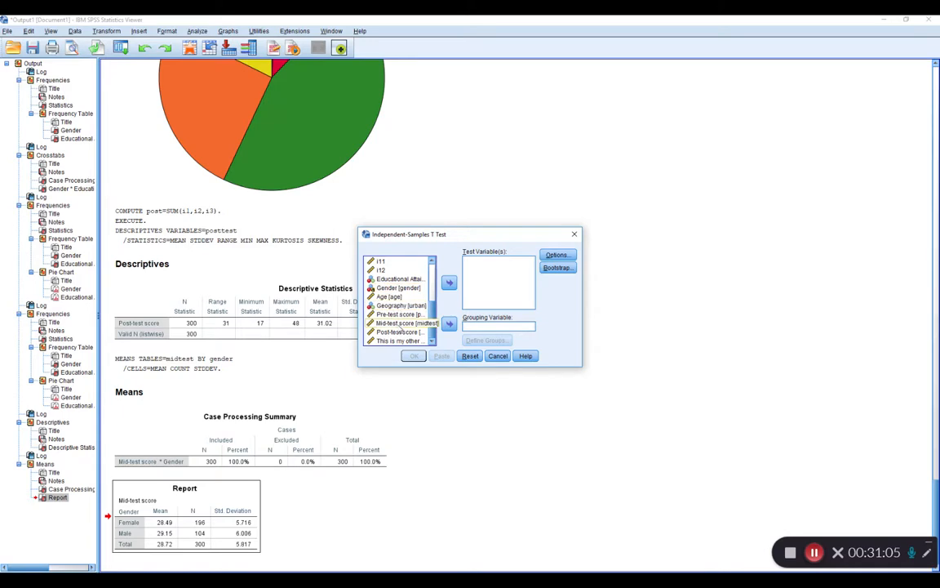
left_click(400, 324)
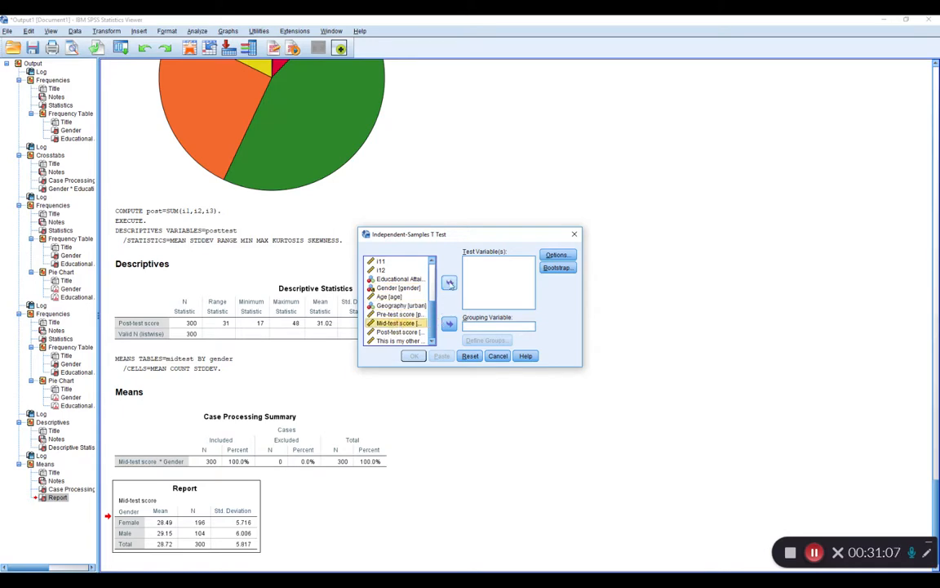
left_click(449, 282)
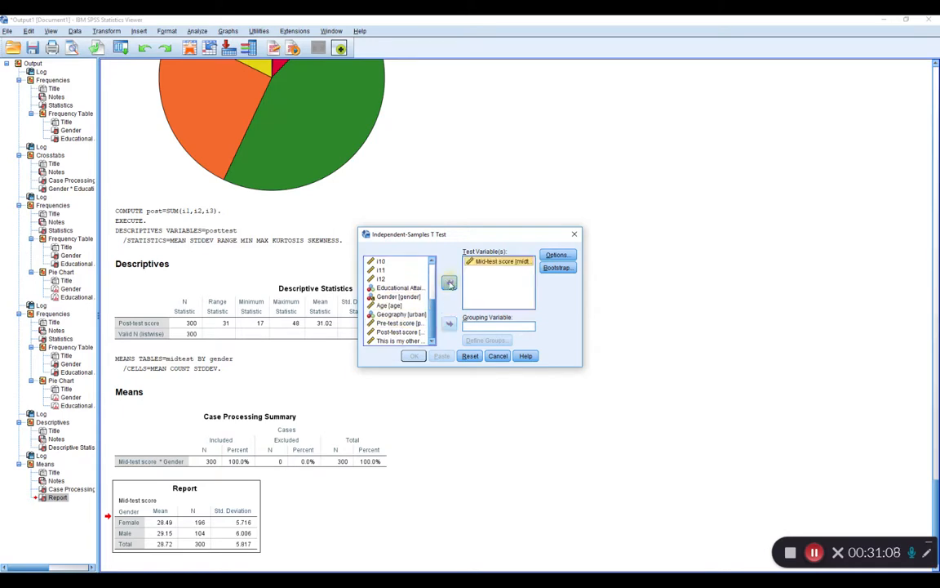
left_click(398, 296)
left_click(448, 323)
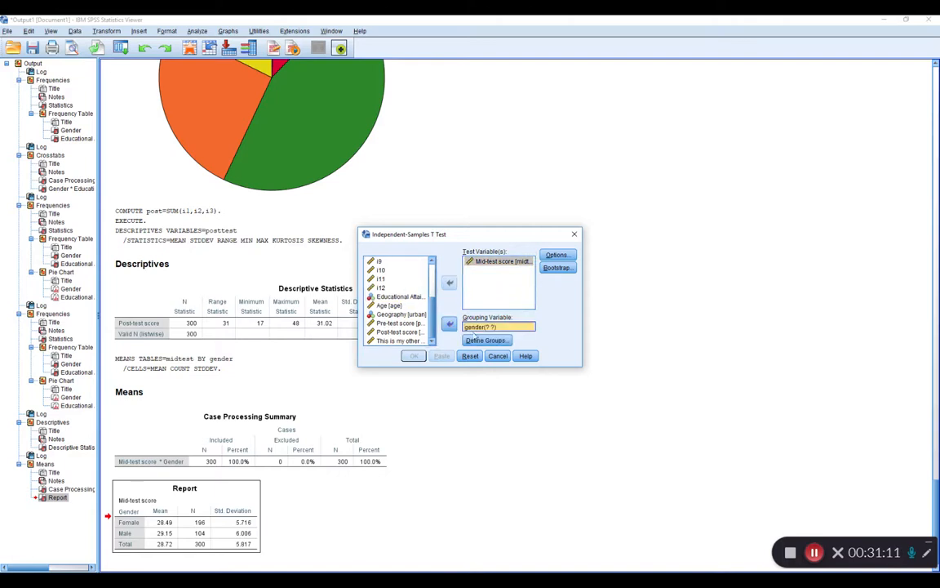
Define the gender groups as M for Group 1 and F for Group 2, and run the t test.
left_click(480, 341)
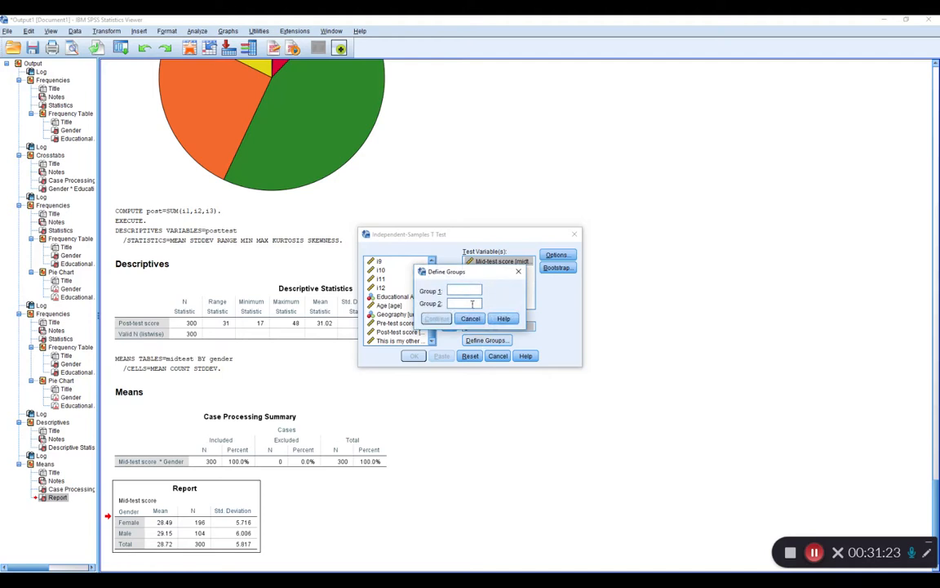
type("F")
left_click(436, 319)
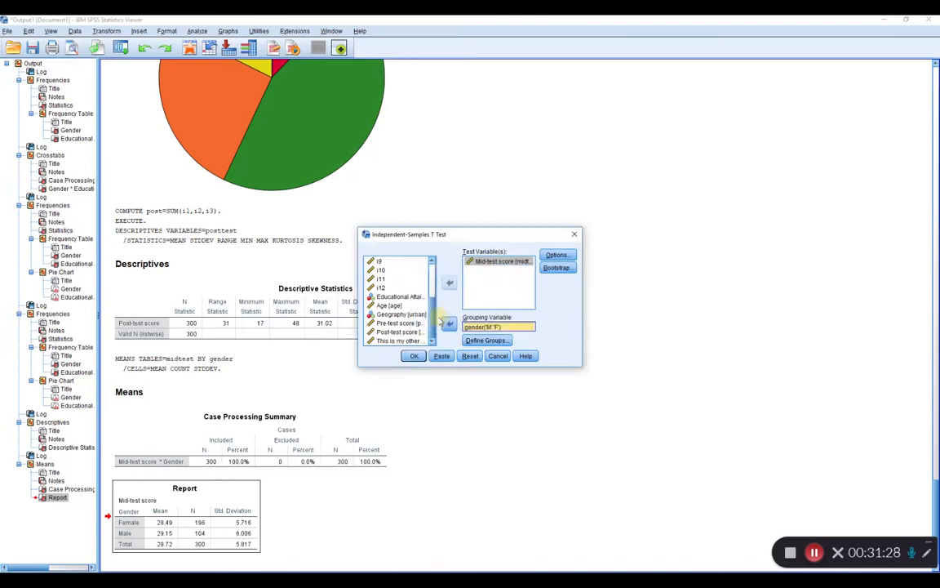
left_click(414, 355)
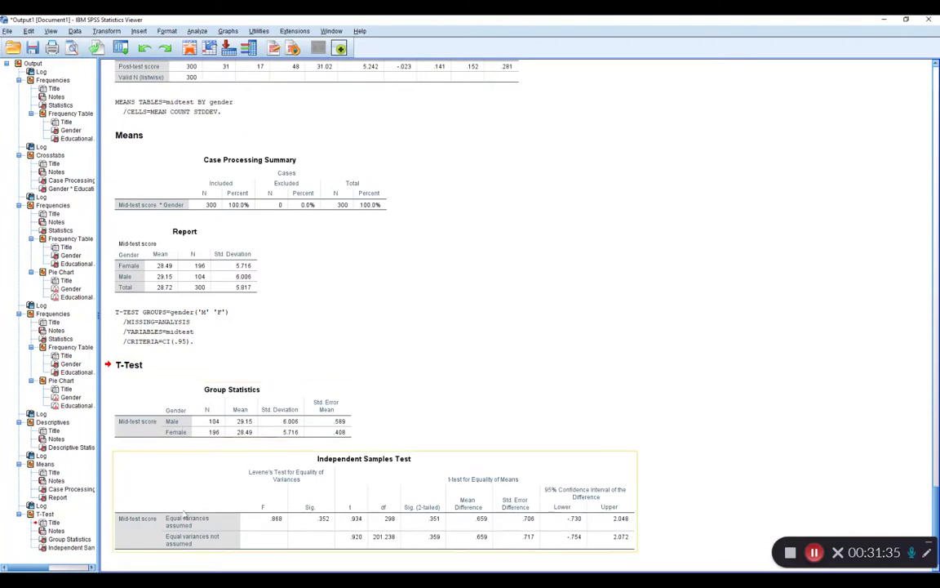
Examine the two-tailed significance for equal variances in the Independent Samples Test table.
left_click(925, 553)
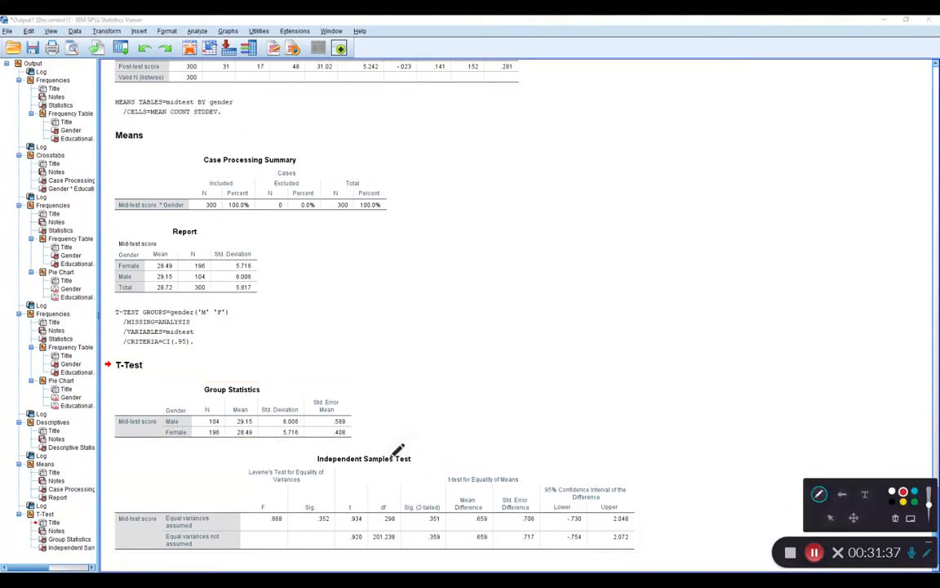
mouse_move(312, 453)
left_mouse_down()
mouse_move(420, 452)
mouse_move(365, 462)
mouse_move(314, 448)
left_mouse_up()
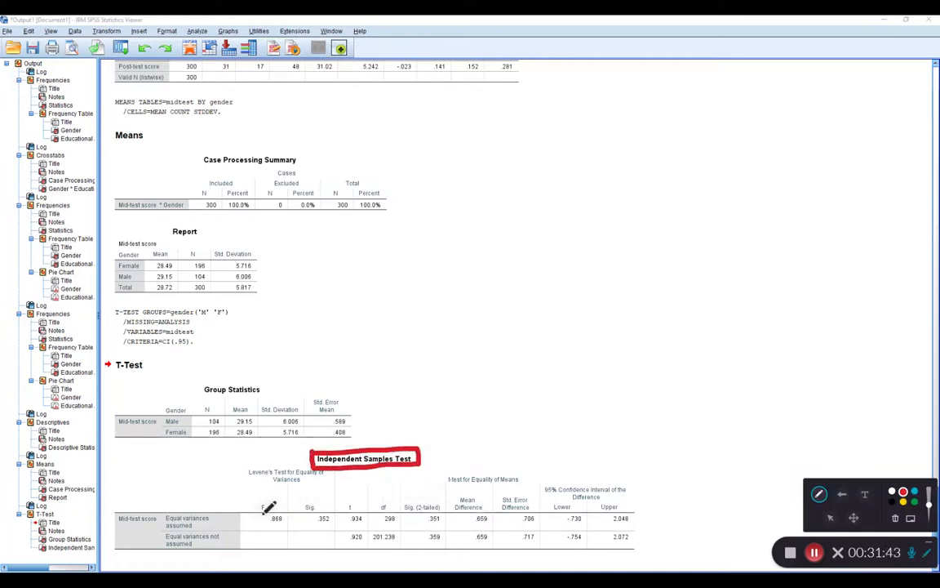
mouse_move(413, 501)
left_mouse_down()
mouse_move(442, 502)
mouse_move(446, 521)
mouse_move(409, 527)
mouse_move(405, 501)
left_mouse_up()
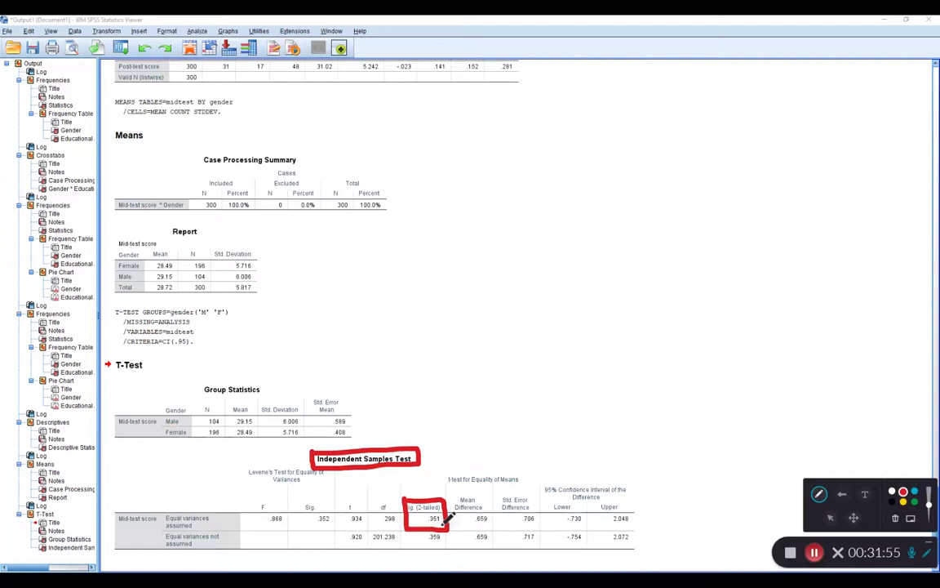
left_click(897, 519)
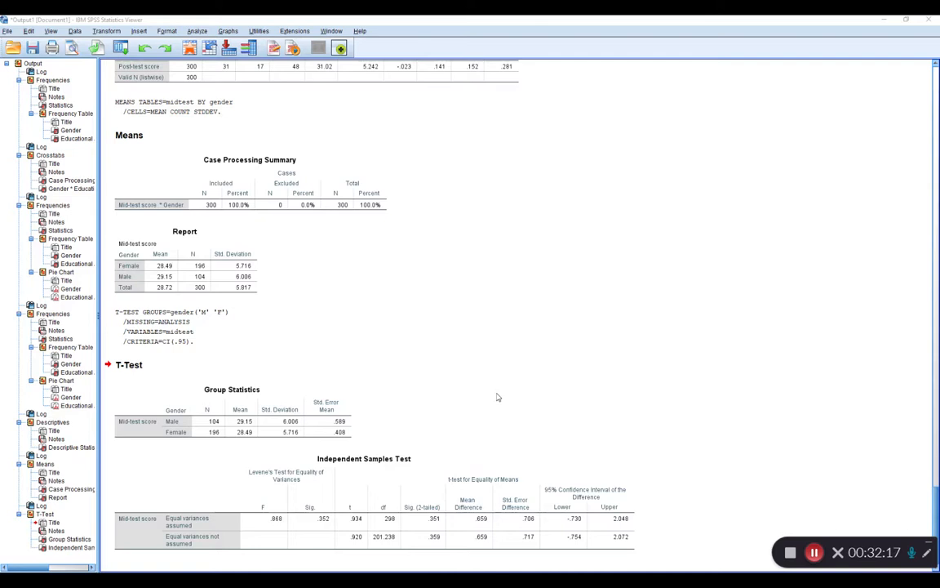
left_click(815, 553)
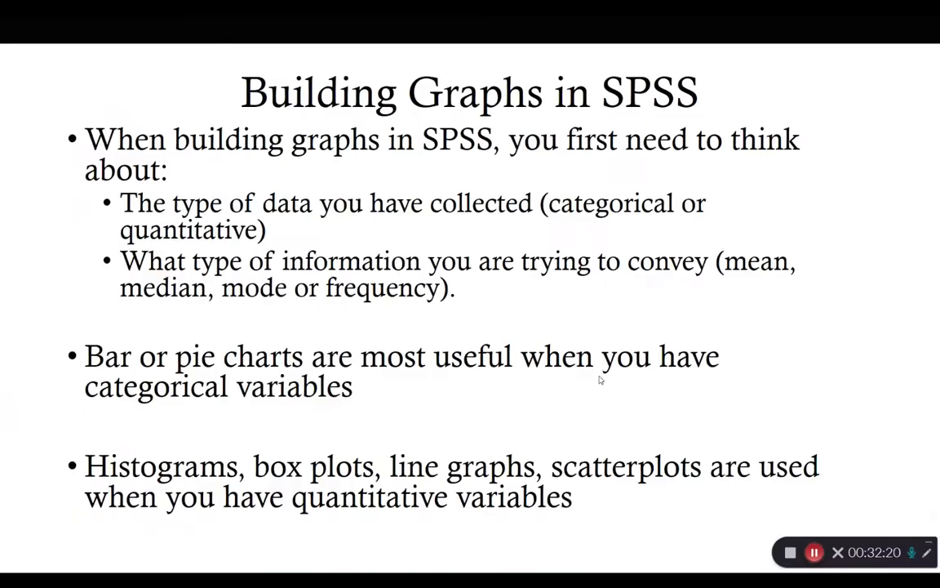
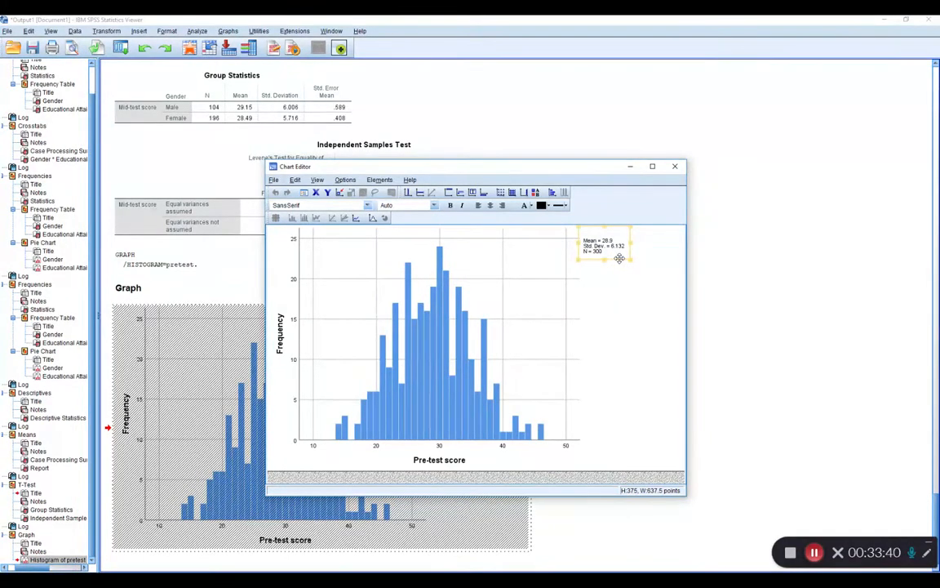
Set the histogram's statistics text to size 12 and recolour its bars dark red, leaving the chart editor when done.
left_click(433, 205)
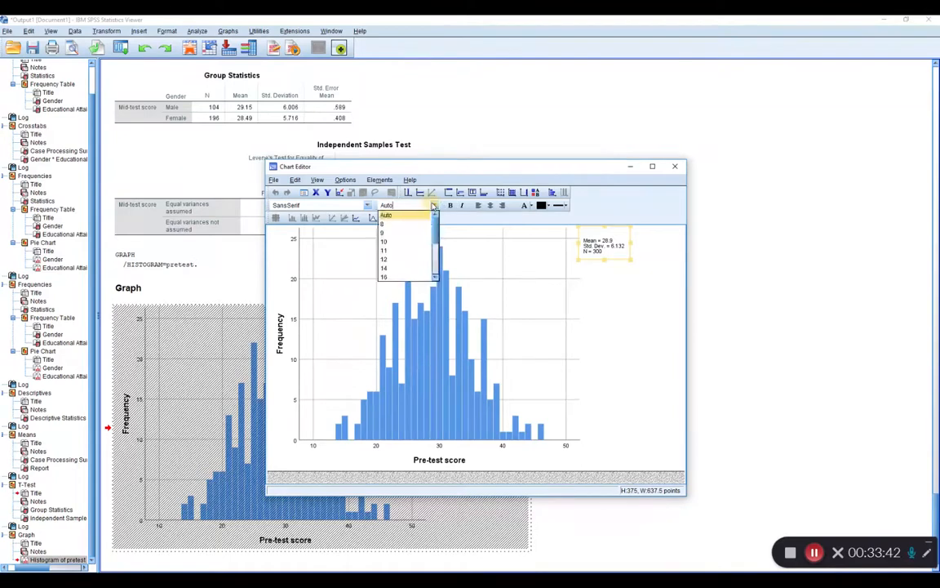
left_click(412, 260)
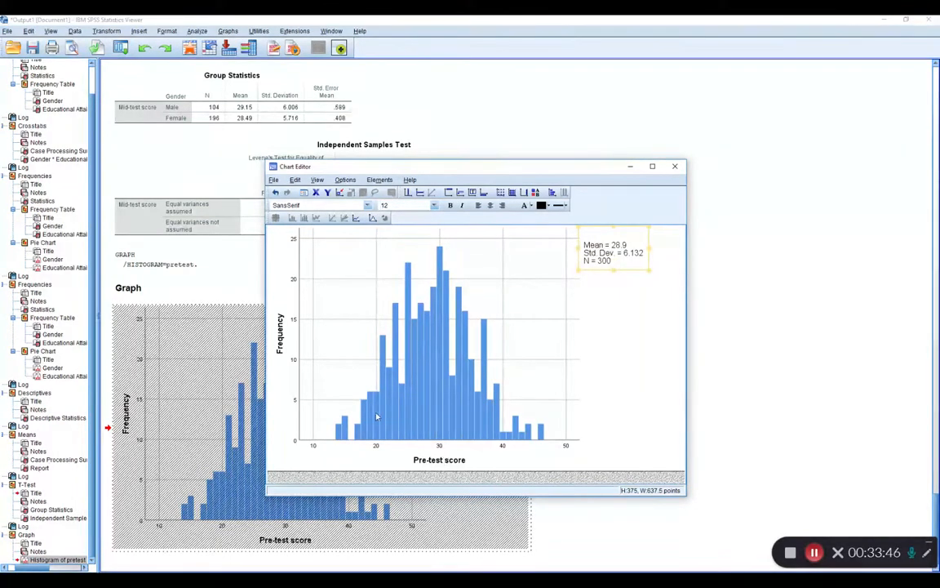
left_click(423, 351)
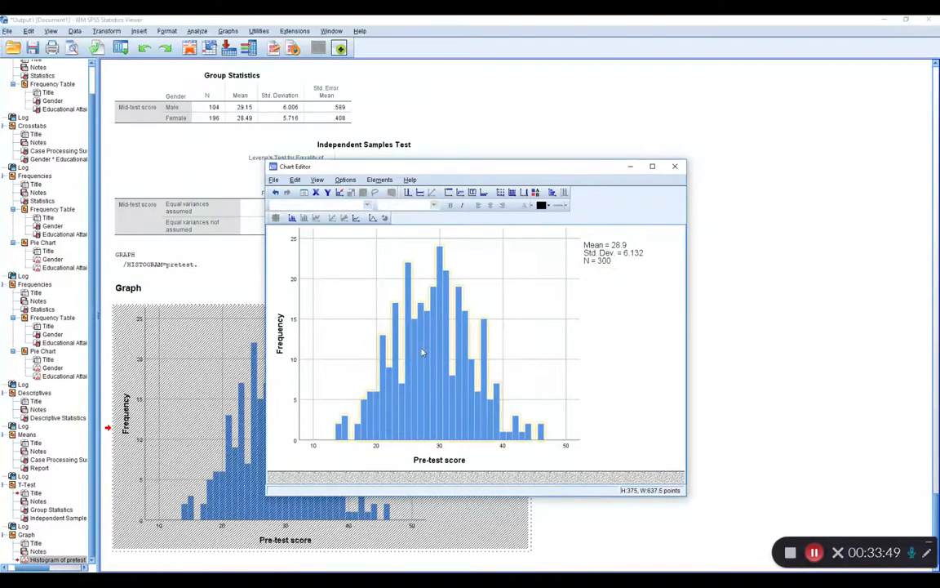
left_click(549, 206)
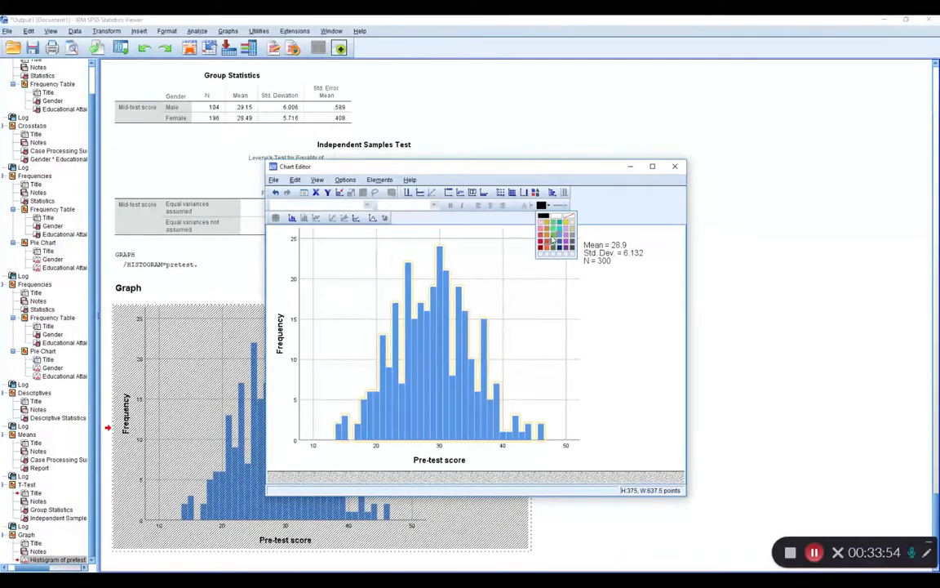
left_click(541, 244)
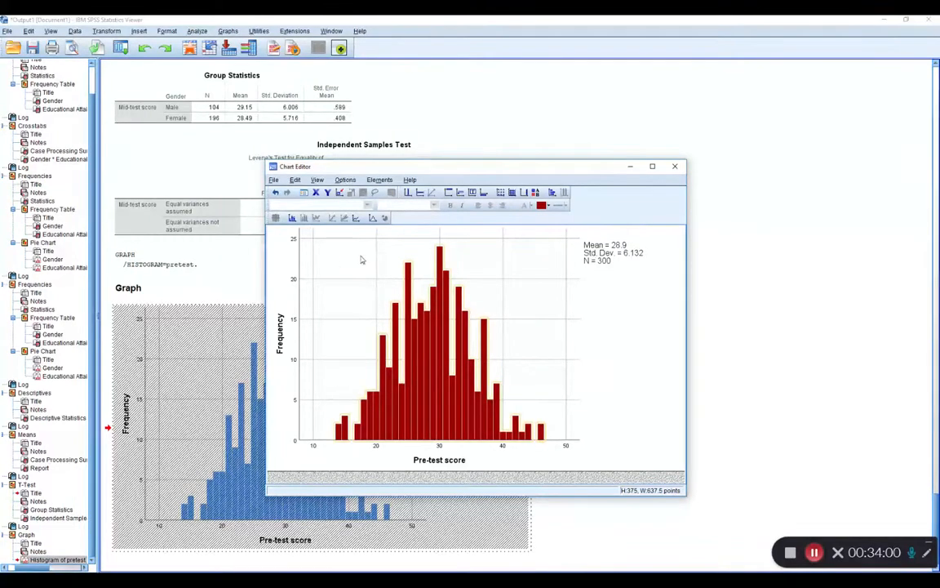
left_click(675, 165)
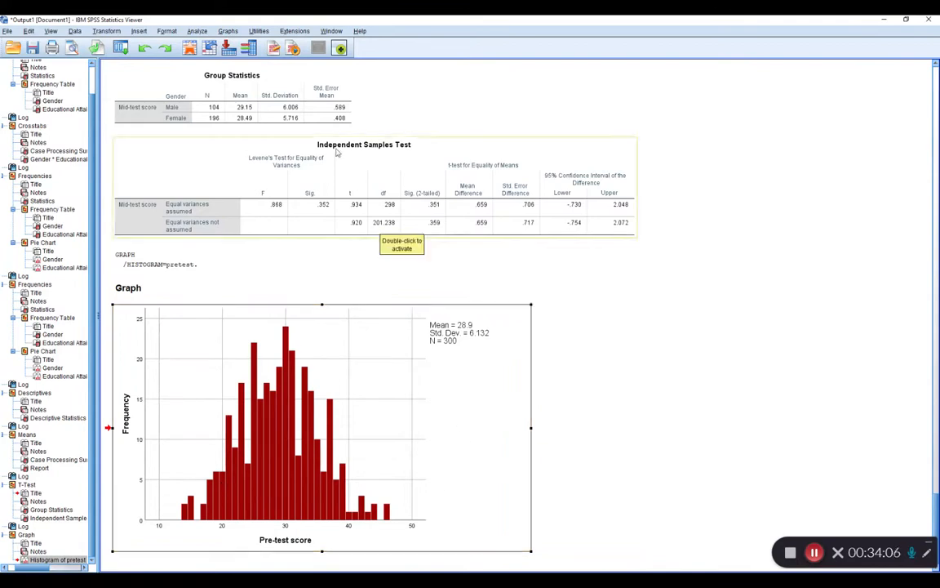
Create a simple boxplot for groups of cases with Pre-test score as the variable and Gender on the category axis, and view it in the chart editor.
left_click(196, 31)
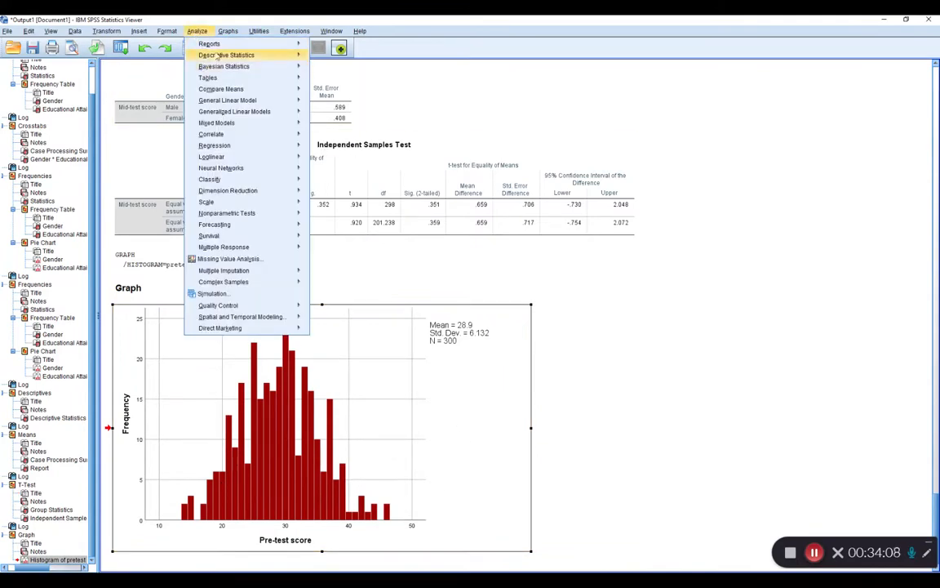
mouse_move(228, 31)
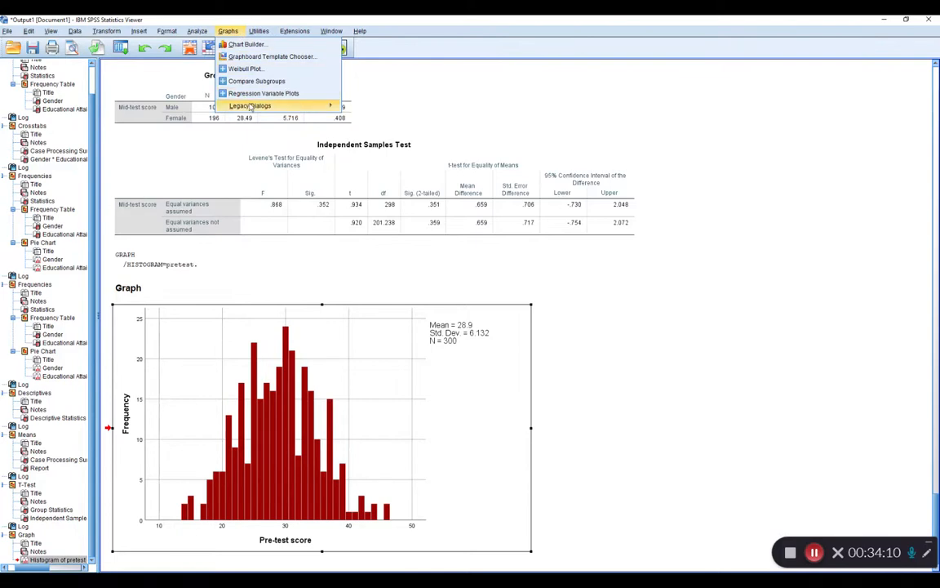
mouse_move(251, 106)
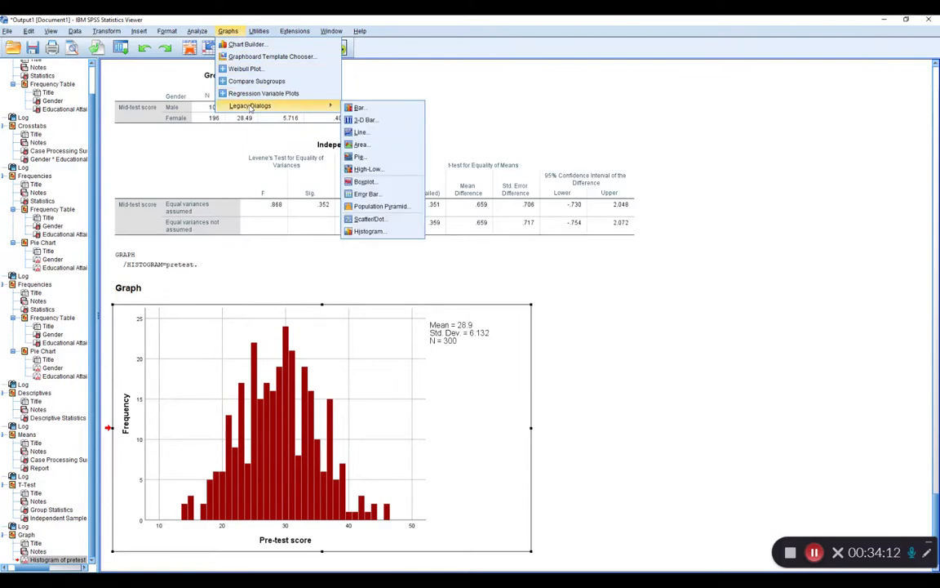
left_click(378, 183)
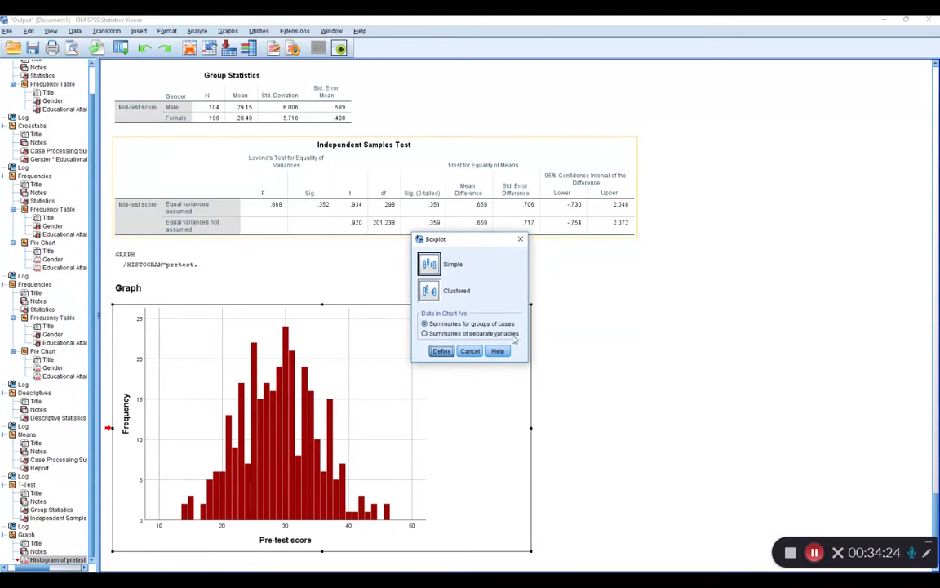
left_click(441, 351)
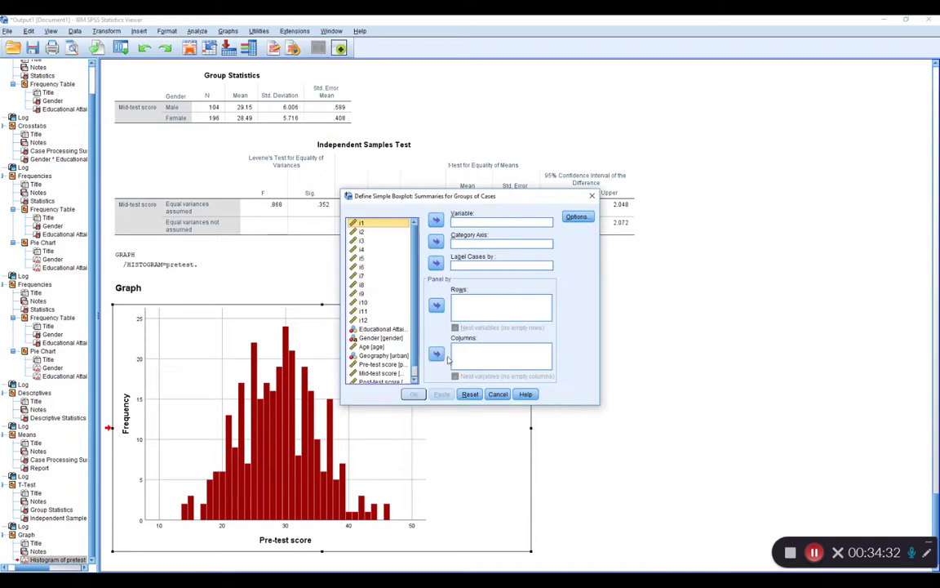
scroll(383, 310, "down", 1)
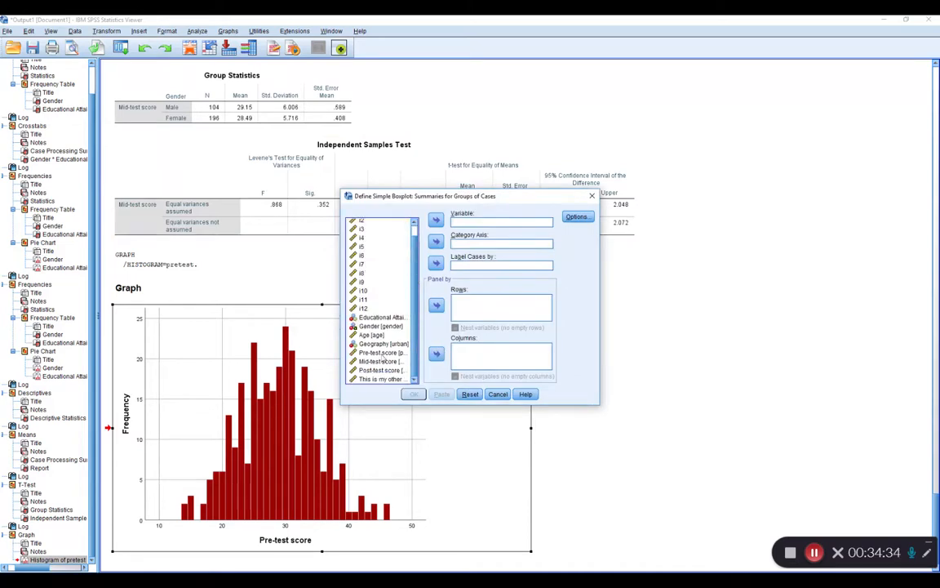
left_click(381, 351)
left_click(437, 221)
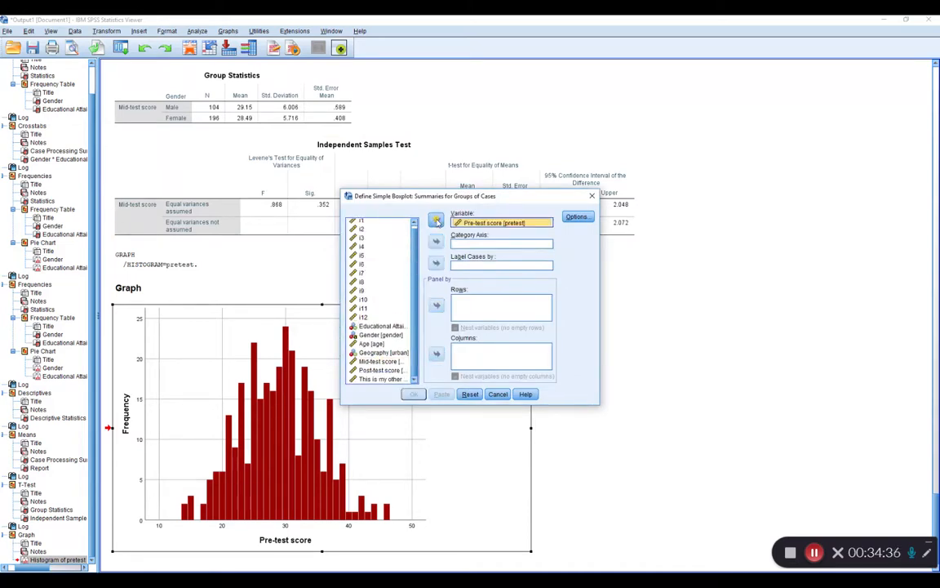
left_click(380, 334)
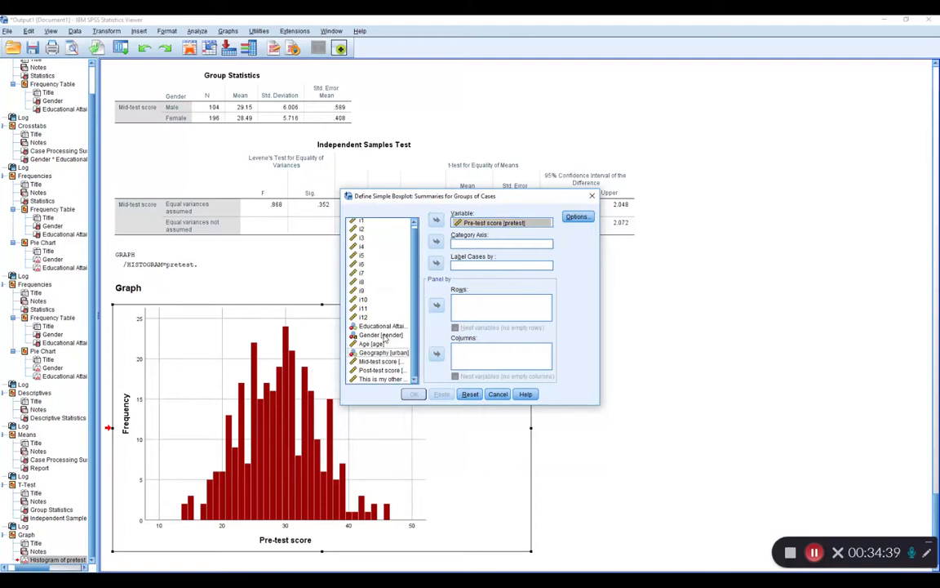
left_click(437, 242)
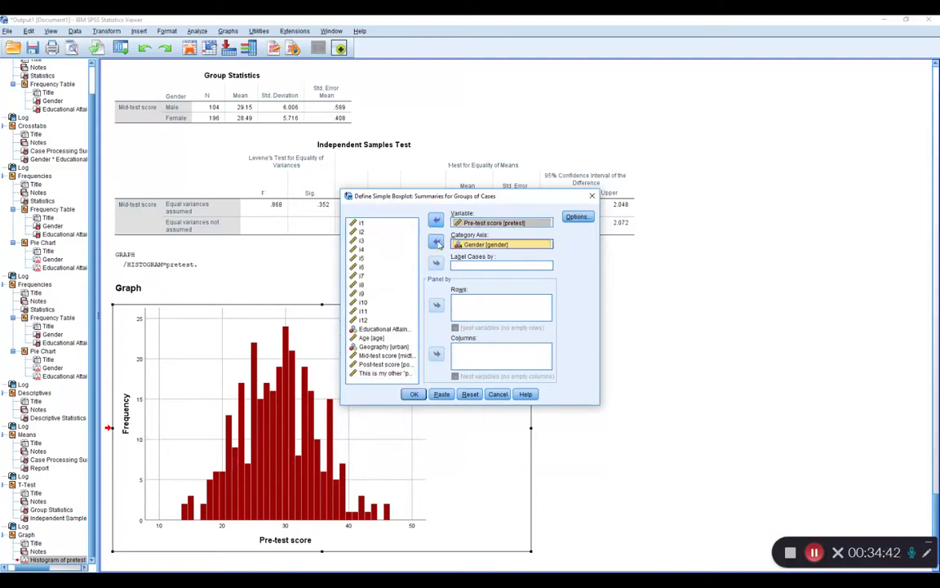
left_click(414, 394)
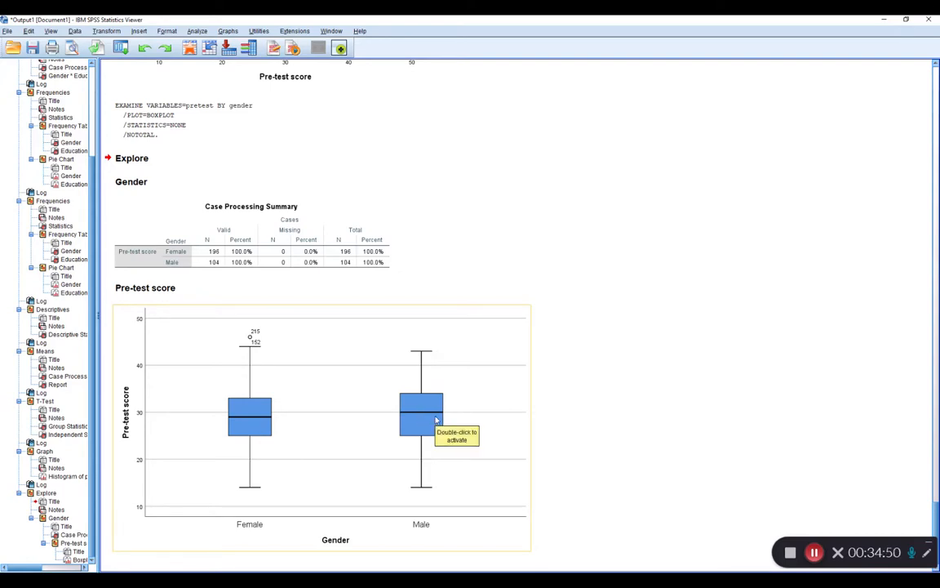
double_click(260, 374)
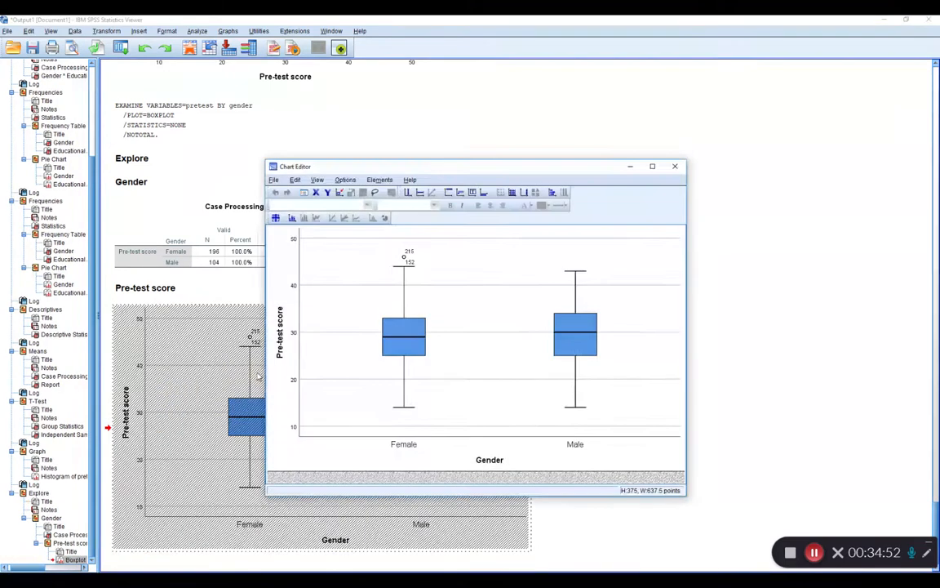
left_click(675, 165)
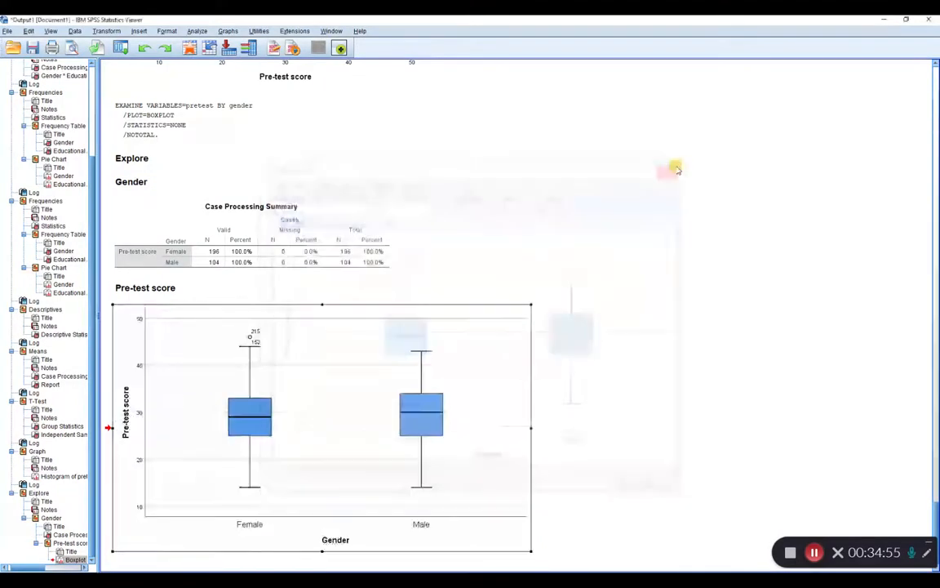
Create a simple scatterplot with Pre-test score on the X axis and Post-test score on the Y axis, and review its trend.
left_click(231, 33)
mouse_move(254, 110)
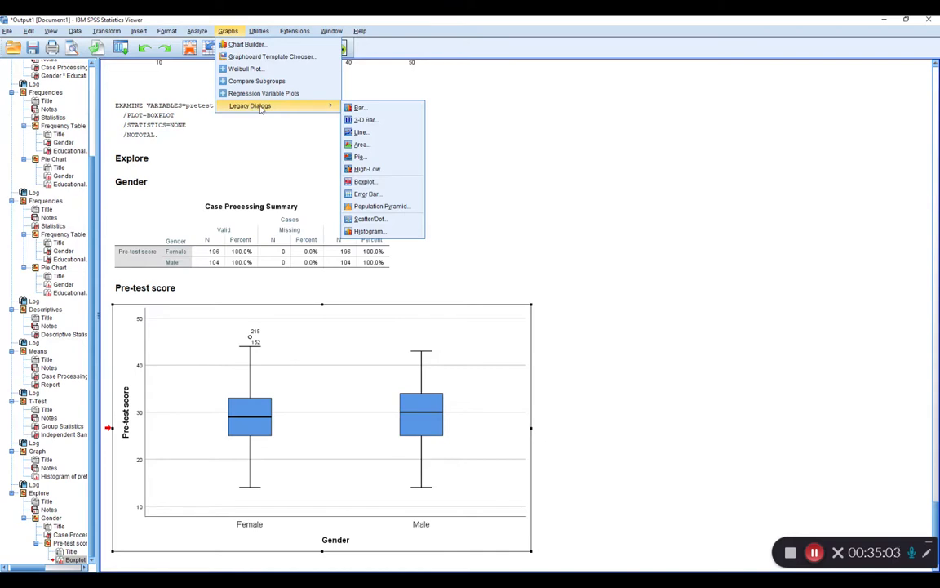
left_click(367, 219)
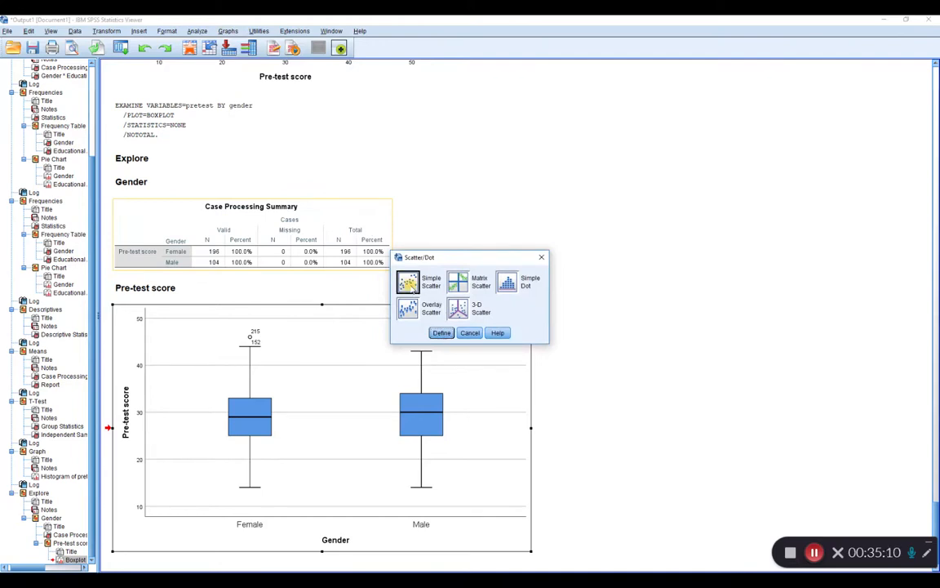
left_click(441, 332)
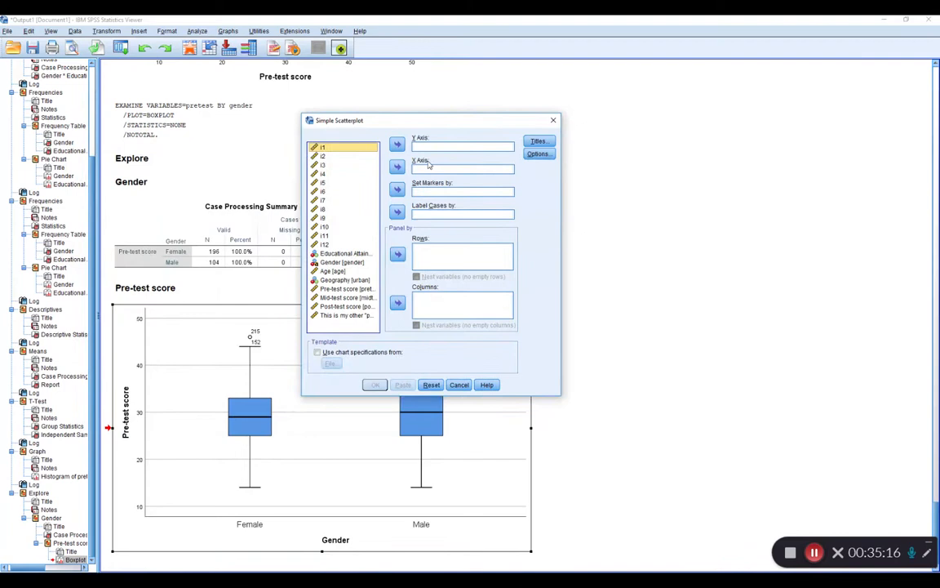
left_click(346, 290)
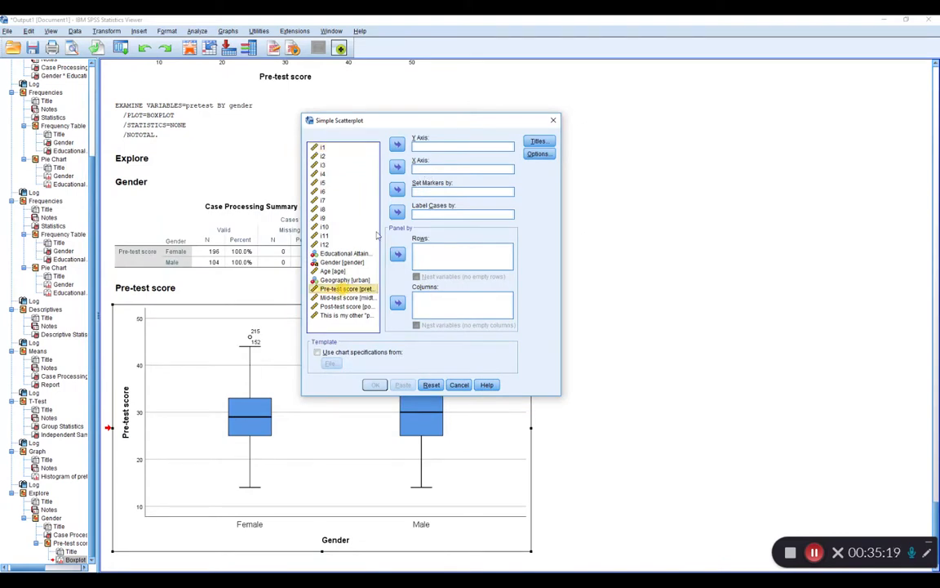
left_click(397, 167)
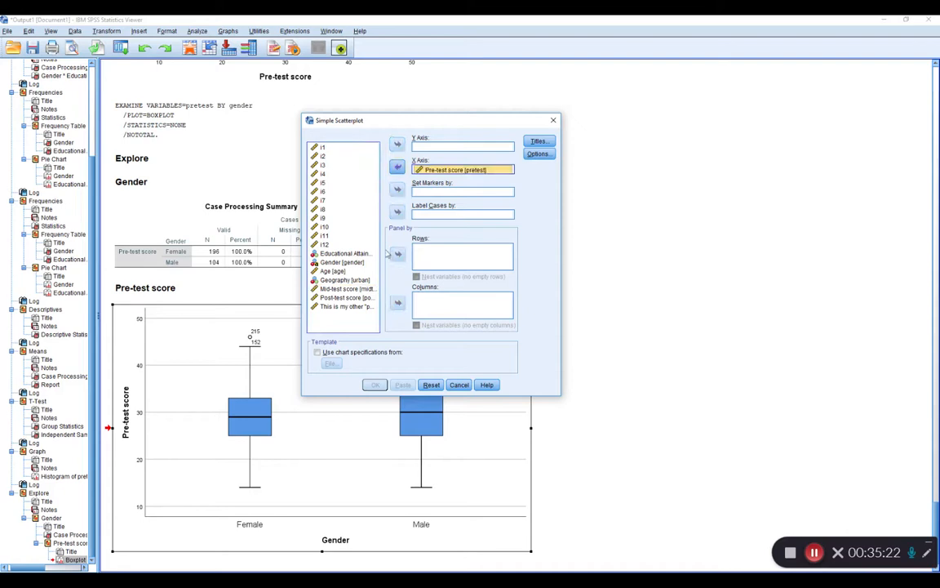
left_click(346, 298)
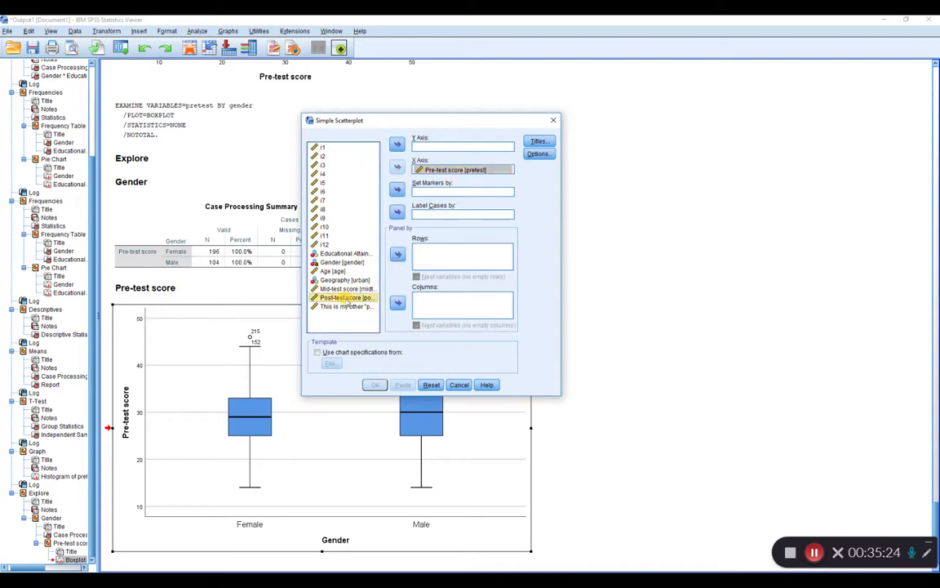
left_click(398, 144)
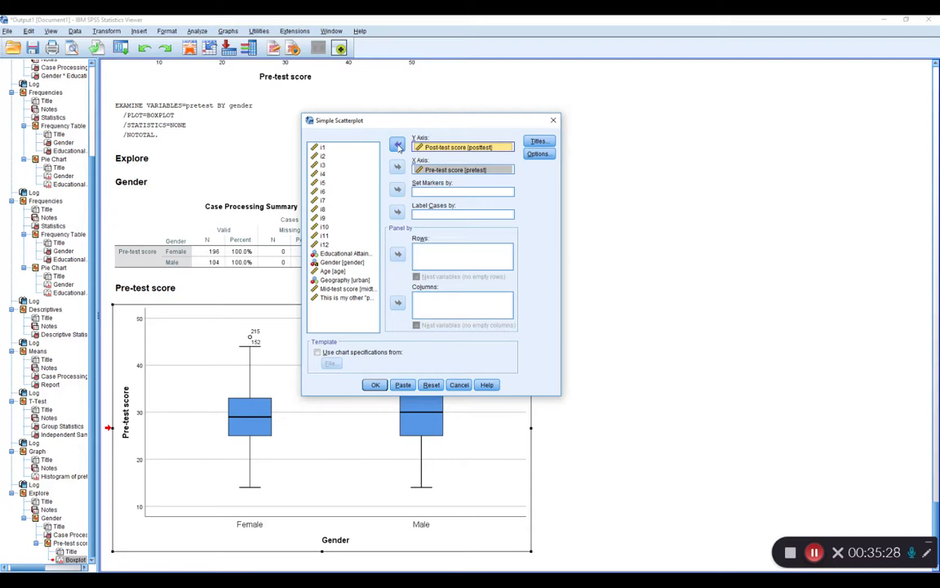
left_click(375, 385)
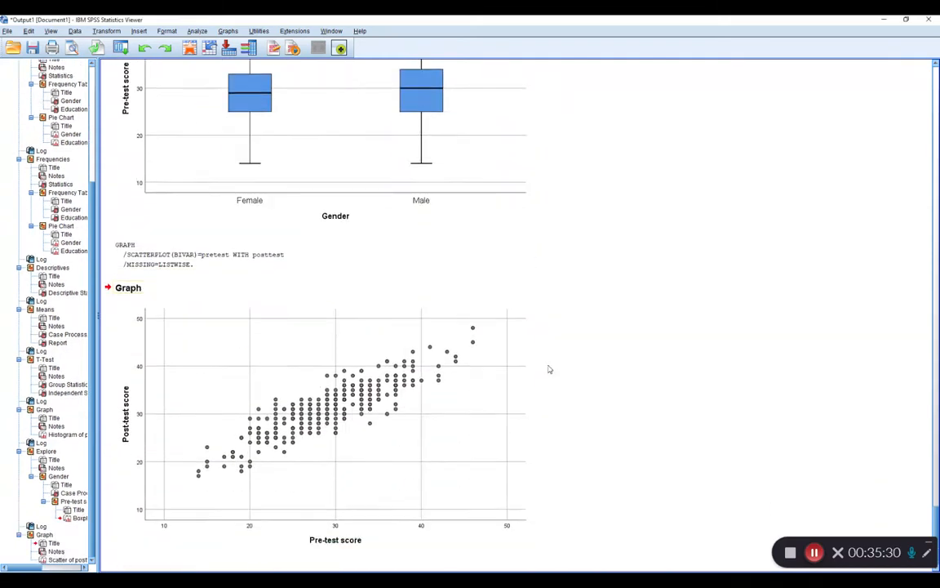
left_click(458, 338)
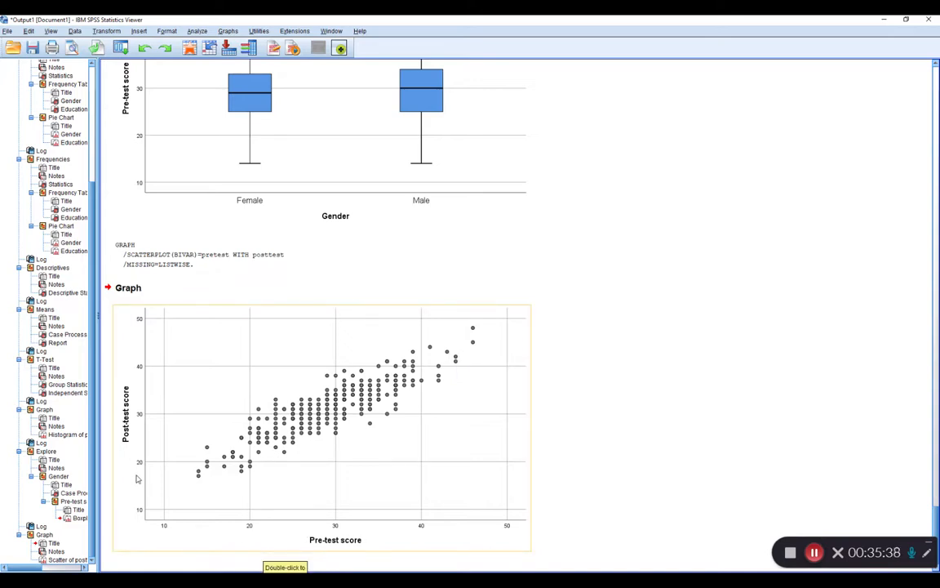
left_click(515, 304)
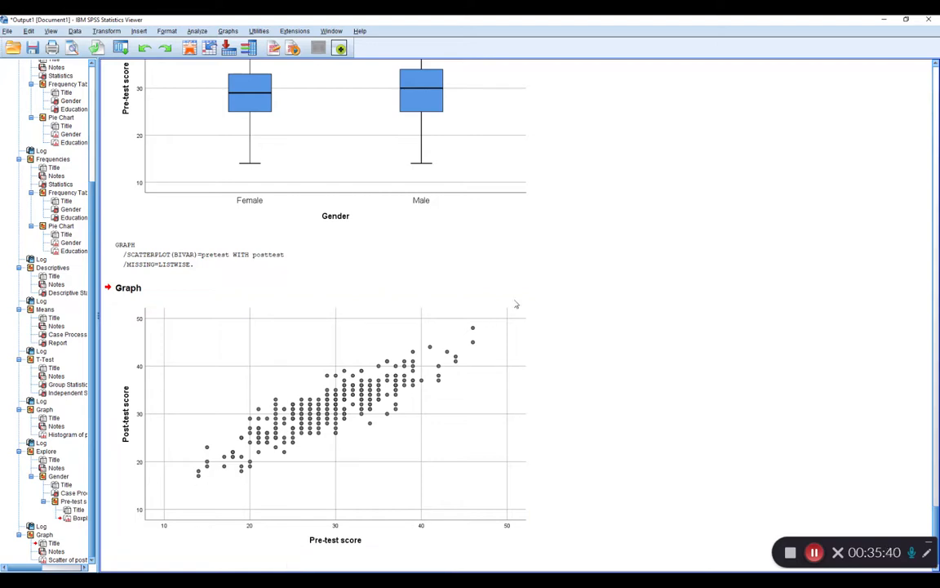
left_click(465, 349)
Add an on-screen text annotation reading "esrm.uark.edu" in the empty space beside the scatterplot.
mouse_move(615, 579)
left_click(927, 554)
left_click(865, 494)
type("esrm.uark.edu")
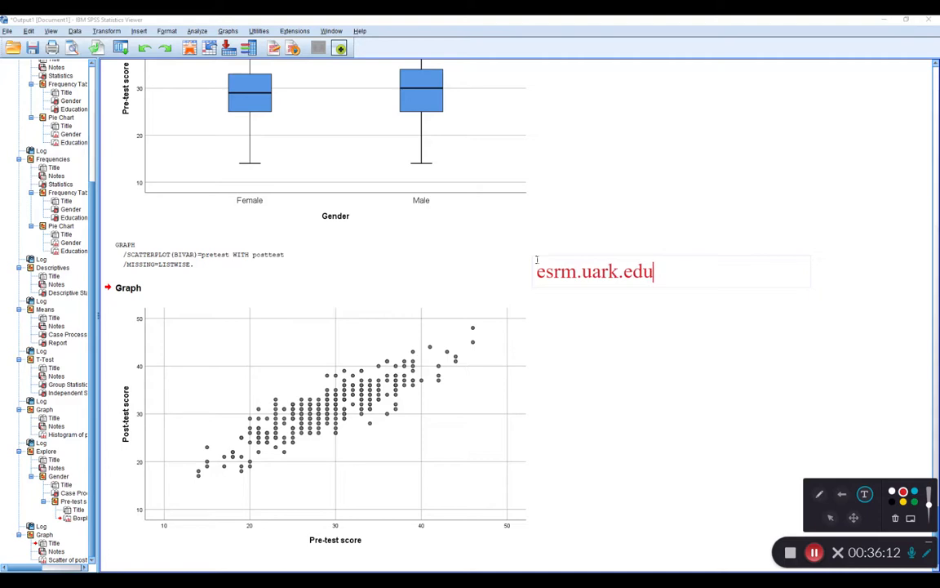
Extend the annotation with the lines "SMSS", "342" and "thank you very much!", separated by blank lines.
key("Return")
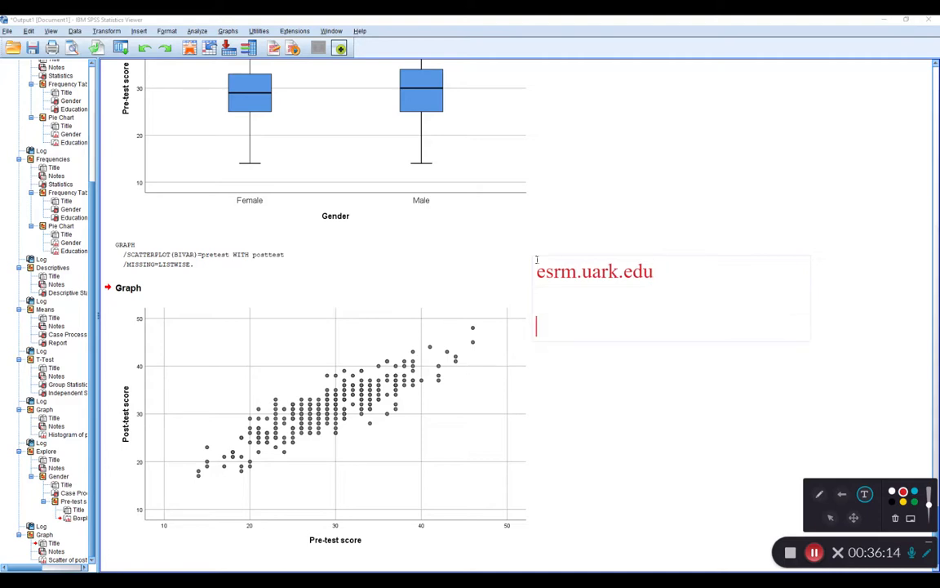
type("SMSS")
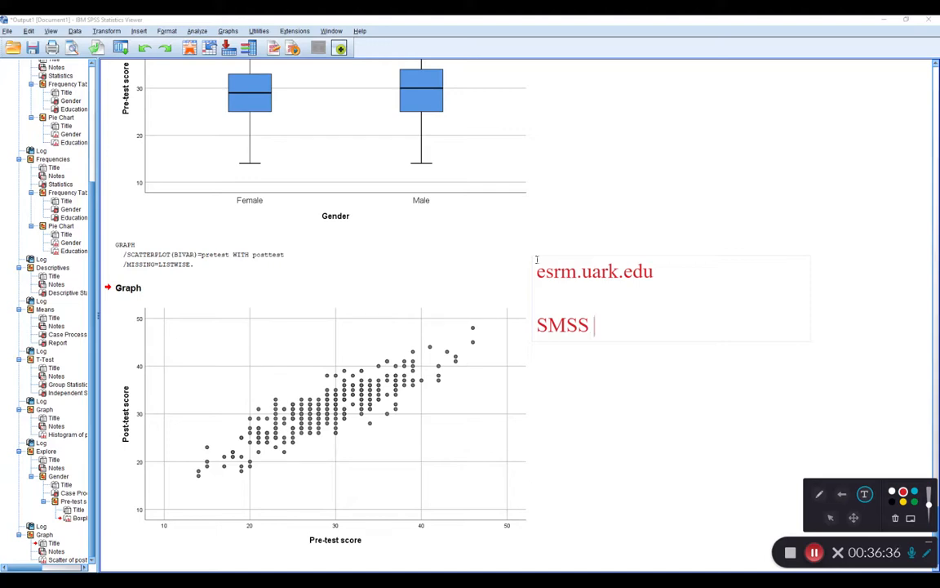
key("Return")
key("Return")
type("342")
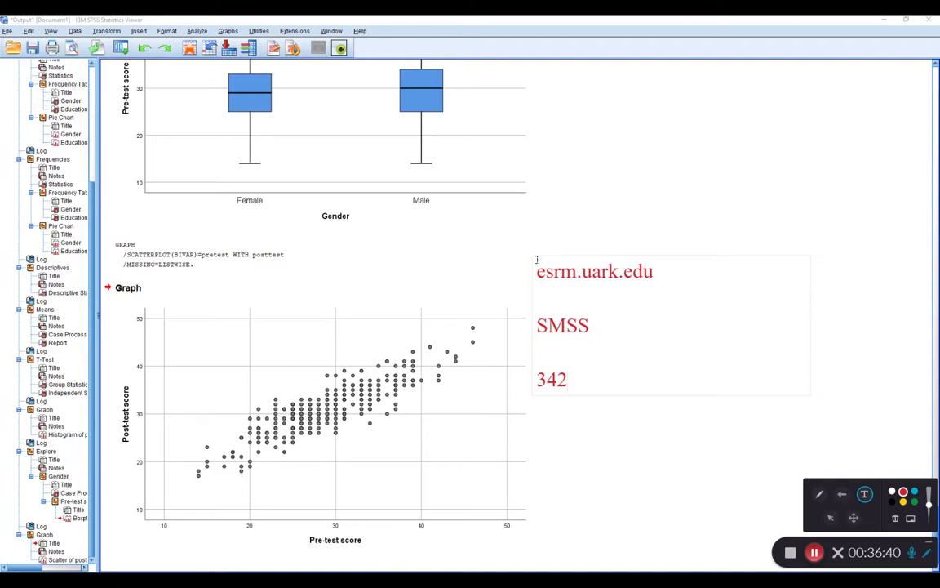
key("Return")
key("Return")
type("thank you ")
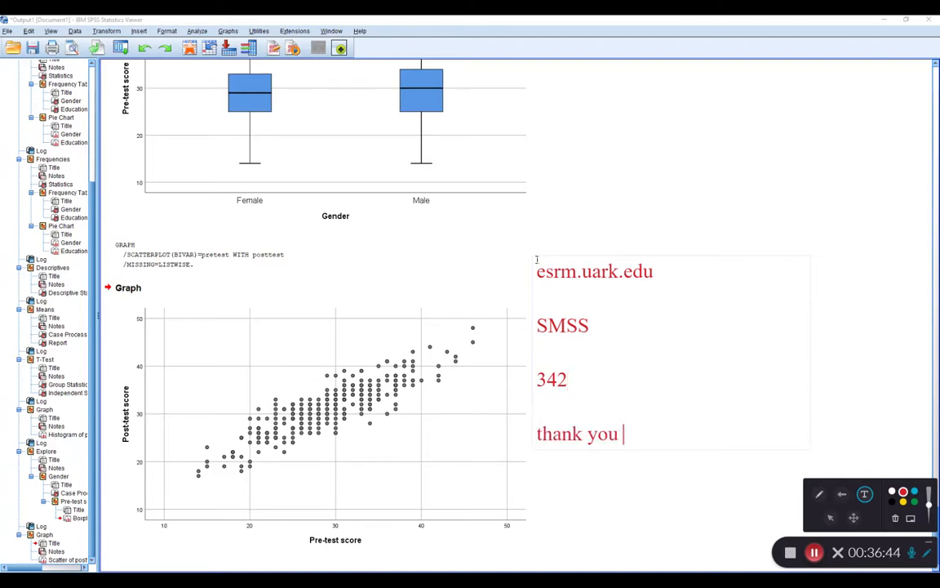
type("very much!")
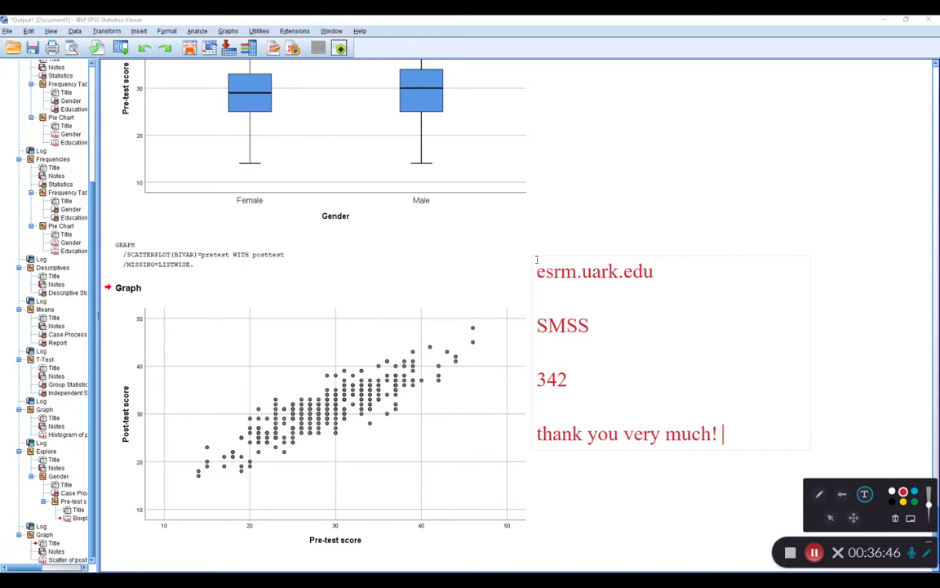